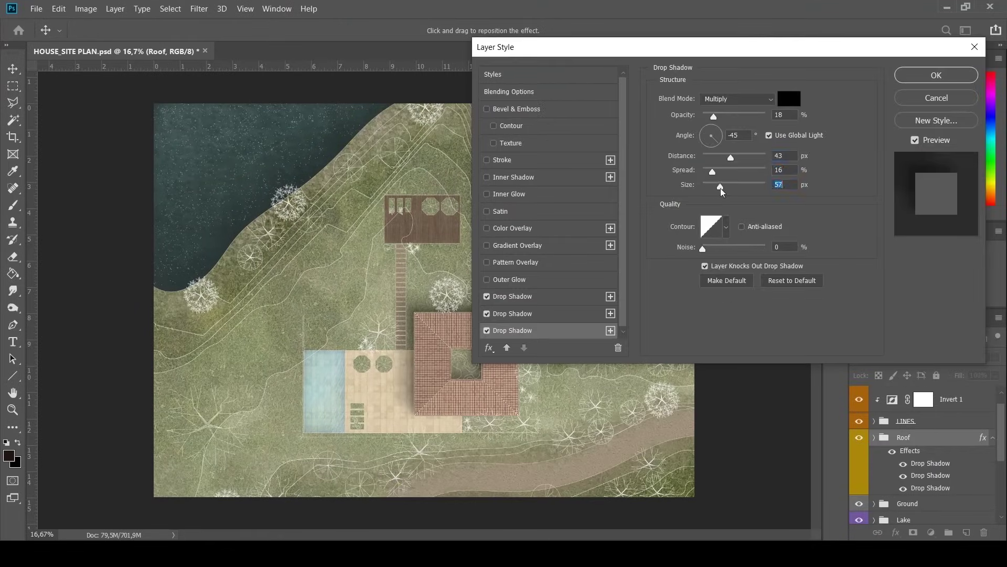
key("Return")
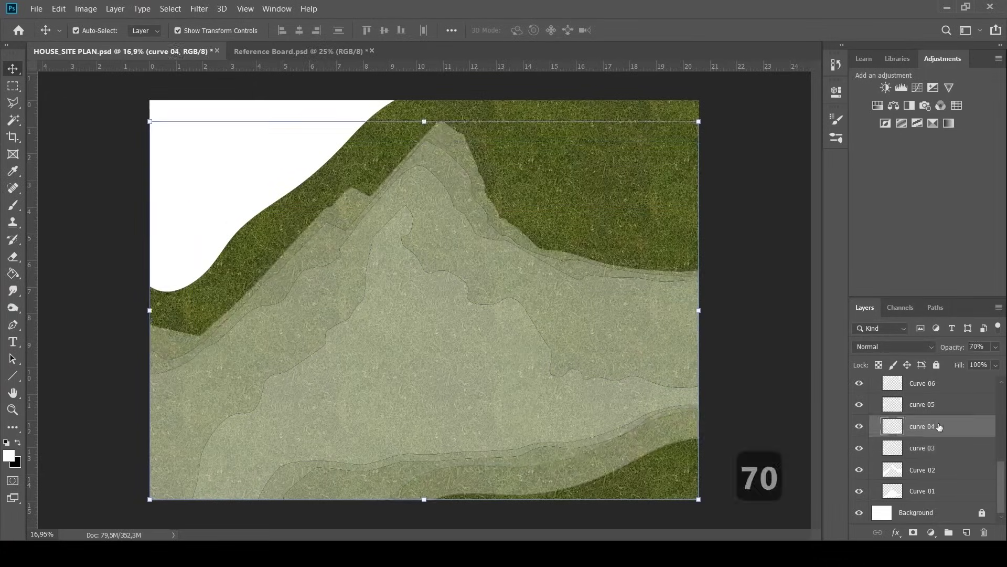
left_click_drag(944, 404, 945, 378)
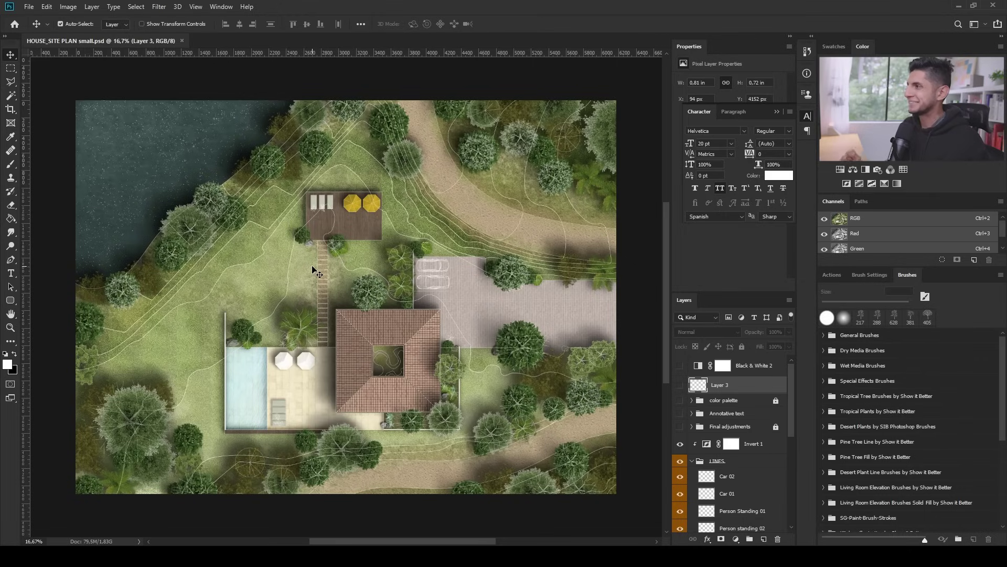
Step: Collapse the LINES group and hide the Invert 1 adjustment and every layer and group from Trees down to Grass texture
scroll(400, 339, "down", 3)
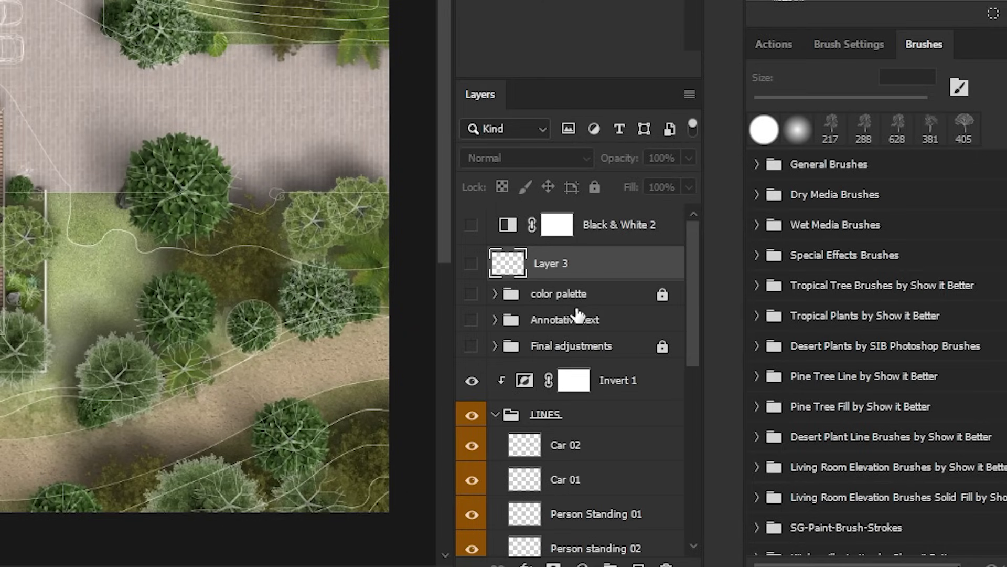
scroll(732, 410, "down", 1)
scroll(576, 318, "down", 3)
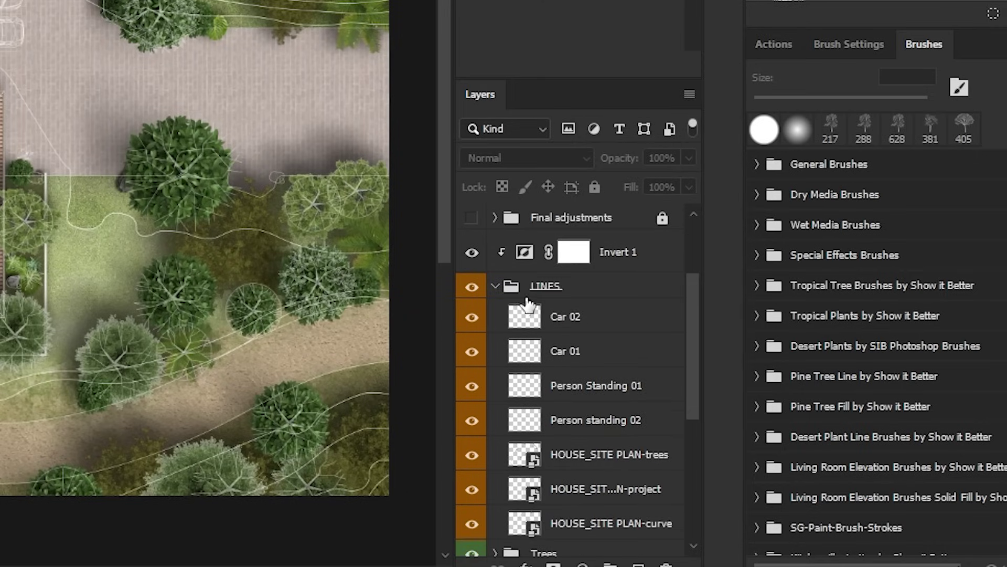
left_click(494, 286)
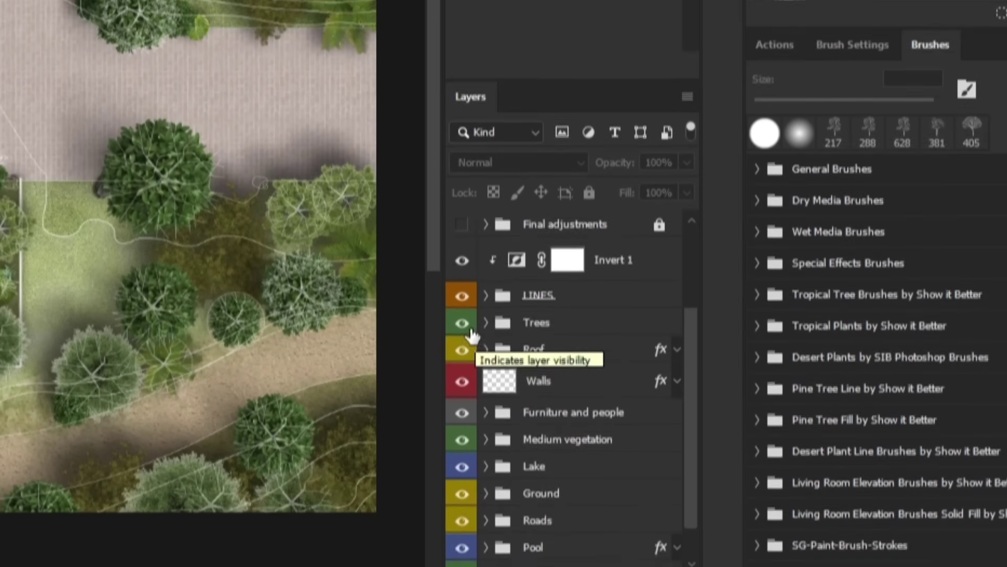
left_click(470, 330)
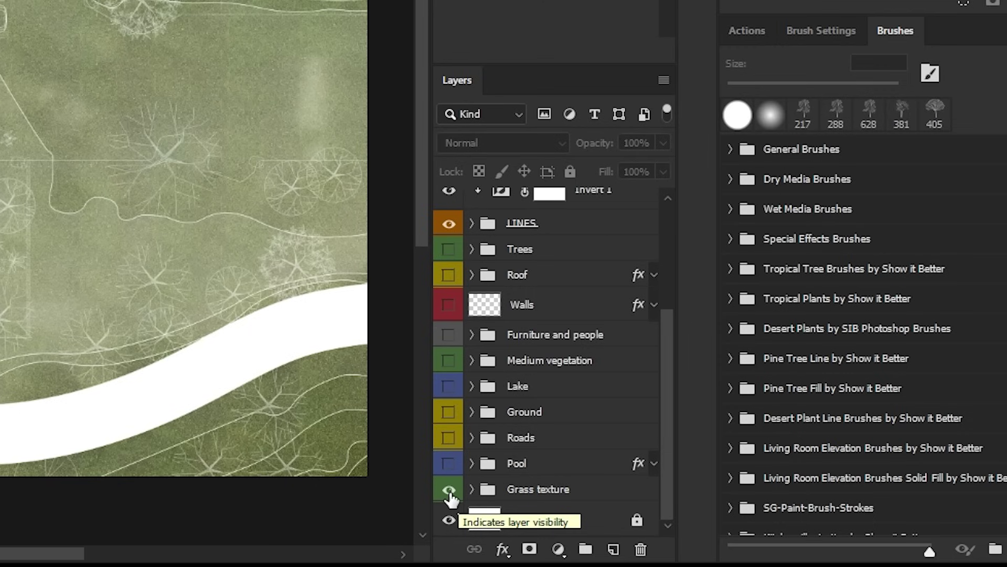
left_click(680, 508)
scroll(692, 478, "up", 3)
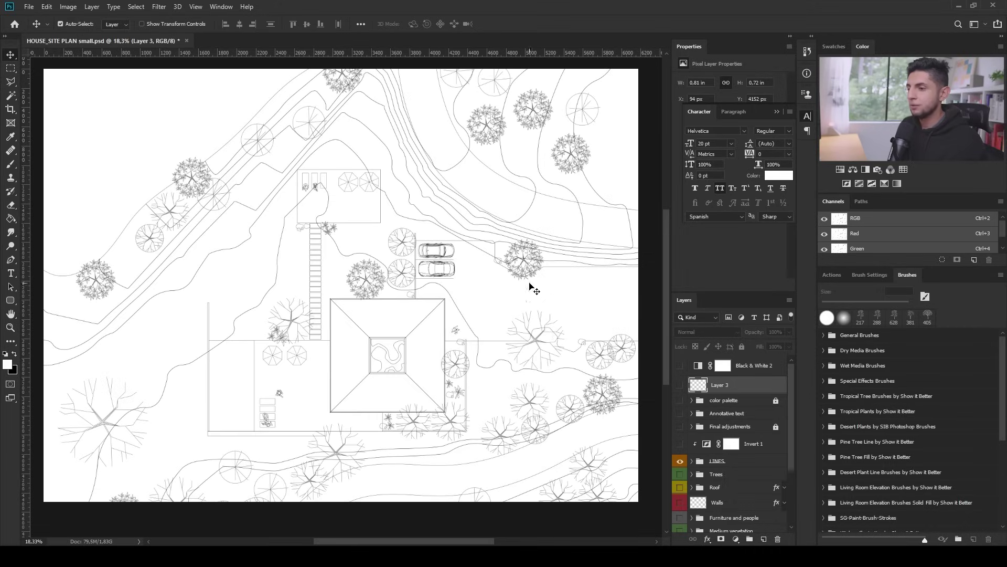
Step: Expand the LINES group and hide the Car 01, Car 02, Person Standing 01 and Person standing 02 layers
left_click(731, 465)
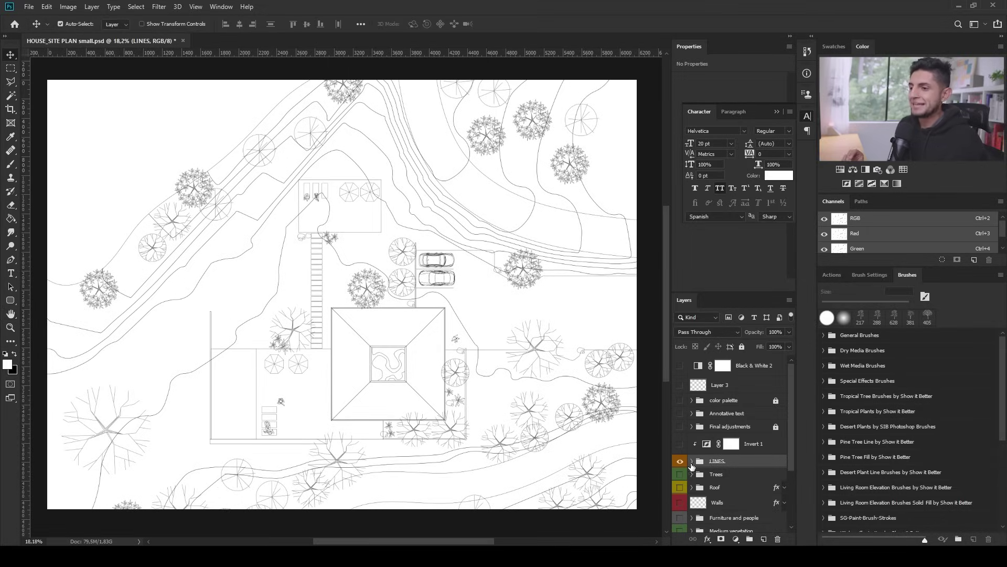
left_click(691, 461)
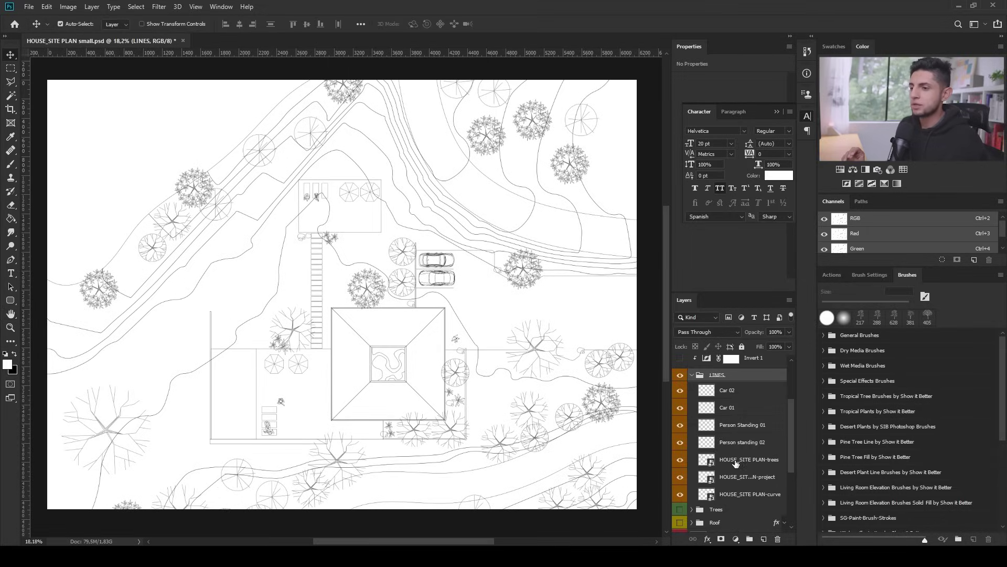
left_click(735, 462)
left_click(737, 478)
left_click(734, 494)
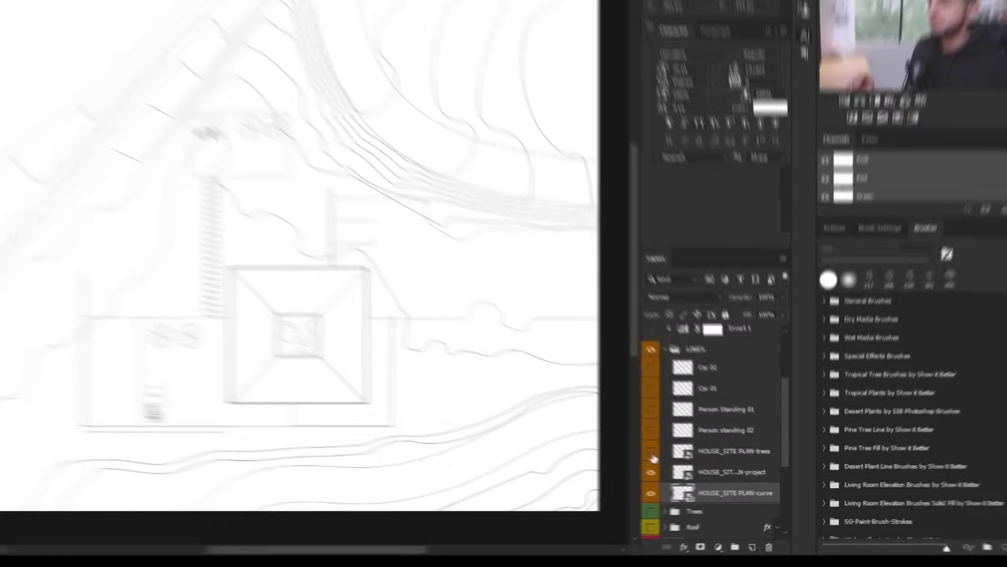
left_click(681, 460)
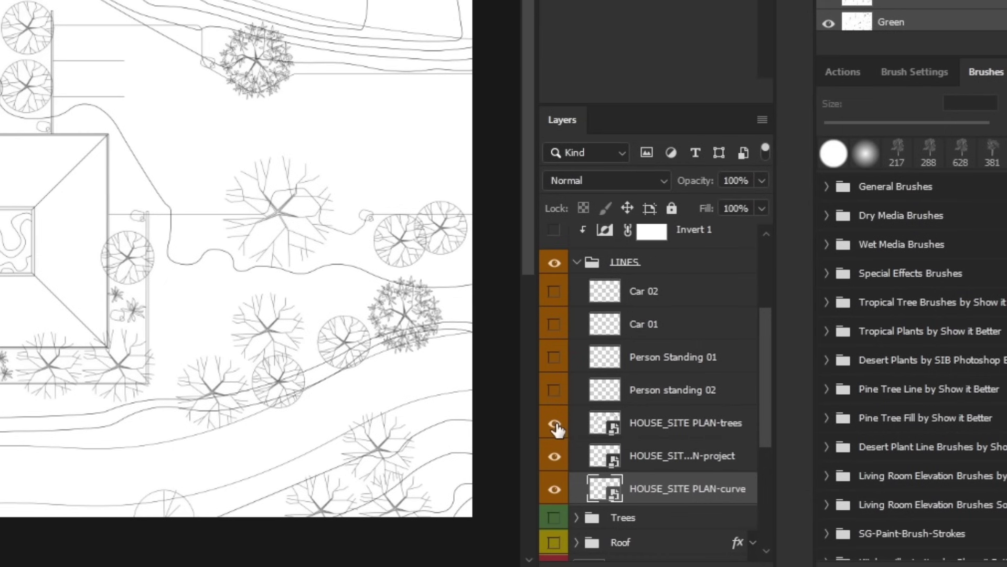
Step: Select the HOUSE_SITE PLAN-trees layer, toggle its visibility to check its linework, and leave it hidden
left_click(662, 463)
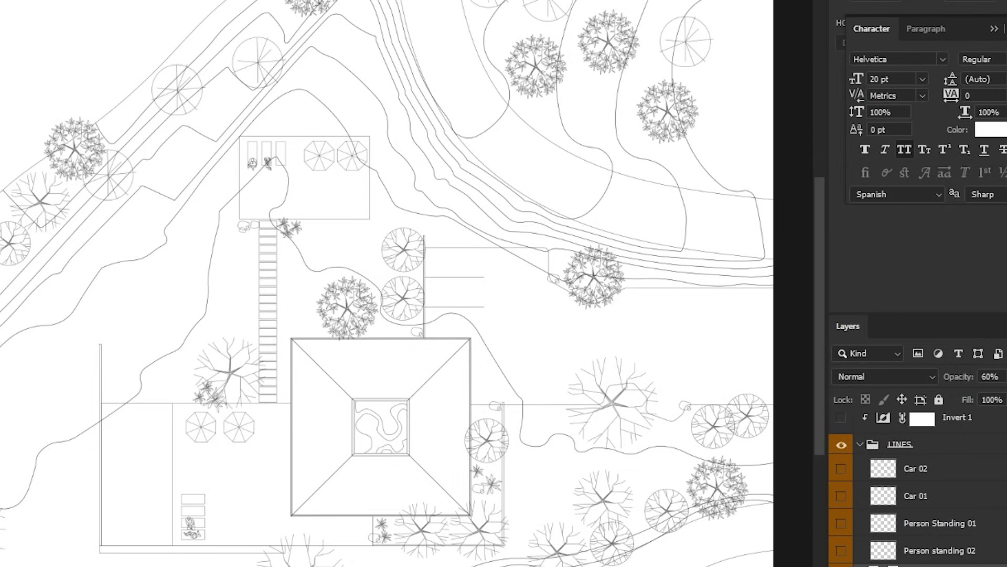
left_click(680, 459)
left_click(680, 459)
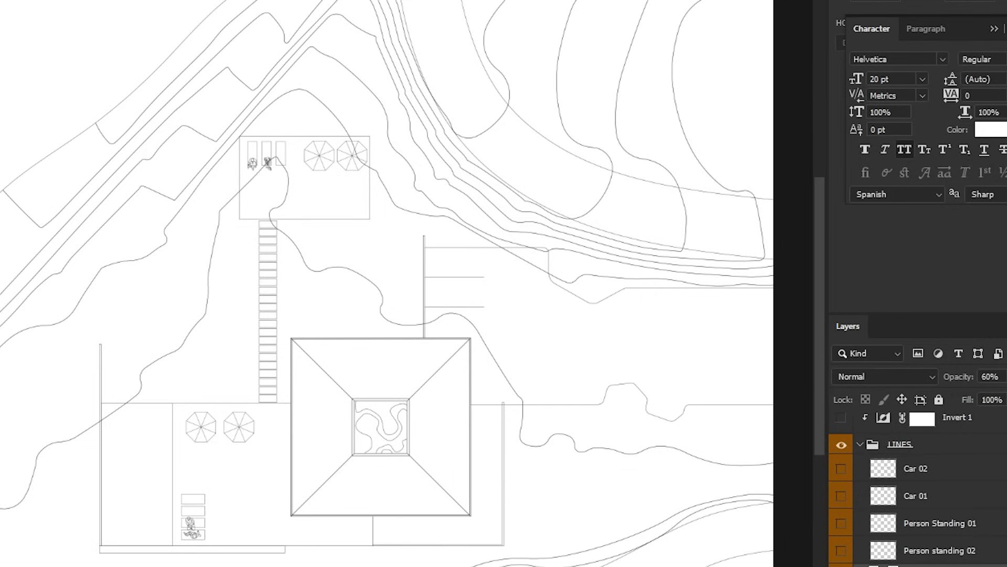
left_click(680, 459)
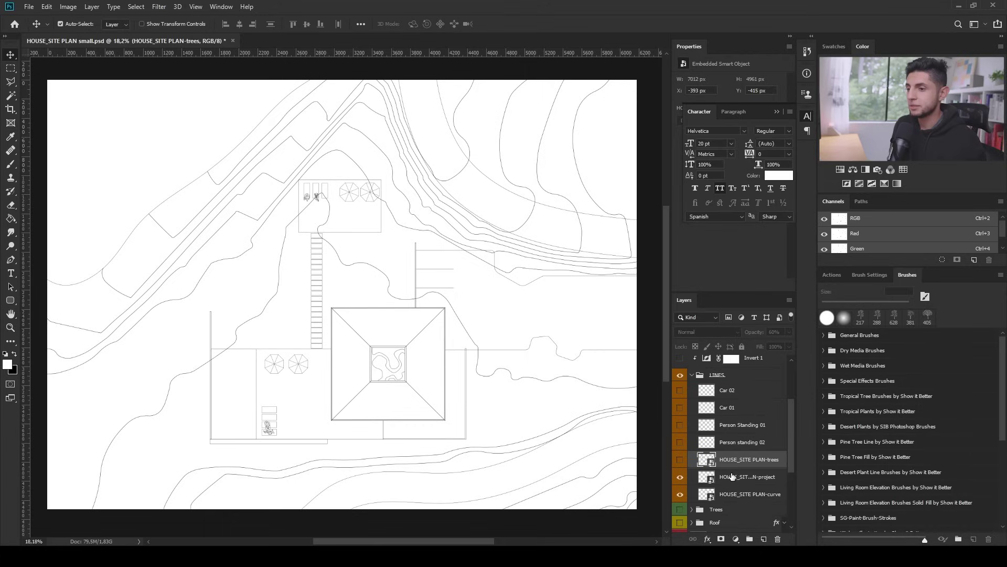
Step: Check and hide the HOUSE_SITE PLAN-project layer so only the curve linework shows, and select the Trees group
left_click(731, 477)
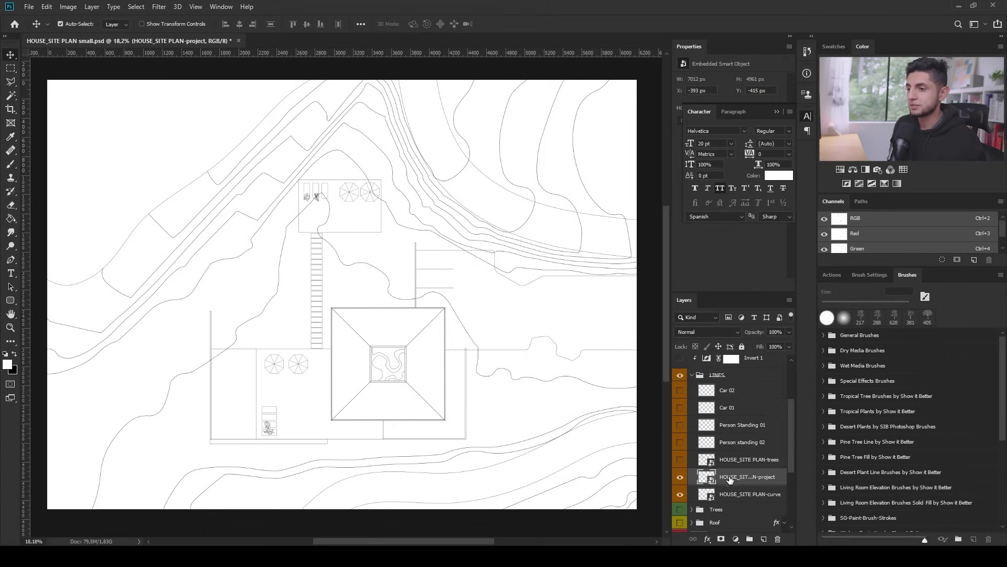
left_click(680, 477)
left_click(680, 478)
left_click(680, 477)
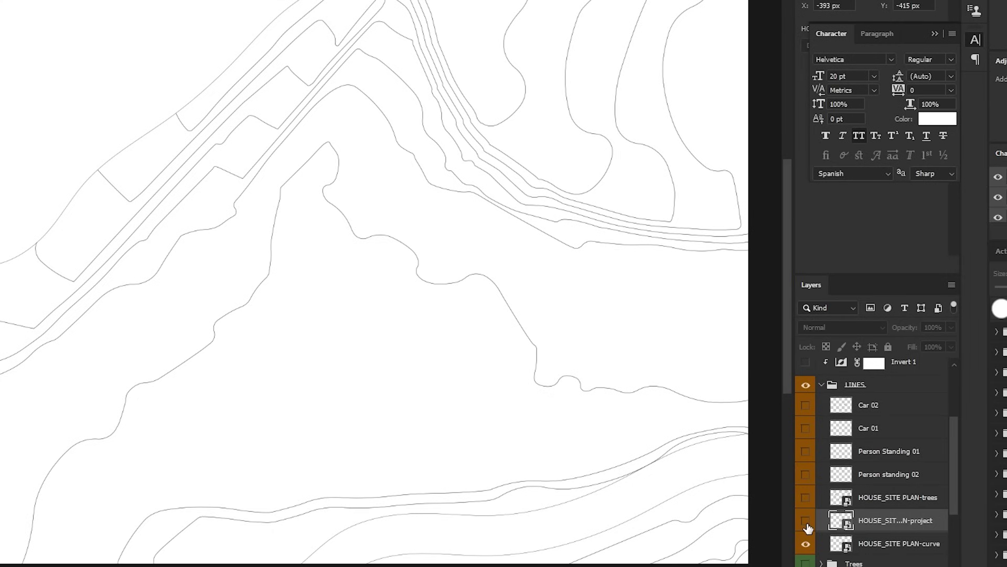
left_click(886, 546)
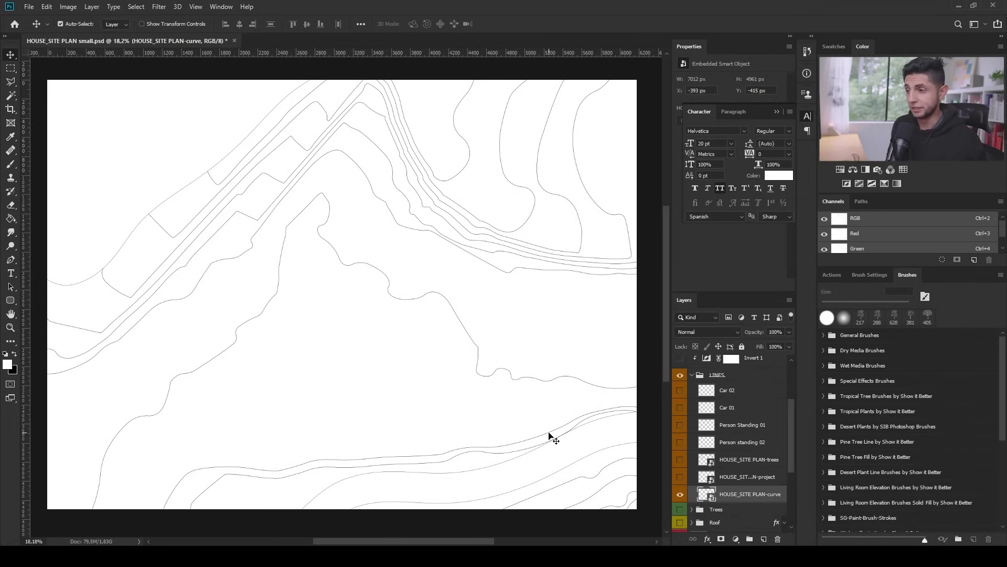
left_click(716, 508)
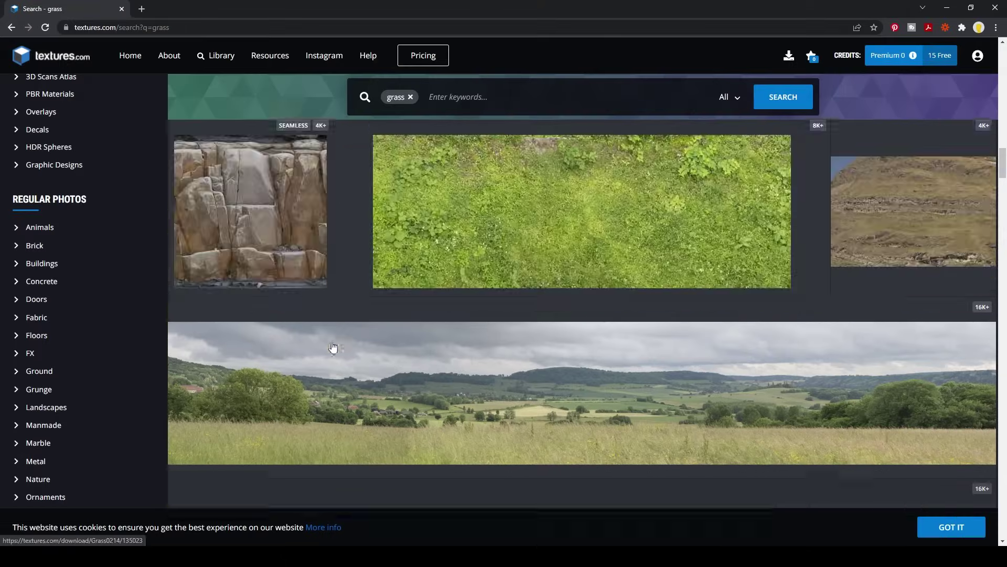
Step: Switch to textures.com in the browser and look through the grass search results for seamless textures
scroll(333, 347, "up", 10)
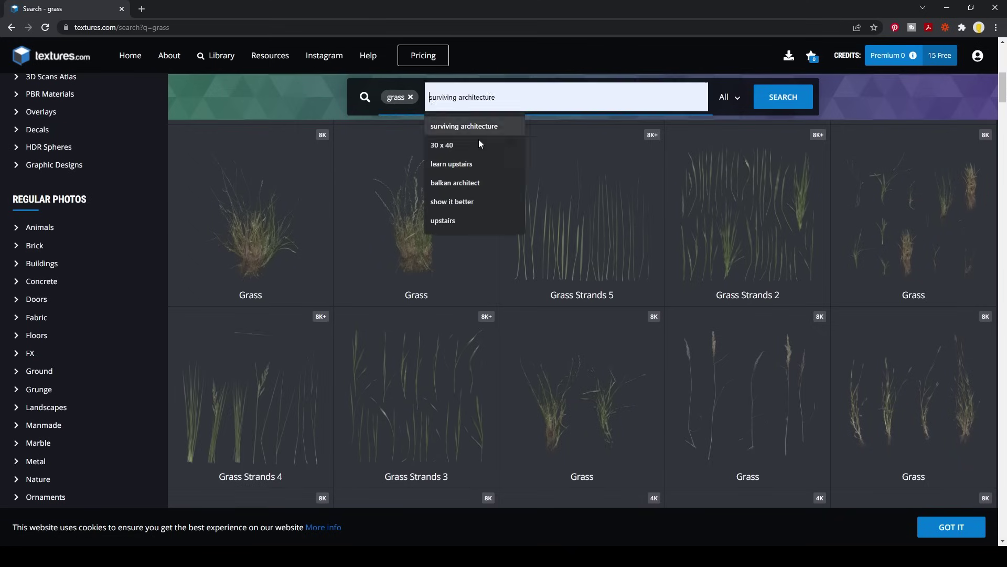
scroll(546, 294, "down", 10)
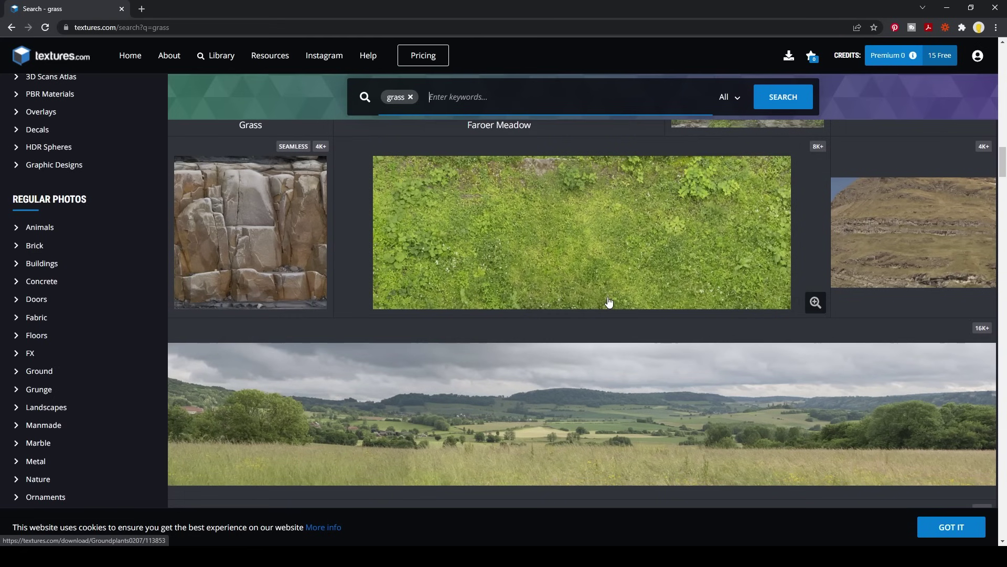
scroll(655, 270, "down", 5)
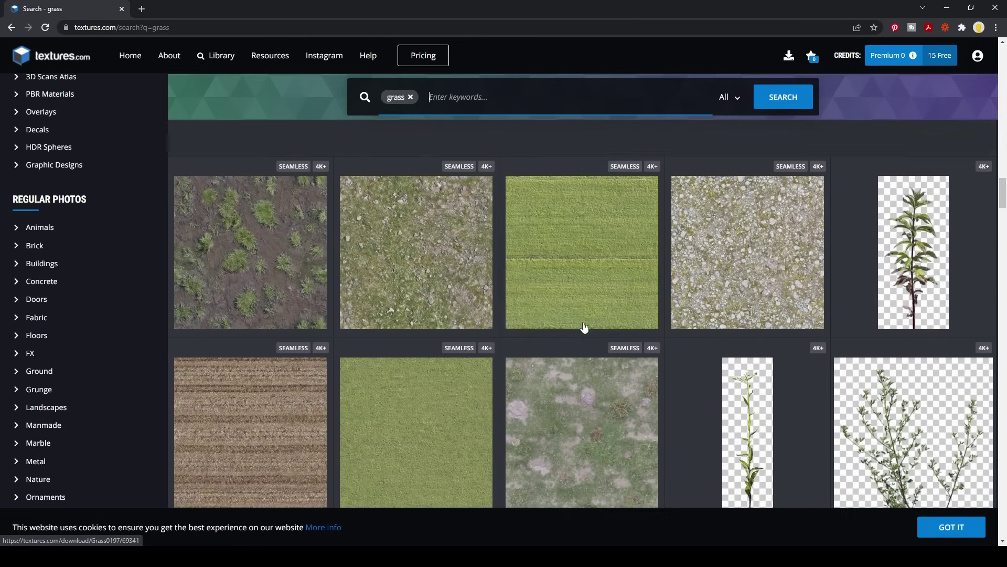
scroll(585, 263, "down", 2)
scroll(481, 321, "down", 5)
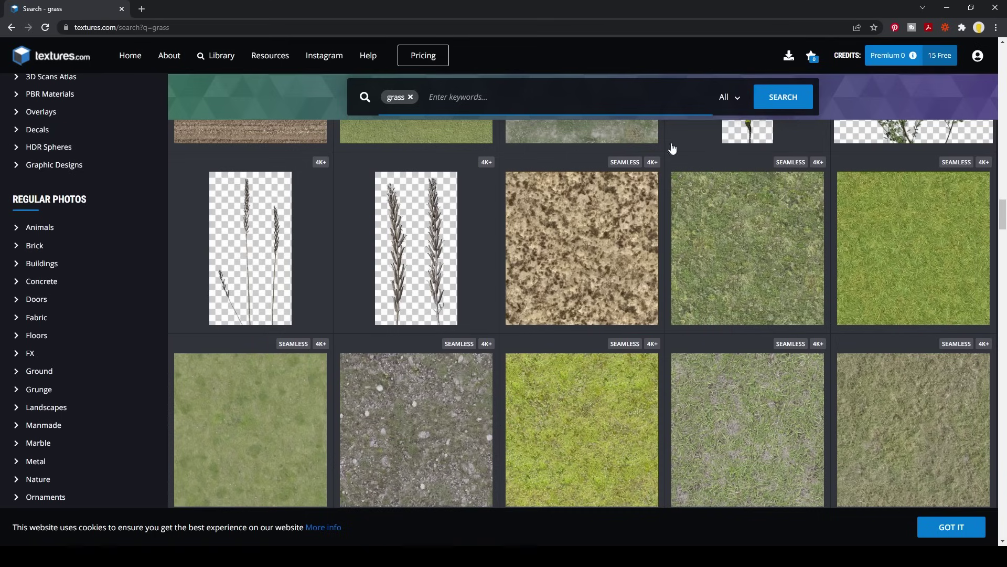
left_click(947, 8)
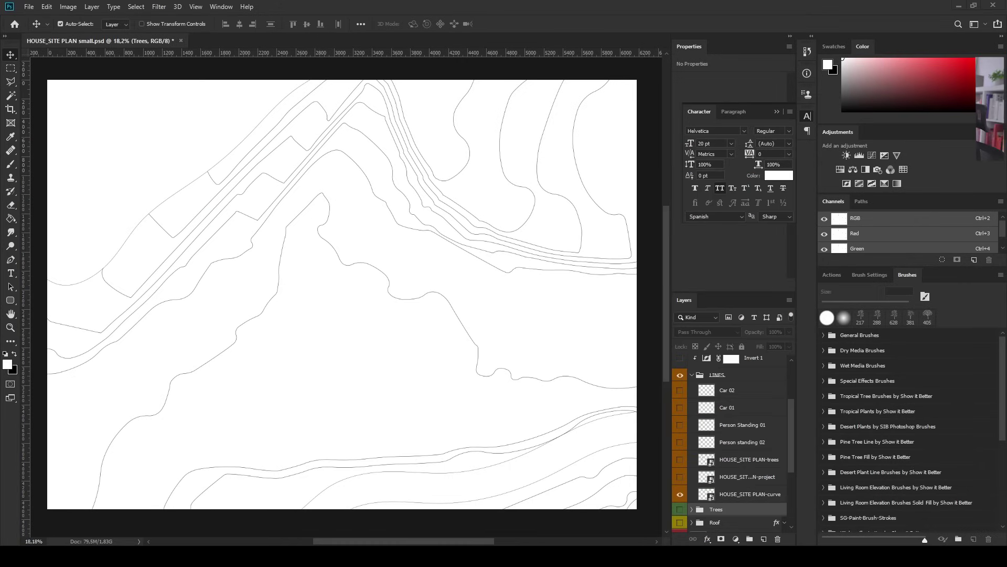
Step: Open Grass 01.jpg from the Textures folder in Photoshop as a separate document
left_click(79, 504)
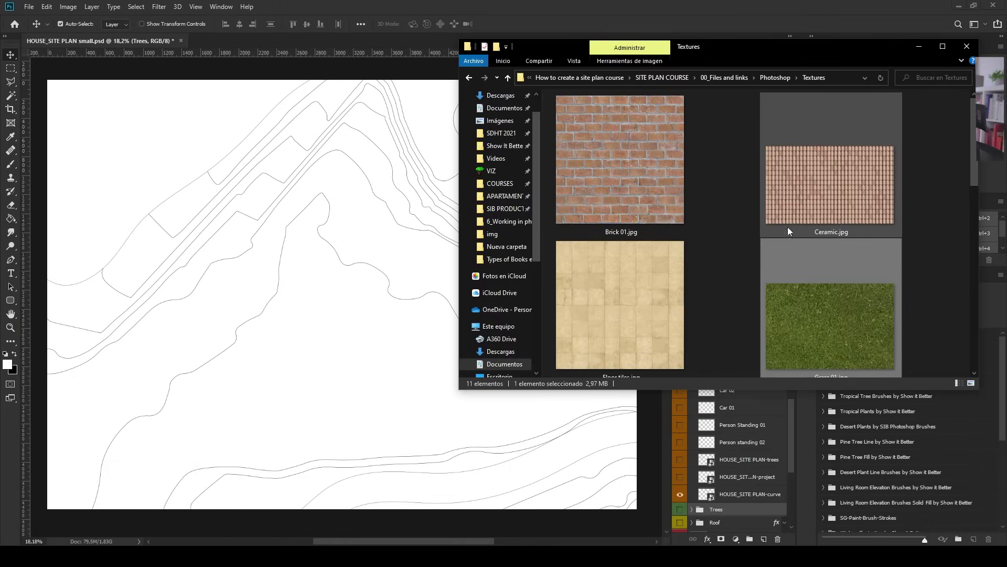
left_click_drag(974, 150, 951, 180)
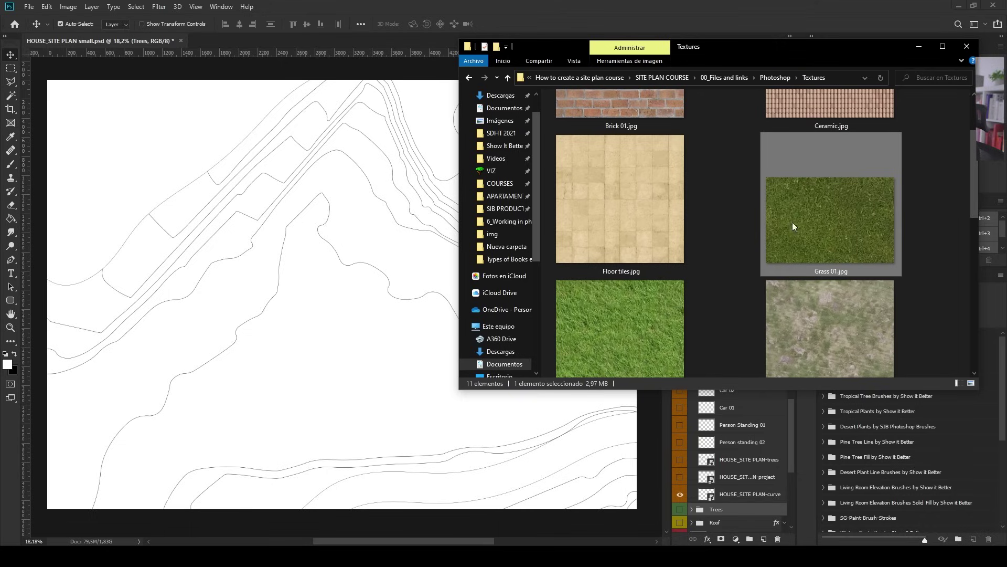
left_click_drag(829, 220, 275, 42)
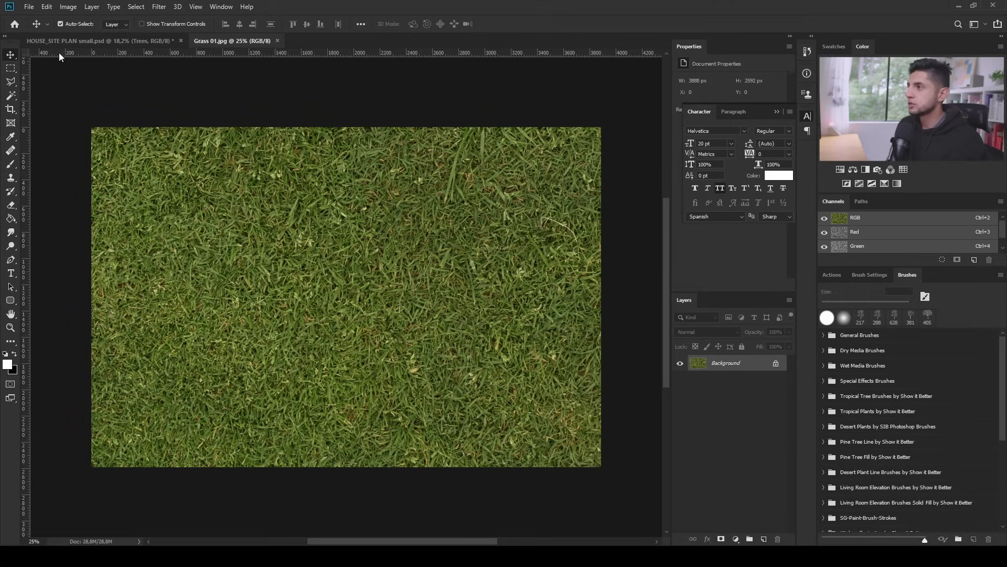
Step: Define the grass image as a pattern named "Grass Texture for Site Plans"
left_click(47, 6)
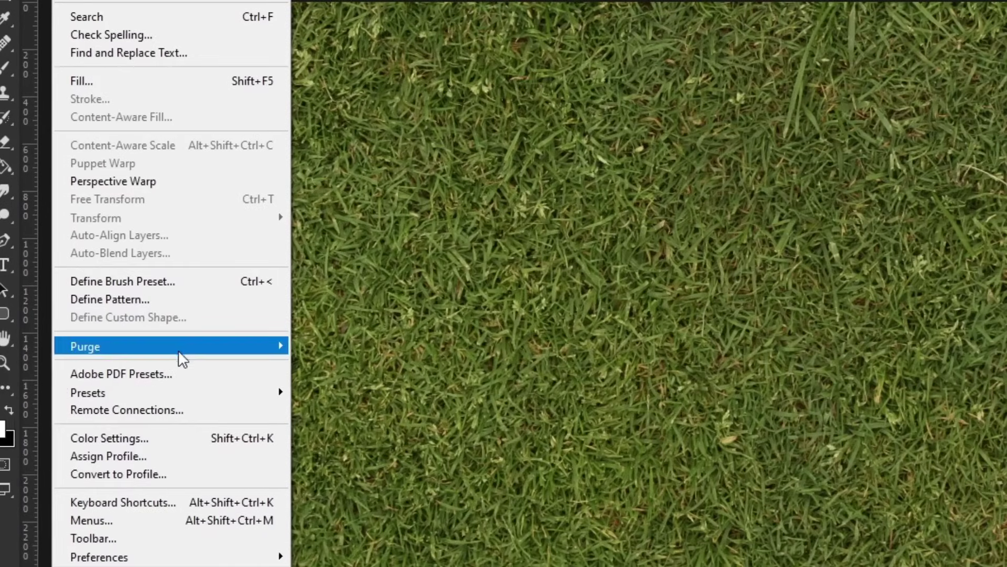
left_click(175, 300)
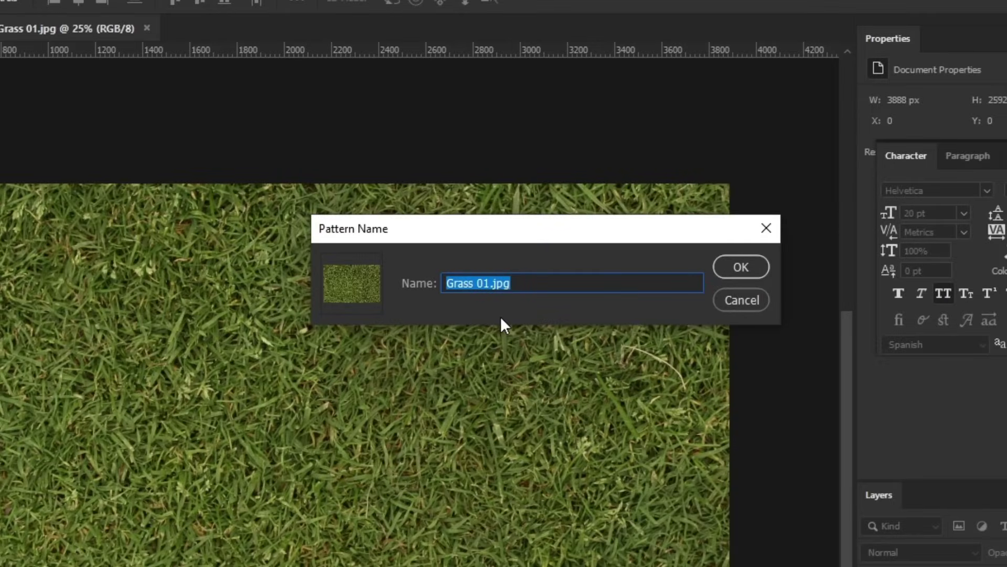
type("Grass Texture")
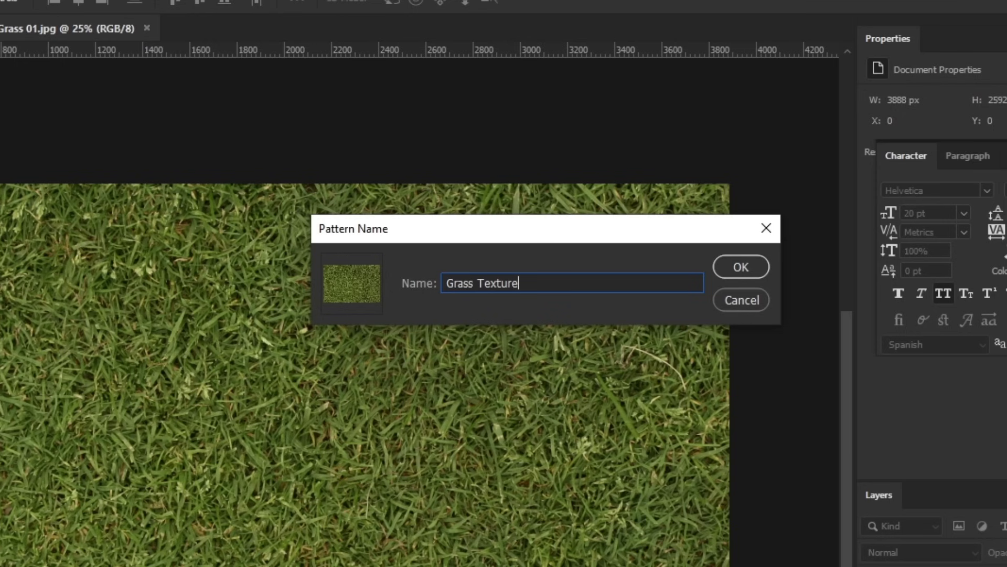
type(" for Site Plans")
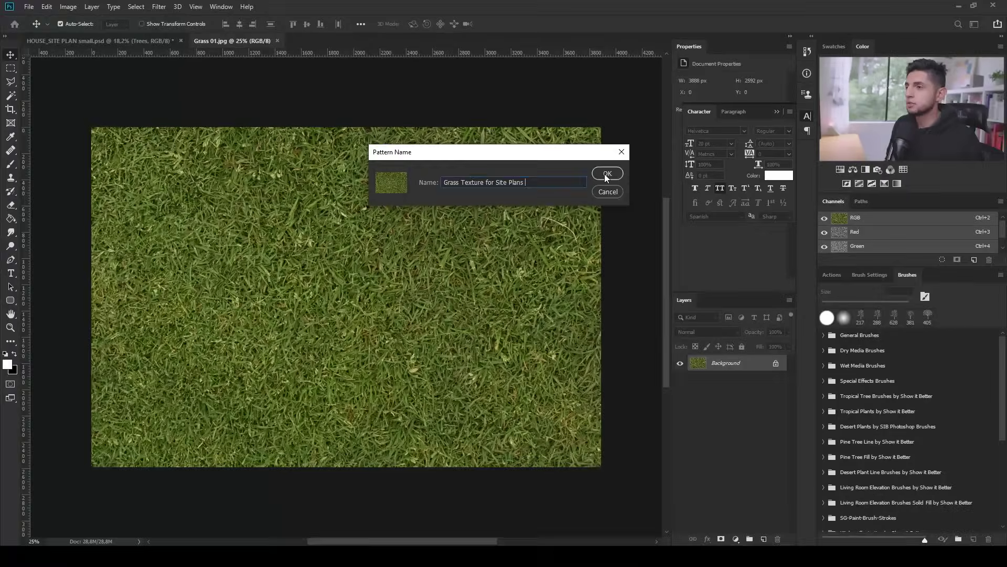
left_click(740, 266)
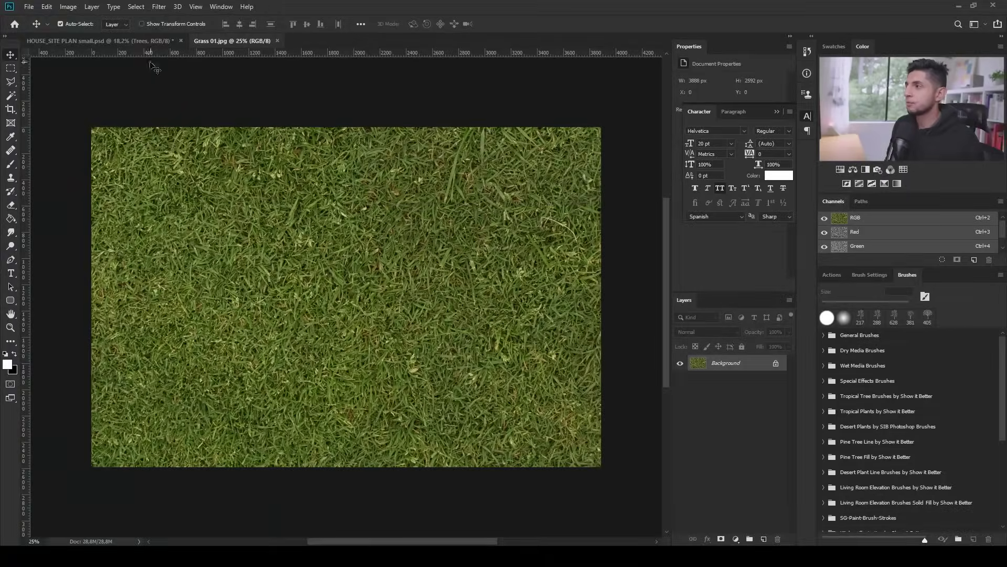
Step: Return to the HOUSE_SITE PLAN small.psd document, select the HOUSE_SITE PLAN-curve layer, and inspect its contour lines up close
left_click(144, 43)
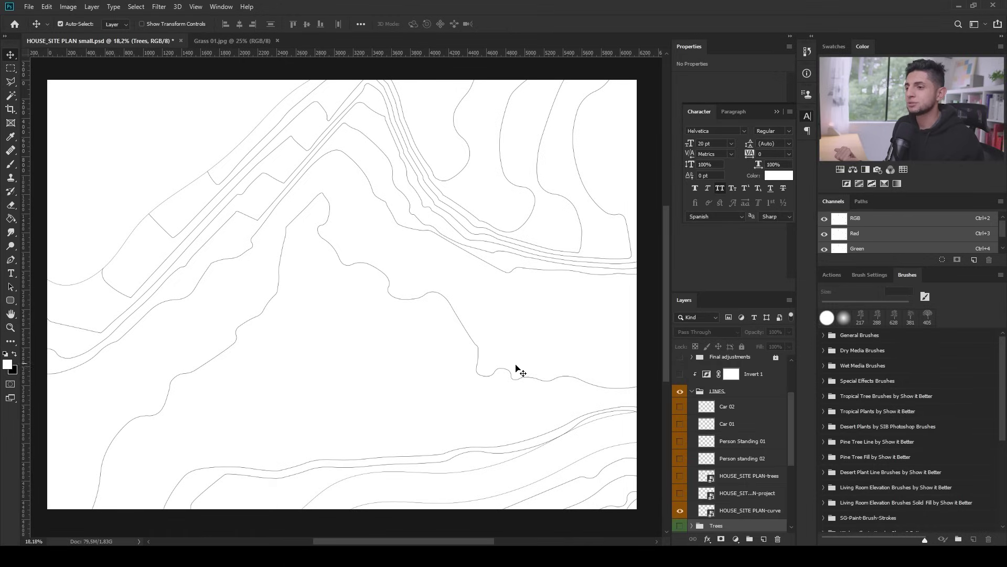
scroll(724, 472, "down", 3)
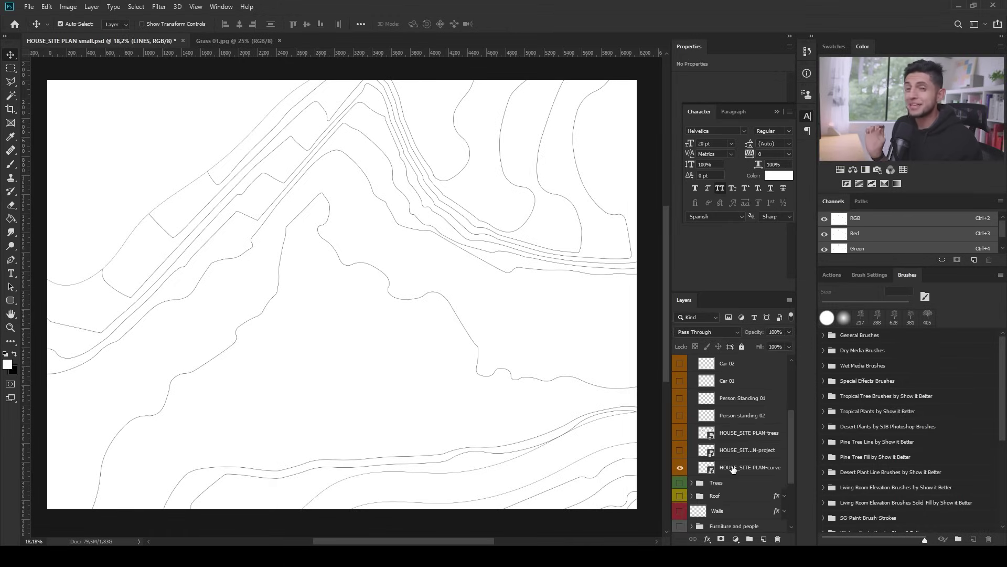
left_click(733, 468)
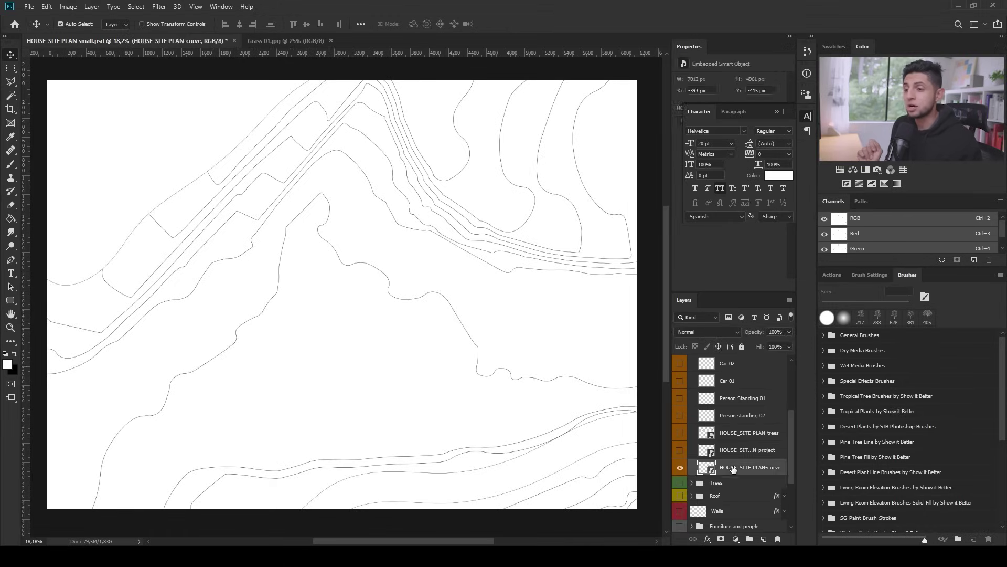
left_click(680, 468)
left_click(680, 467)
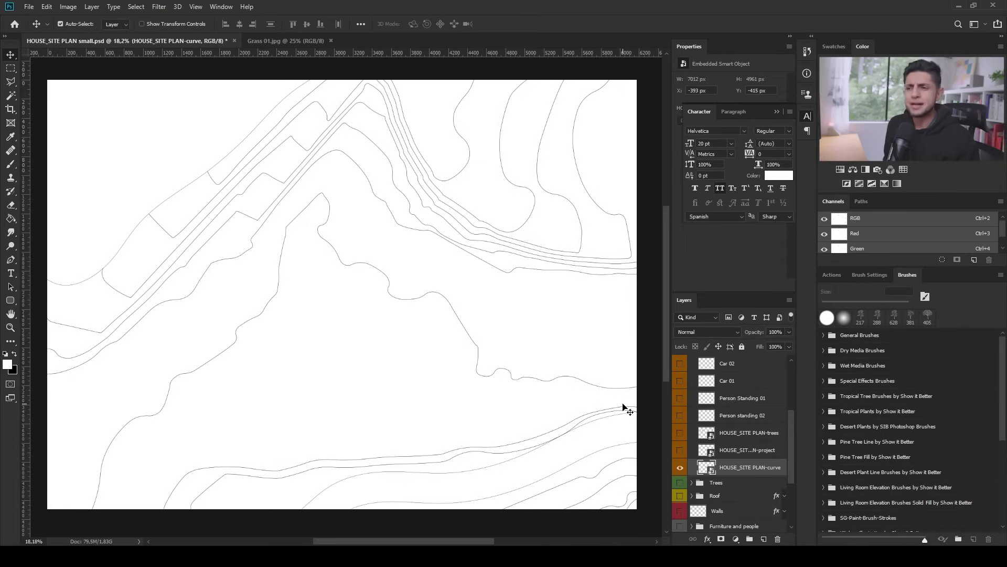
scroll(624, 407, "up", 5)
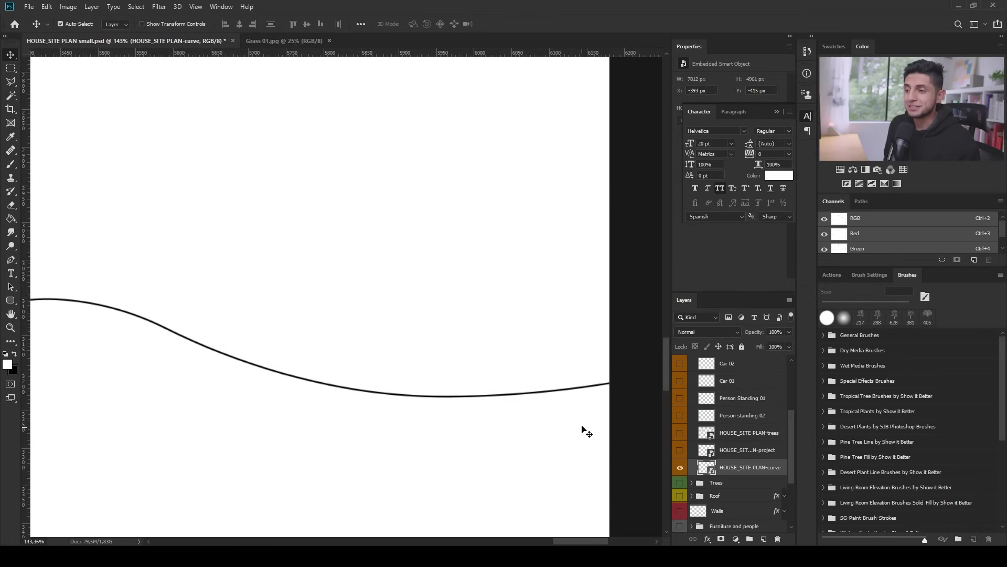
key("ctrl+0")
Step: Create a new empty layer directly below the LINES group and above the Trees group
scroll(730, 448, "up", 3)
left_click(735, 438)
scroll(735, 439, "down", 3)
left_click(763, 538, "ctrl")
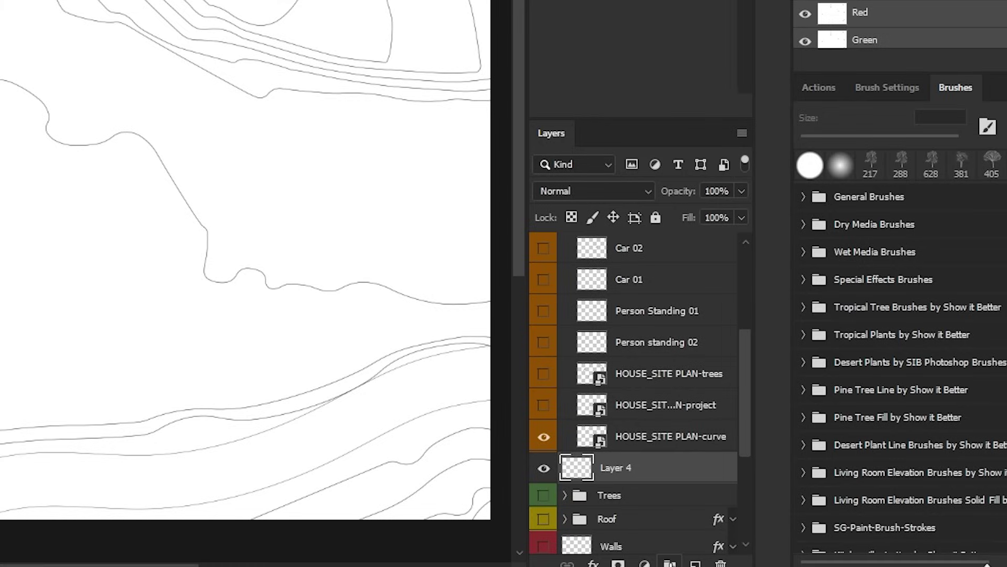
Step: Place the new layer in a group named "Grass TEXTURE" and rename the layer "1"
left_click(669, 563)
double_click(608, 464)
type("Grass TEXTURE")
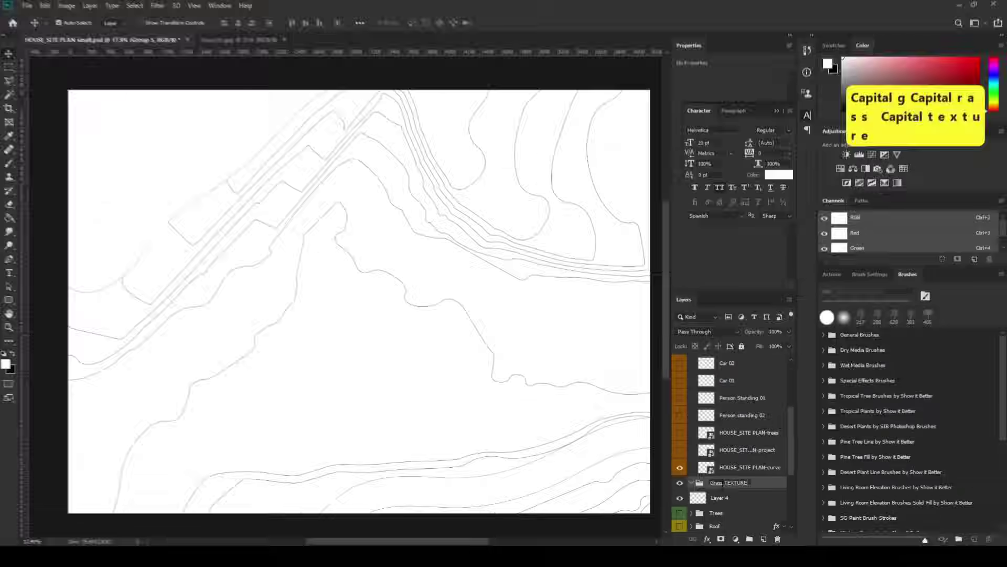
left_click(745, 495)
double_click(720, 498)
type("1")
key("Return")
Step: Select the large central terrain area from the HOUSE_SITE PLAN-curve linework, fill it with white on layer 1, and deselect
left_click(753, 470)
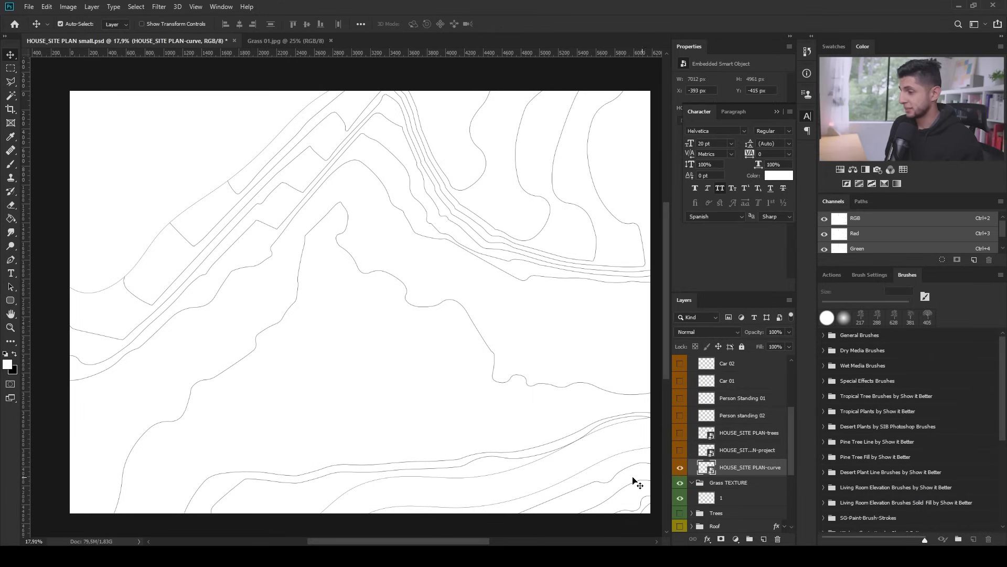
key("w")
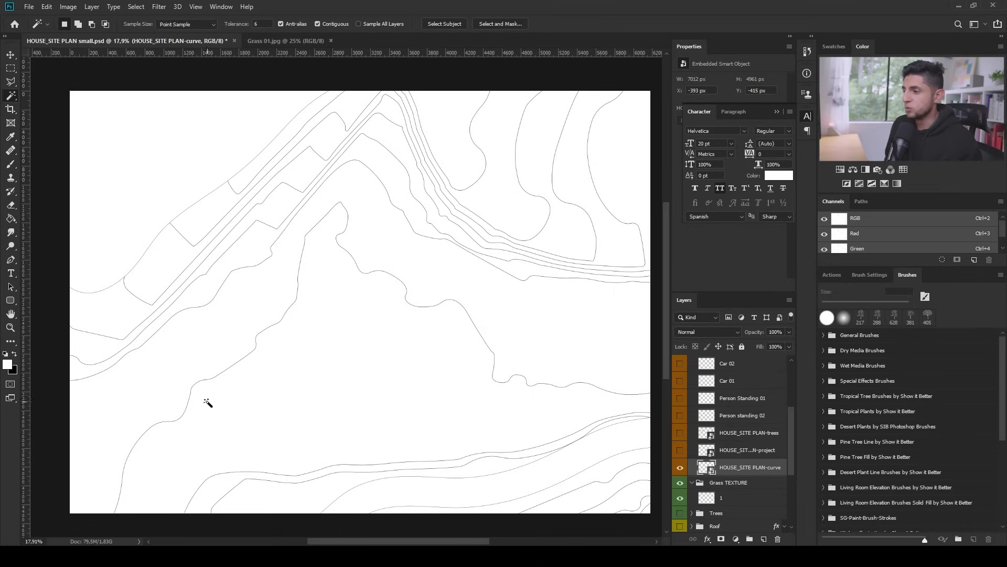
left_click(339, 359)
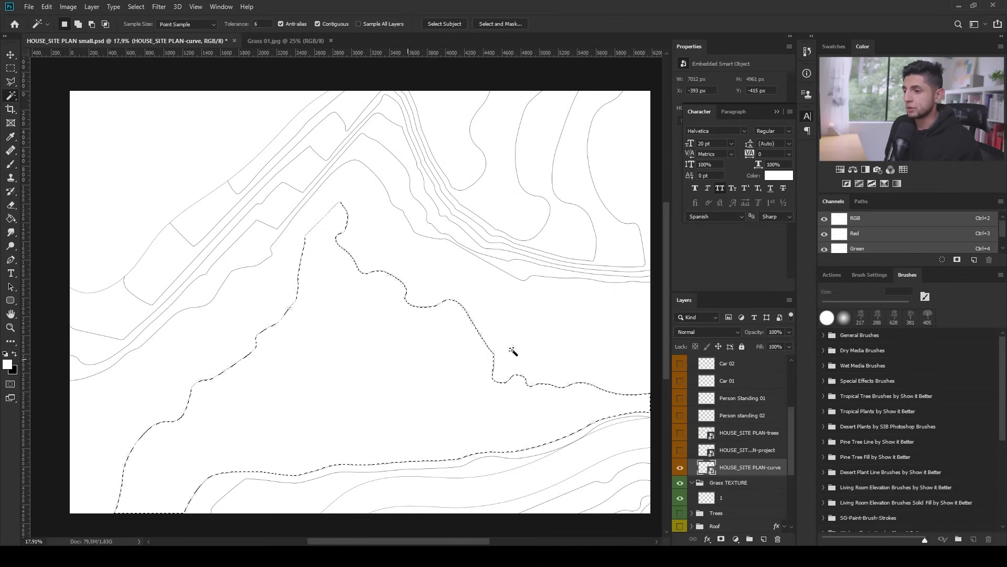
left_click(731, 497)
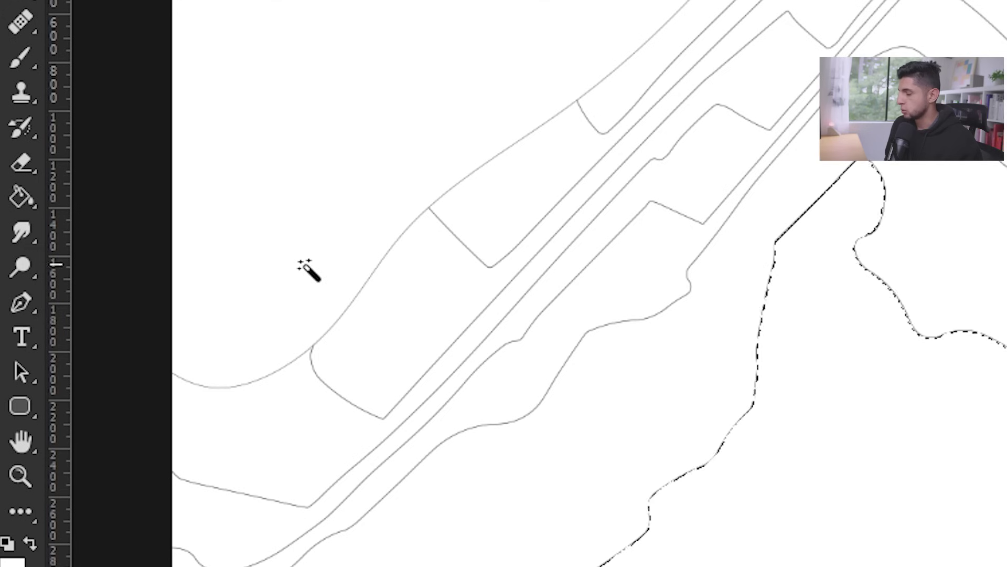
key("g")
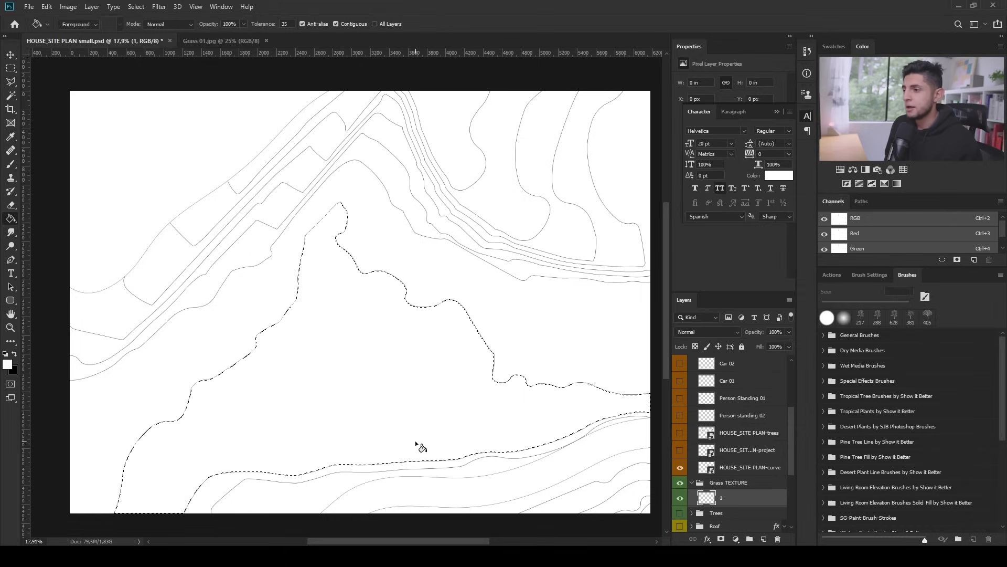
key("ctrl+d")
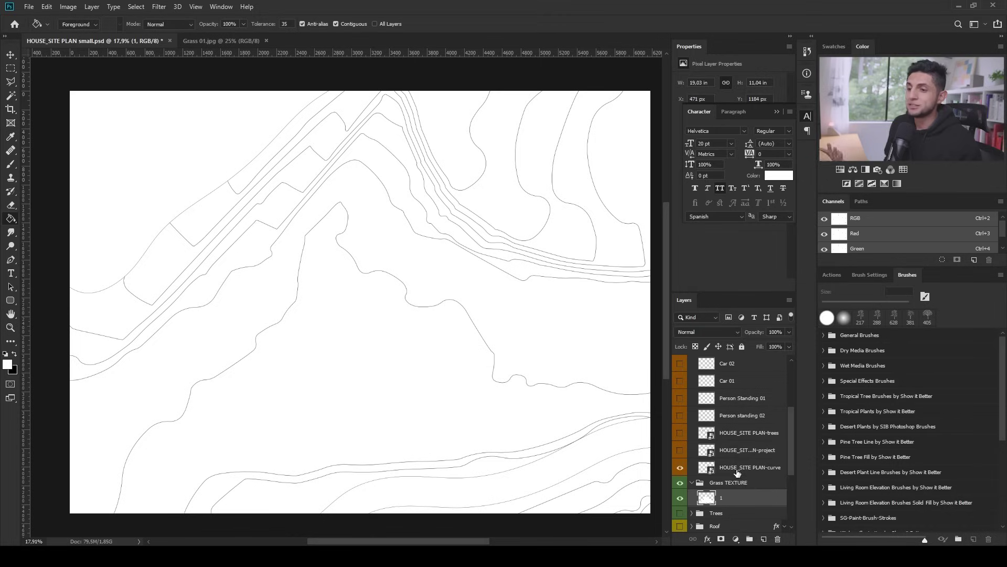
Step: Select the contour band surrounding the central area and fill it with white on a new layer named "2" above layer 1
left_click(736, 470)
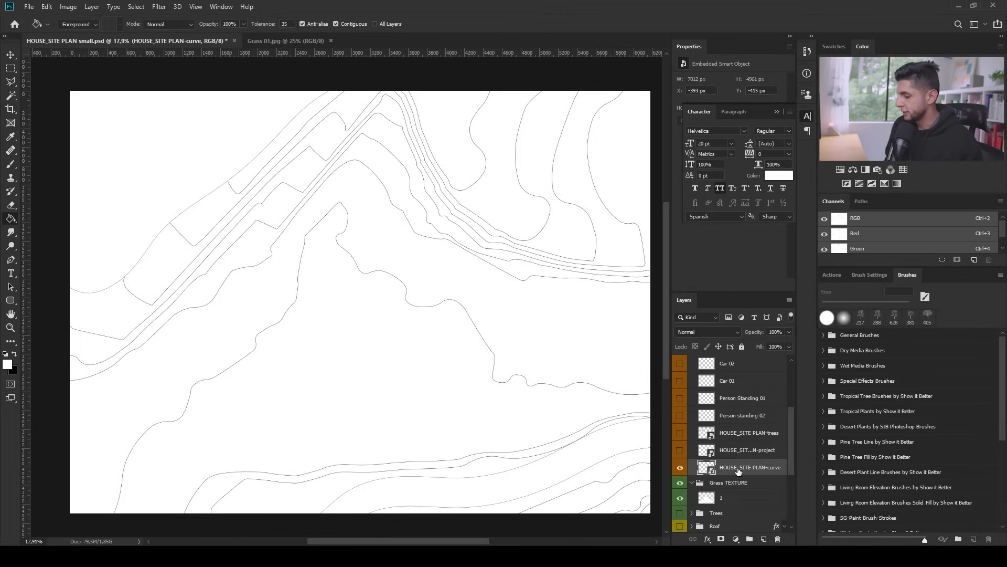
key("w")
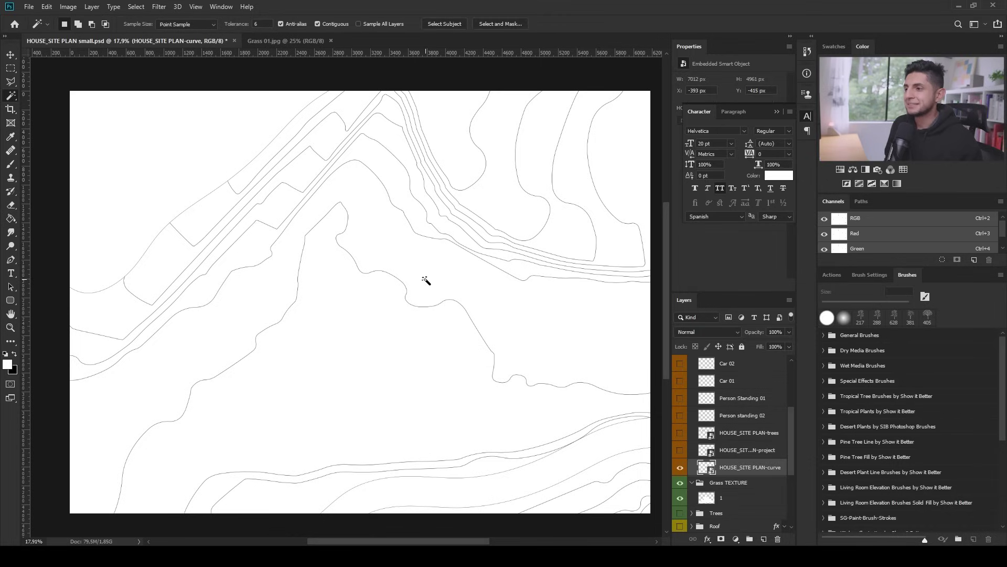
left_click(455, 270)
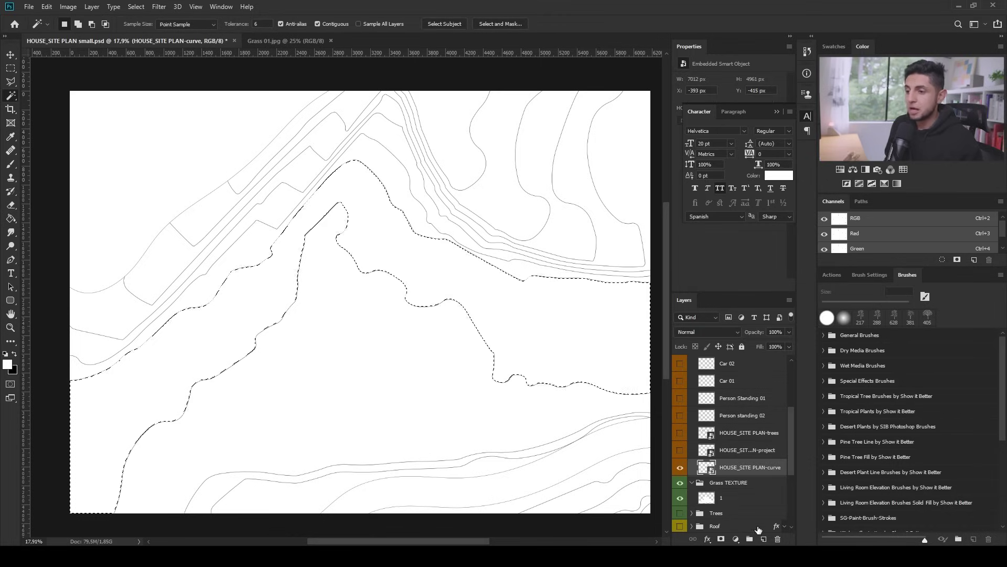
left_click(740, 498)
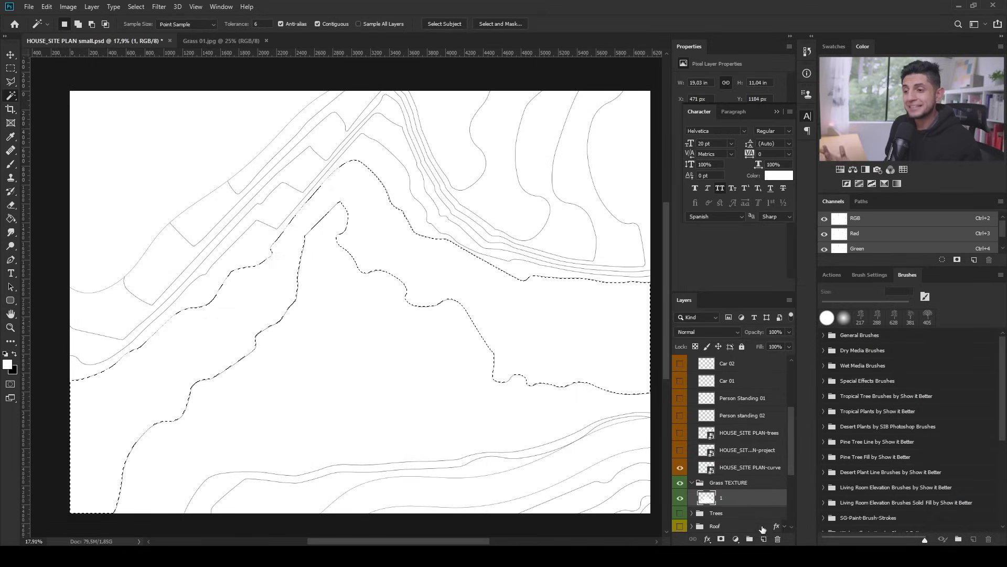
left_click(764, 538)
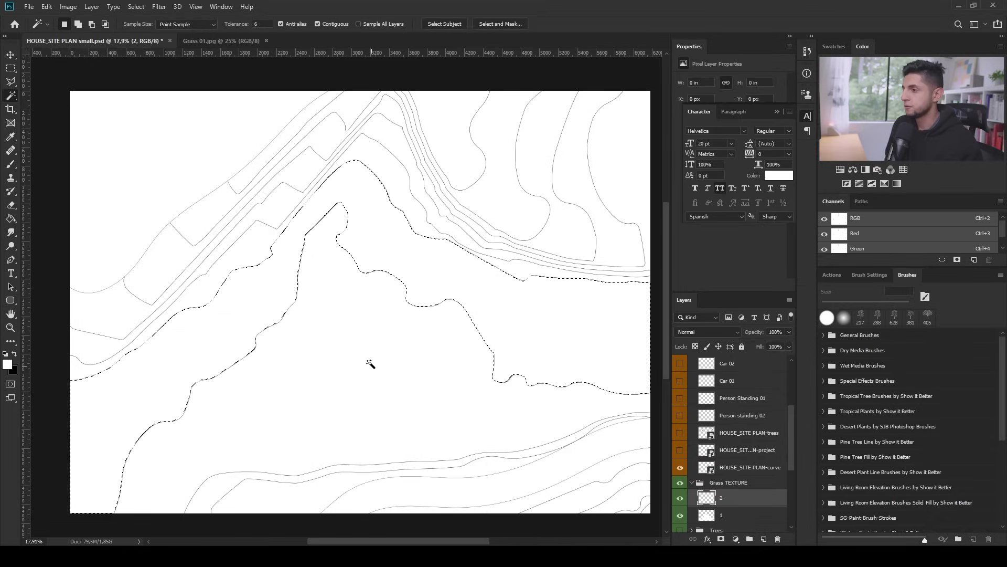
key("g")
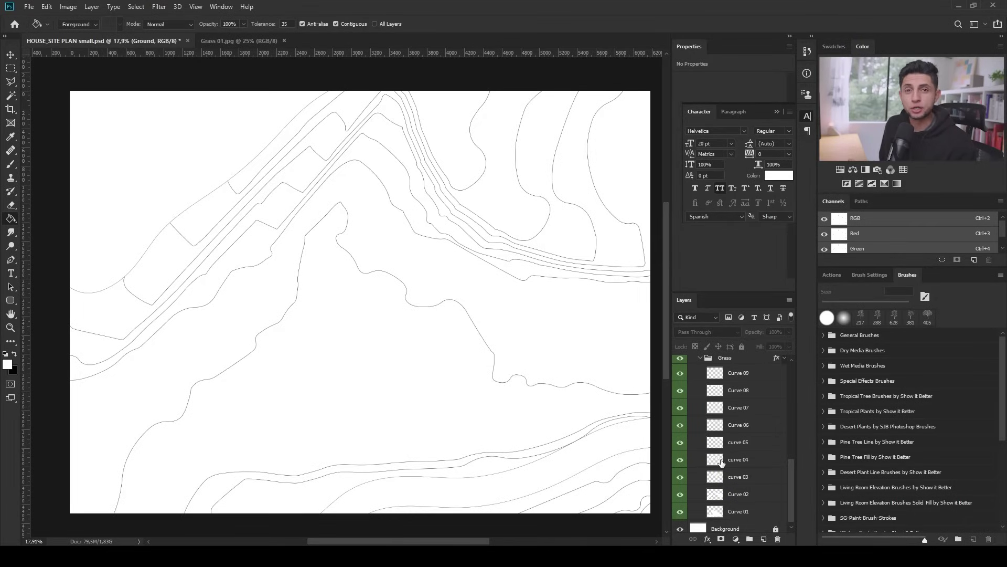
Step: Toggle the visibility of the prepared Curve 01, Curve 02 and curve 03 layers to review them
left_click(679, 511, "alt")
left_click(680, 511, "alt")
left_click(679, 494, "alt")
left_click(680, 494, "alt")
left_click(680, 477, "alt")
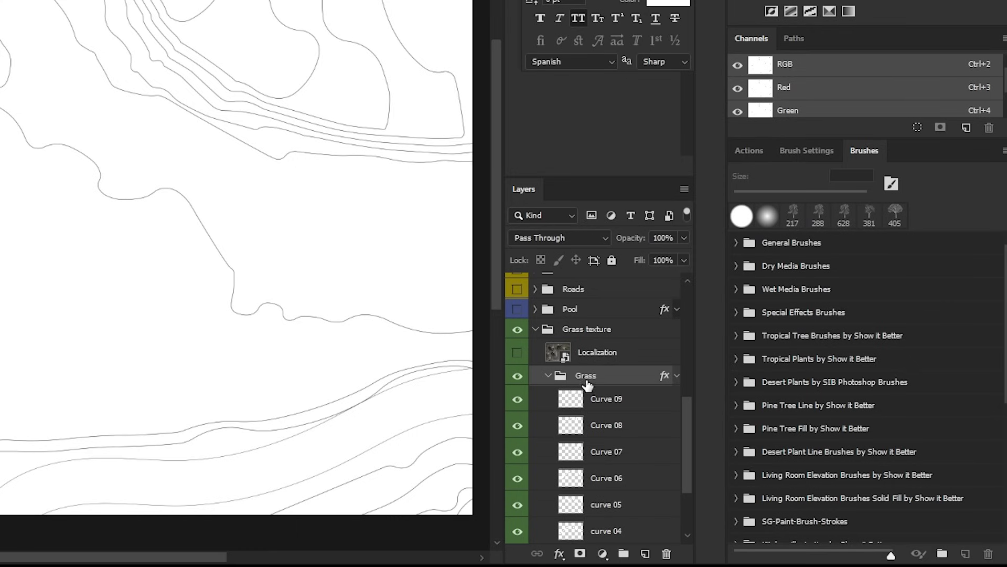
Step: Apply a Pattern Overlay with the grass pattern to the Grass group, set to 41% scale
right_click(570, 374)
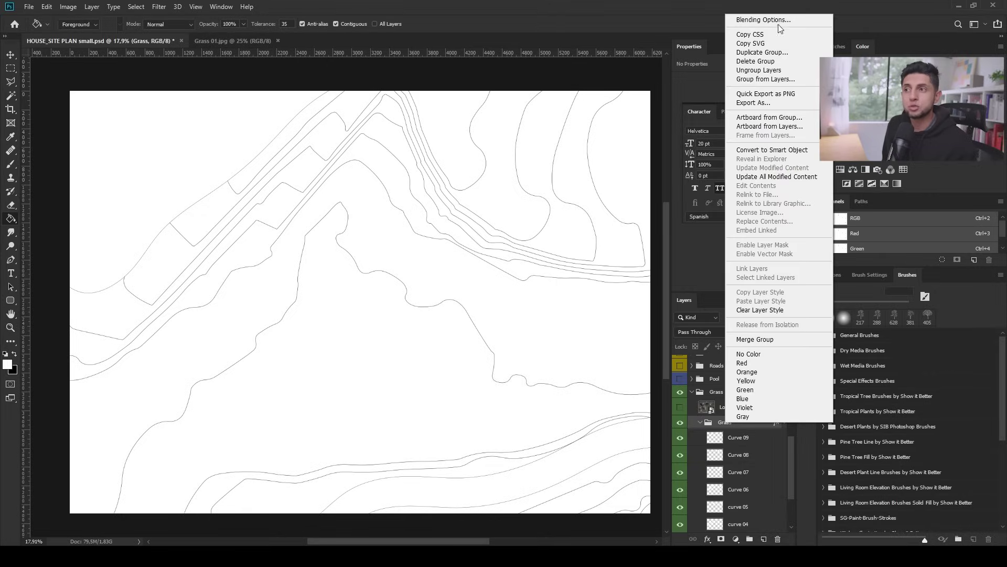
left_click(779, 21)
left_click_drag(506, 158, 478, 100)
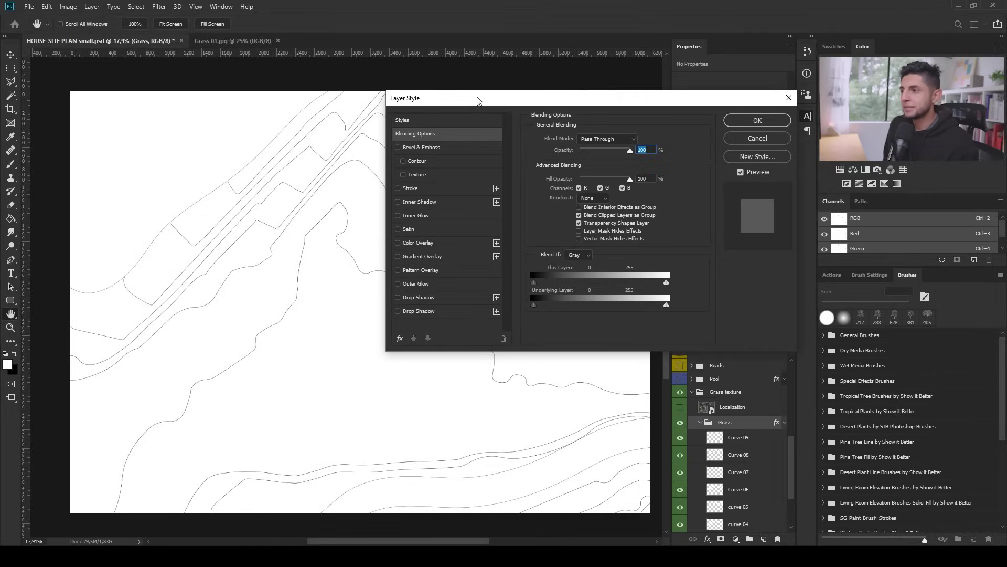
left_click(420, 270)
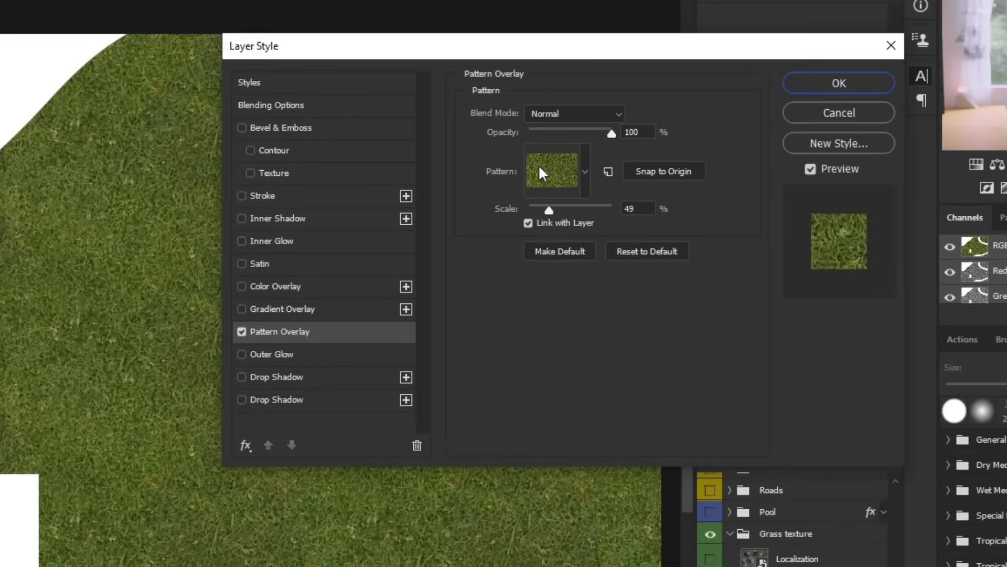
left_click(540, 168)
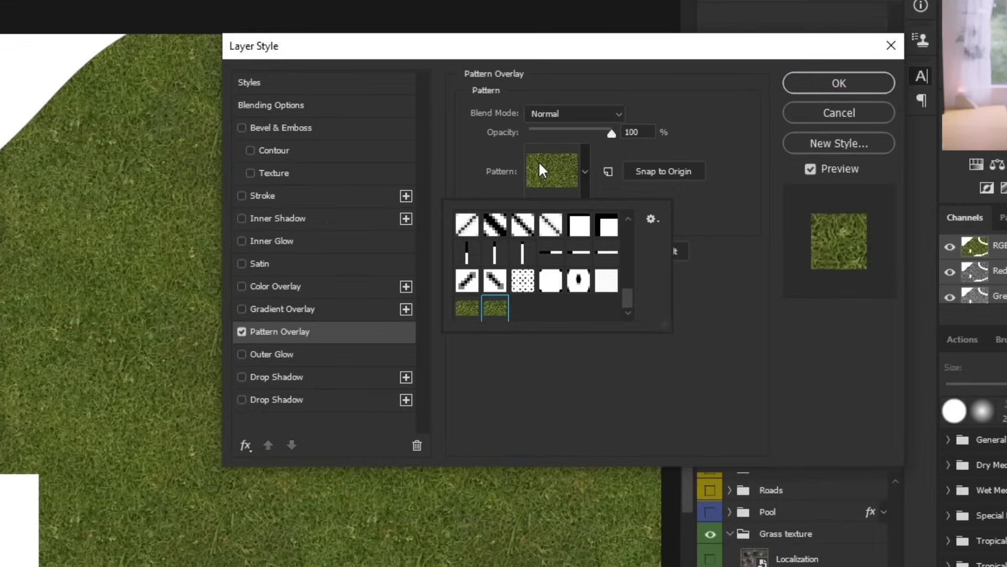
left_click(540, 158)
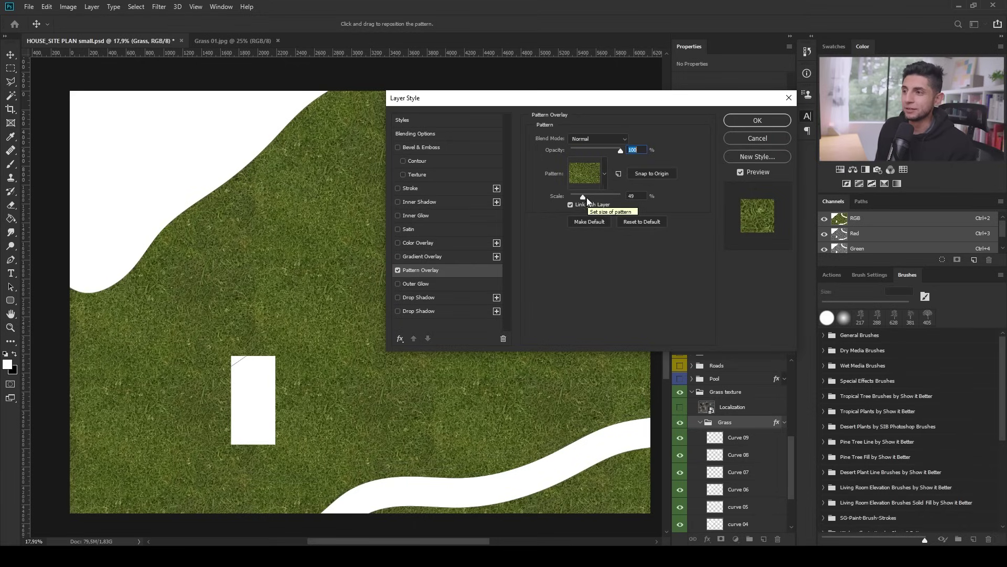
left_click_drag(584, 195, 582, 194)
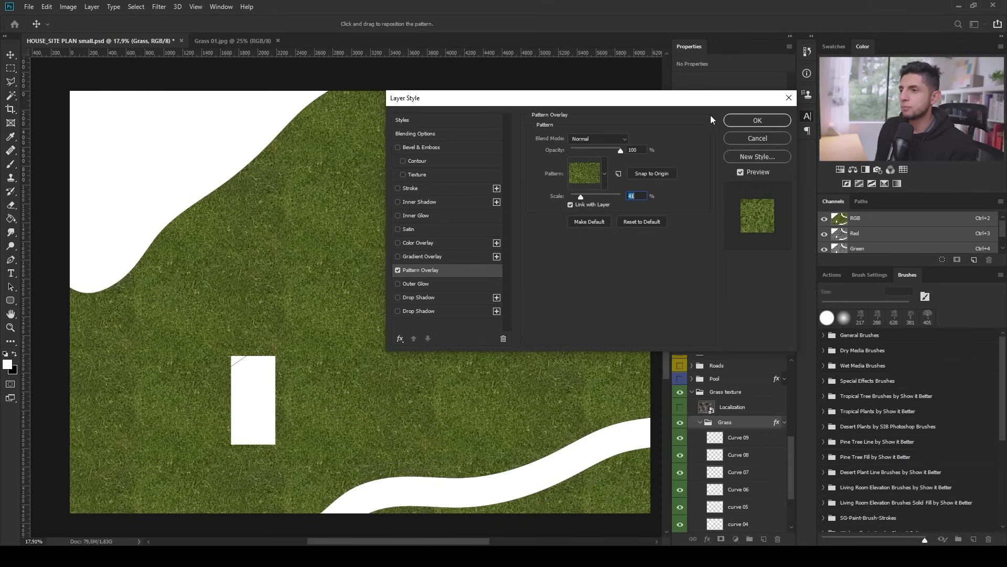
left_click(757, 121)
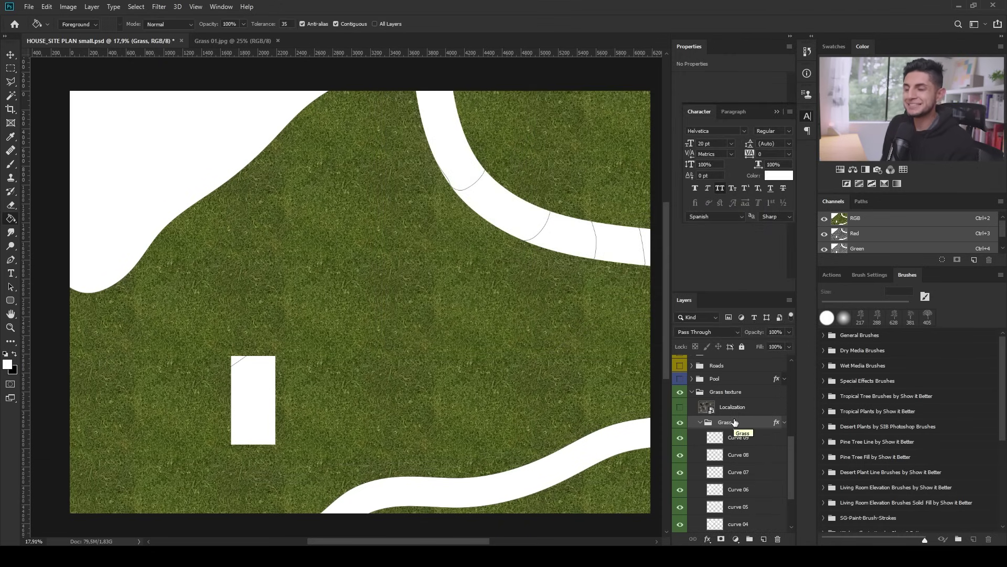
Step: Examine how each Curve layer shows the grass pattern by toggling Curve 01, Curve 02 and curve 03 off and on
scroll(735, 423, "down", 2)
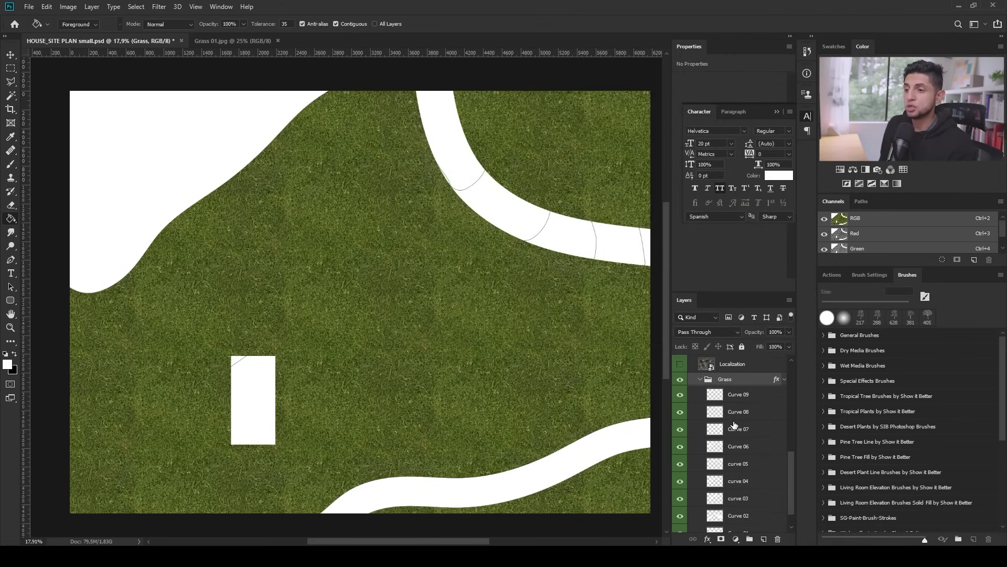
left_click(741, 398)
left_click(741, 415)
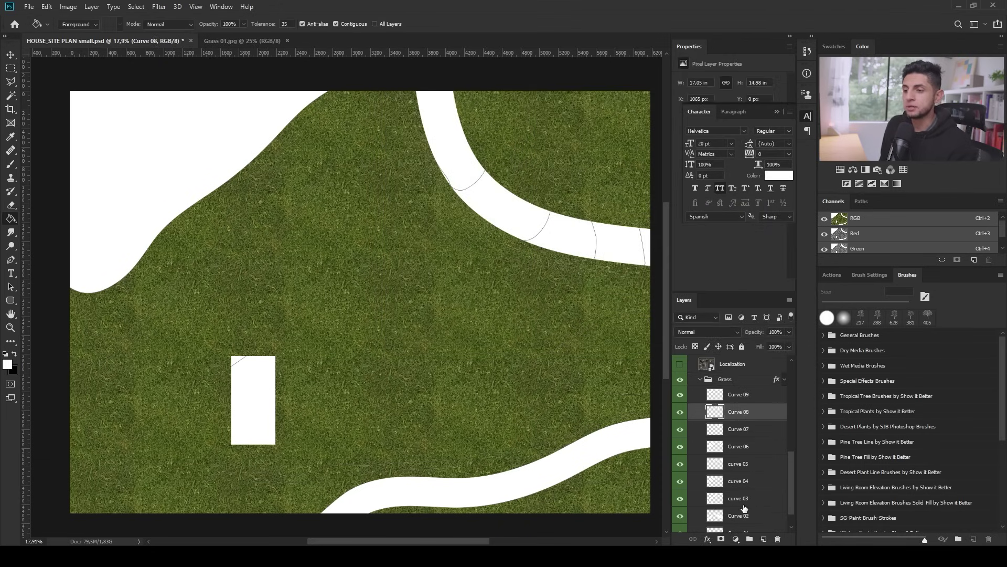
scroll(744, 508, "down", 1)
left_click(744, 507)
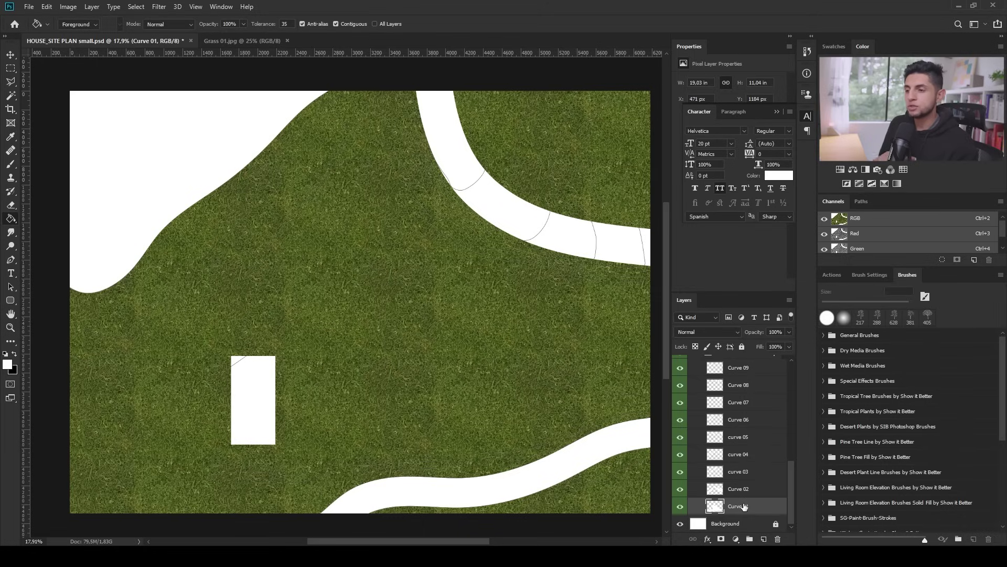
left_click(681, 507)
left_click(680, 507)
left_click(680, 489)
left_click(680, 489)
left_click(681, 472)
left_click(680, 473)
left_click(681, 473)
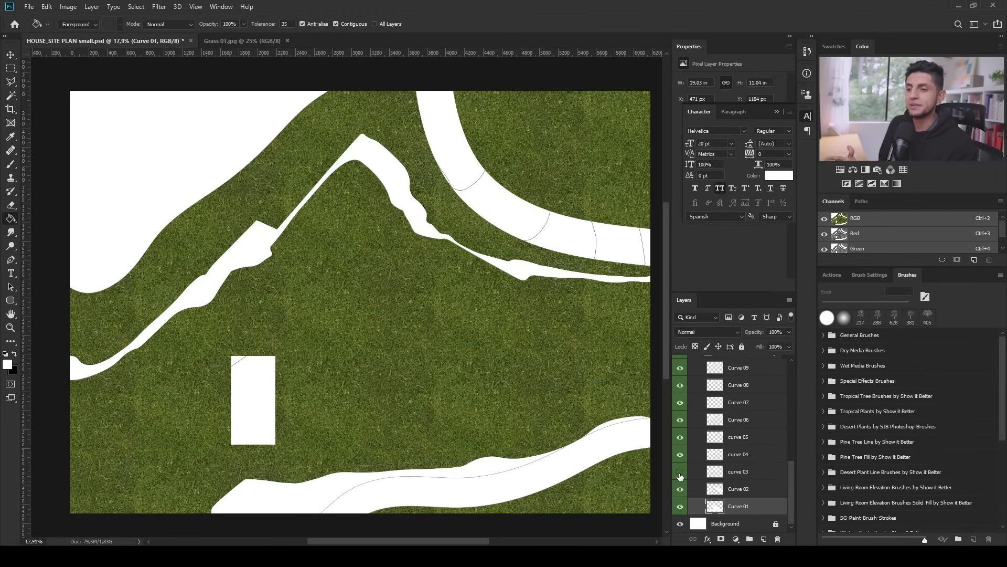
left_click(681, 475)
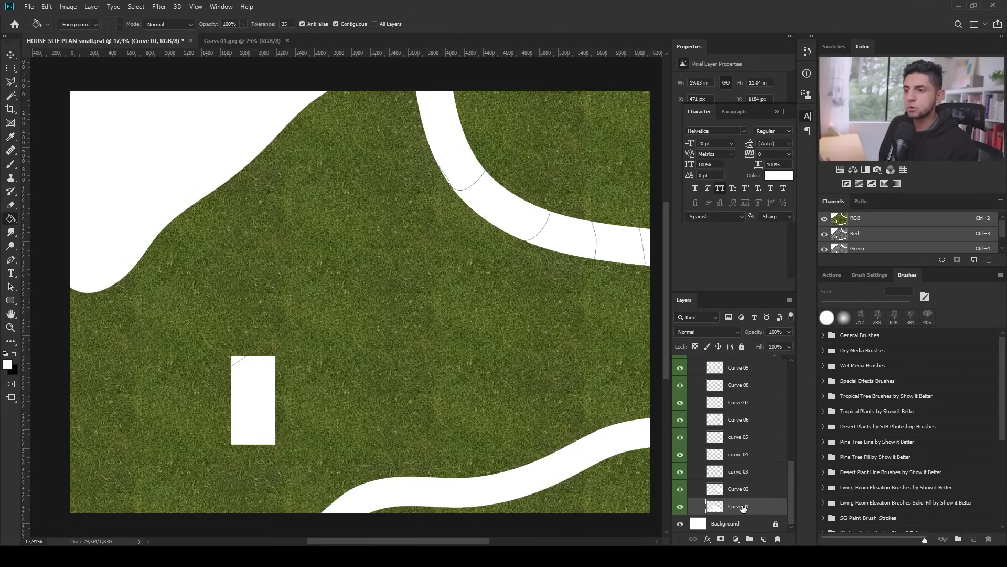
Step: Set the Curve 01 layer's opacity to 50% and Curve 02's to 56%, and pick the next contour area
left_click(788, 332)
left_click_drag(766, 343, 763, 344)
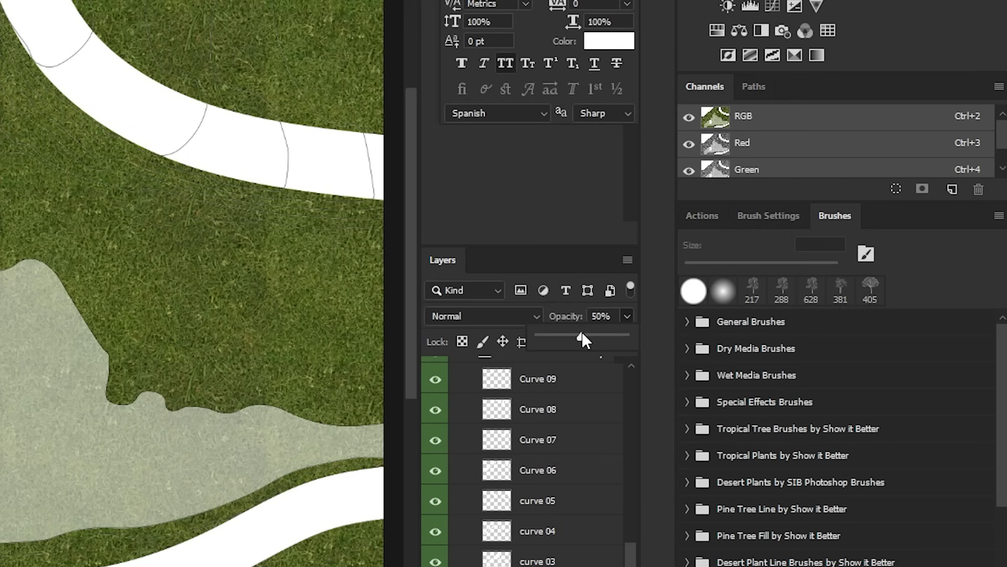
left_click(416, 289)
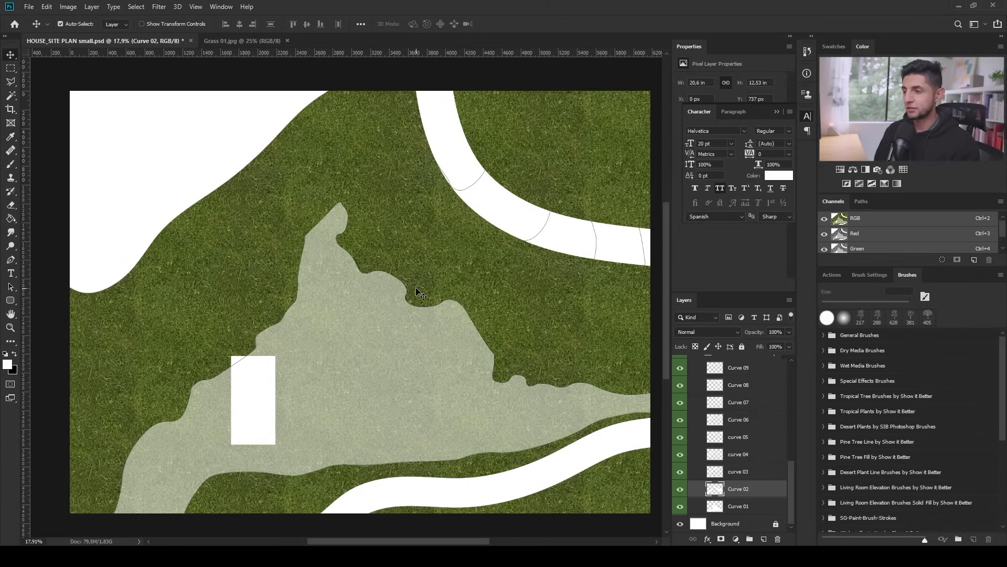
key("5")
key("6")
left_click(446, 228)
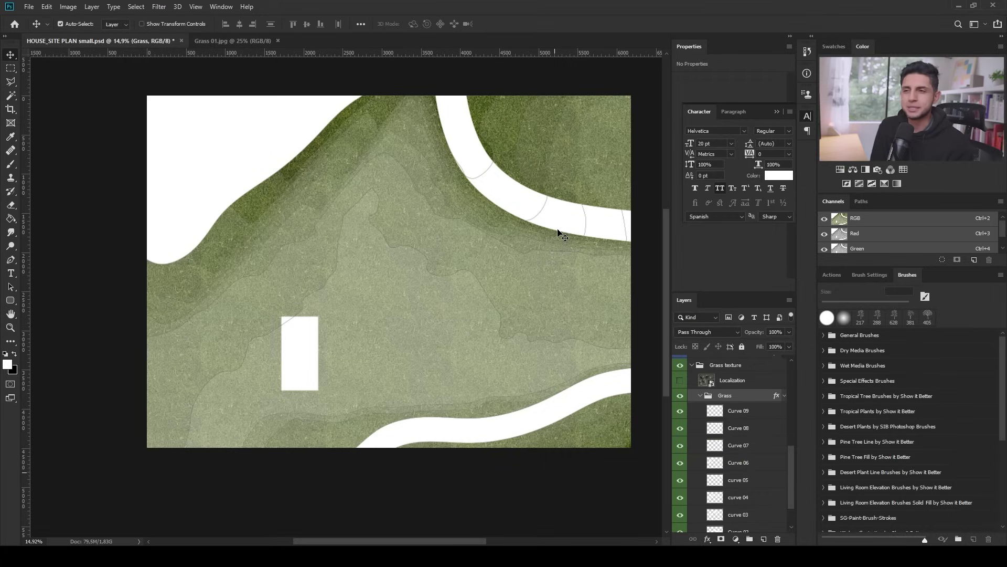
Step: Show the Localization aerial image layer and set its blend mode to Overlay
left_click(730, 383)
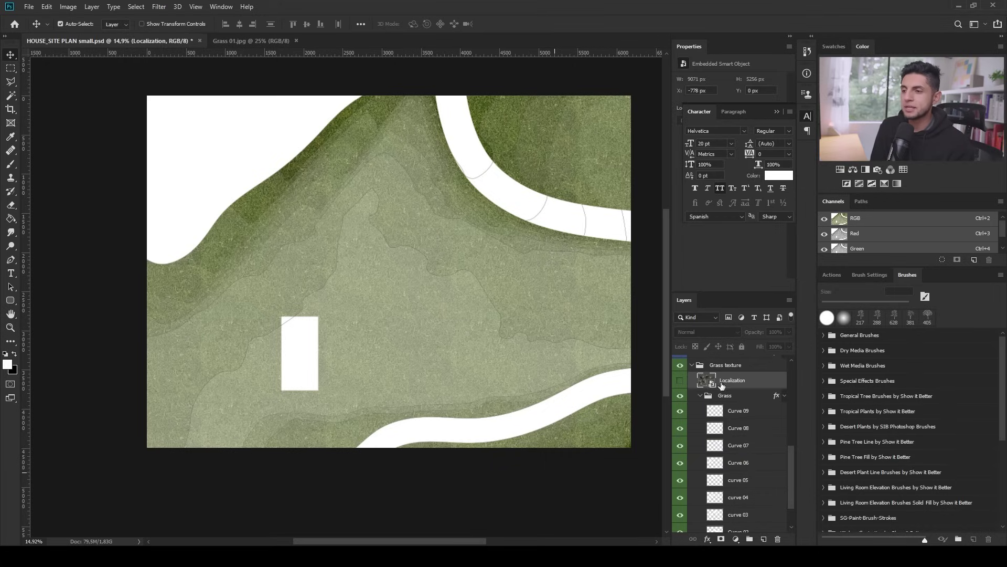
left_click(680, 381)
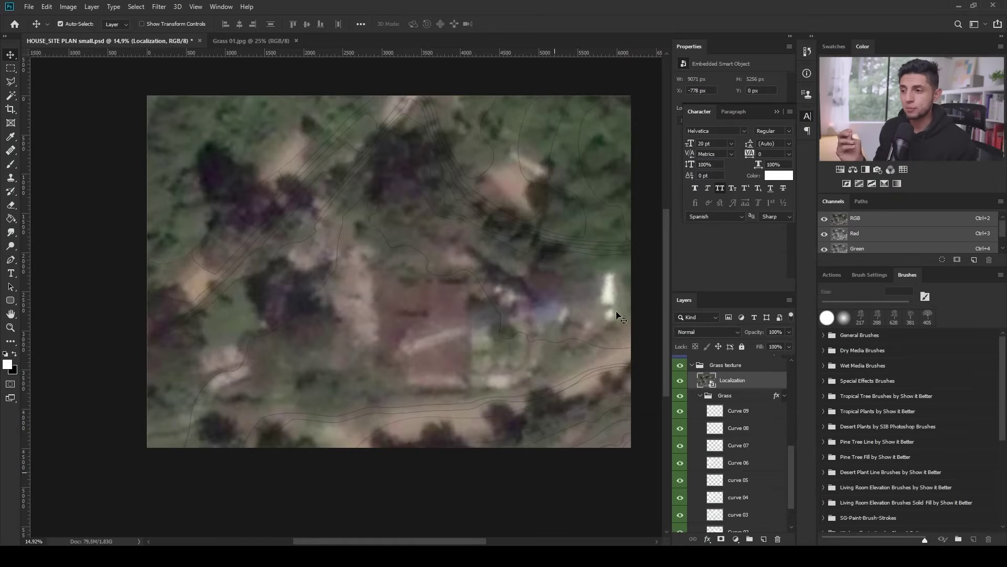
left_click(708, 332)
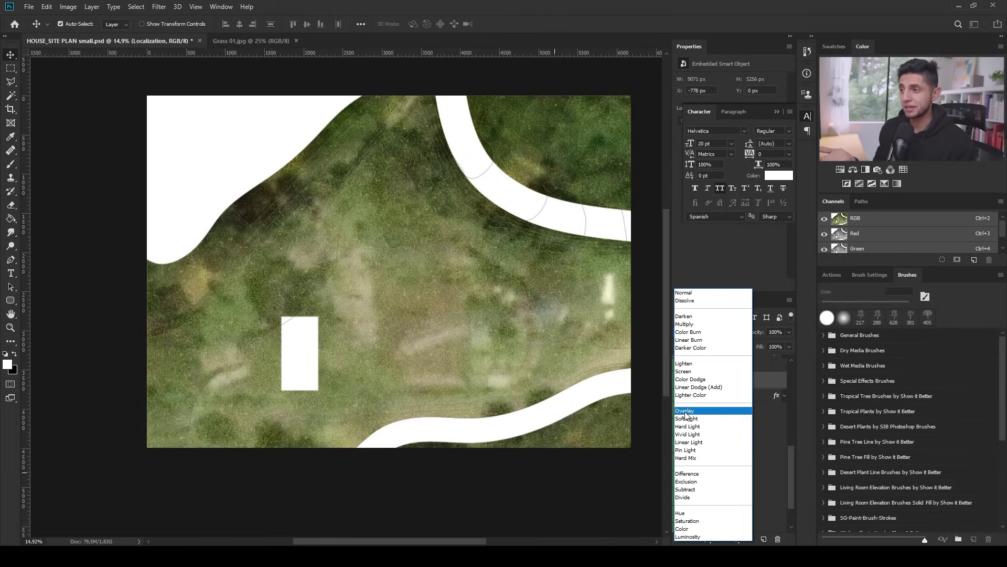
left_click(685, 412)
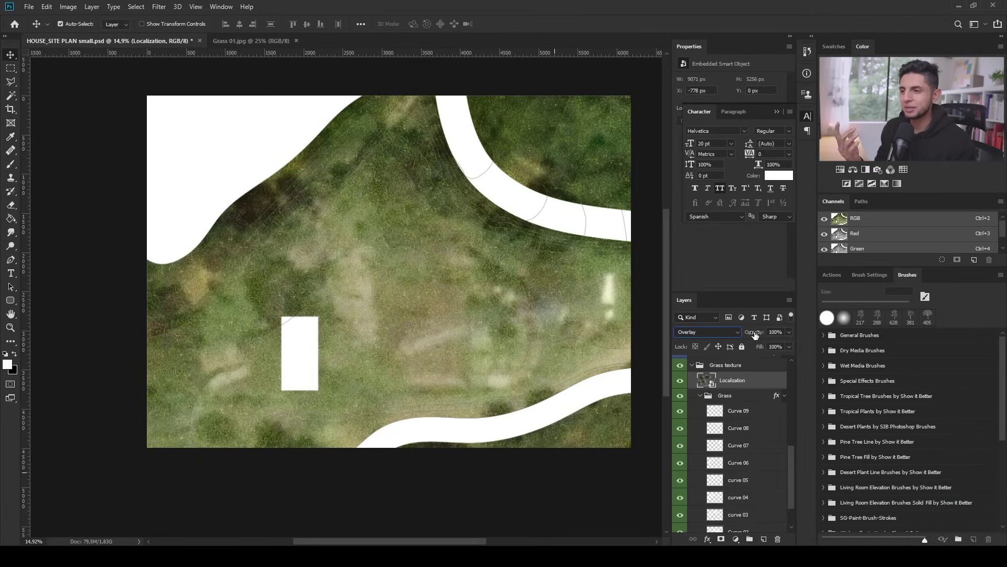
Step: Reduce the Localization layer's opacity to 38% and look closer at the blended terrain
left_click(788, 331)
left_click_drag(791, 342, 754, 343)
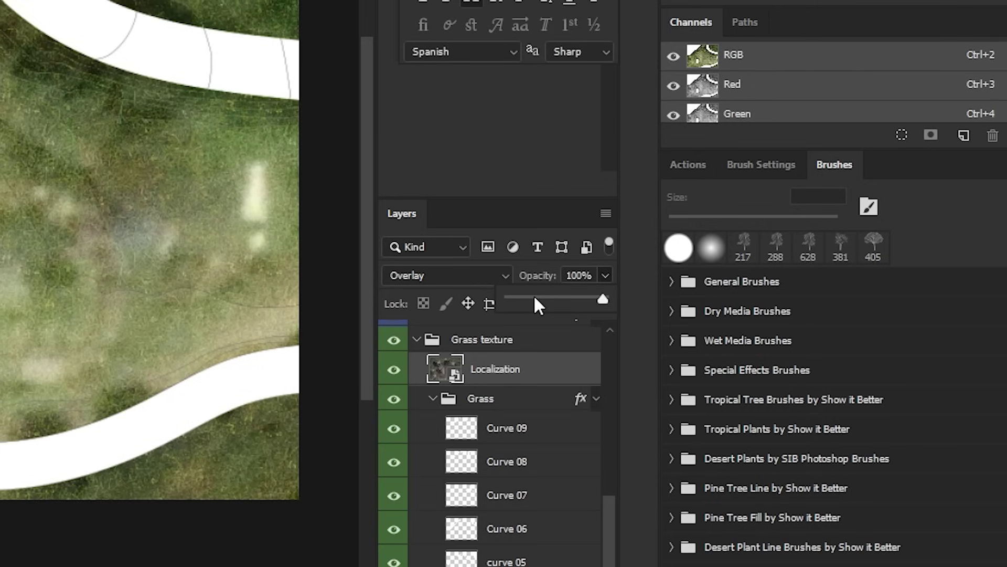
left_click_drag(538, 297, 547, 298)
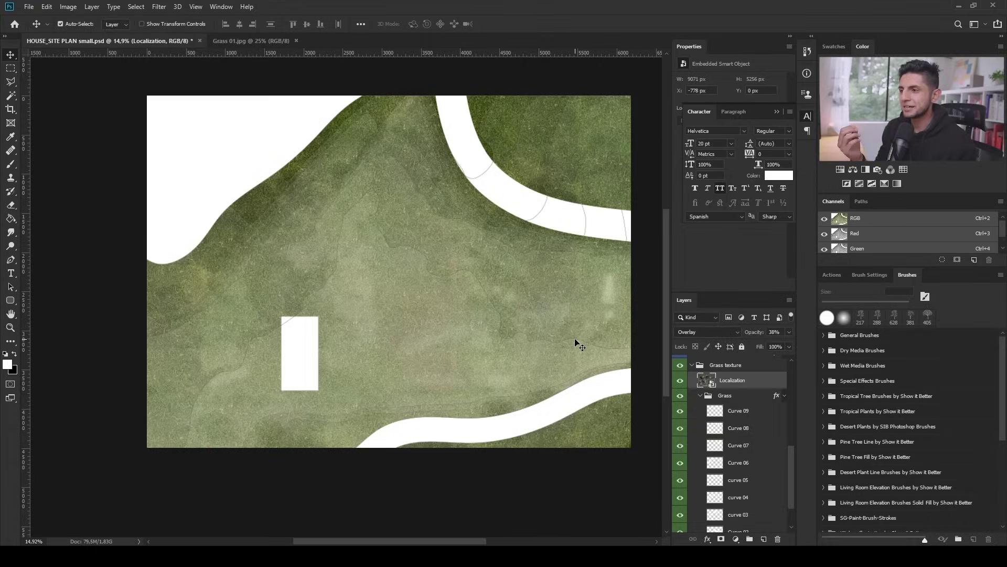
scroll(415, 310, "up", 5)
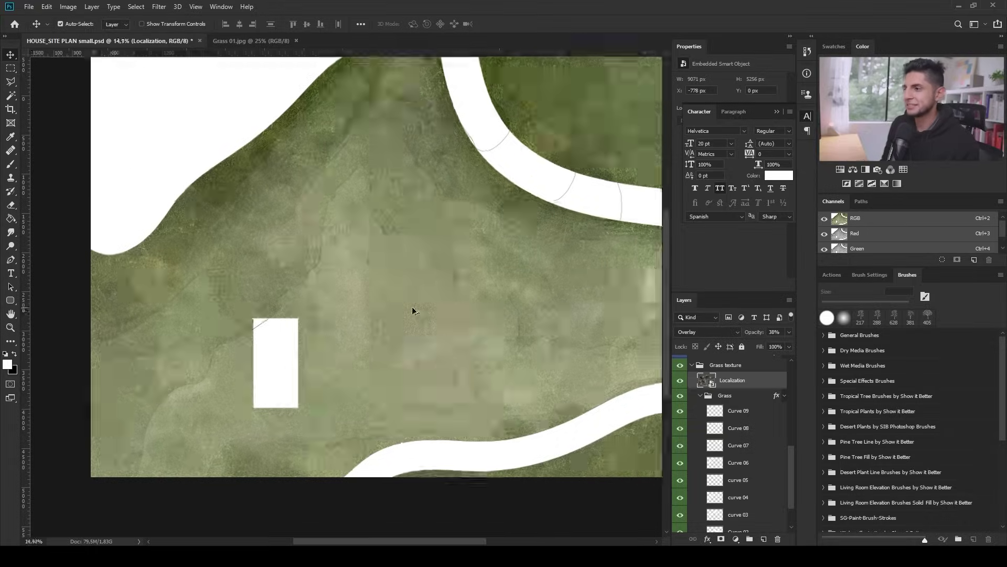
scroll(376, 298, "down", 3)
scroll(417, 290, "up", 1)
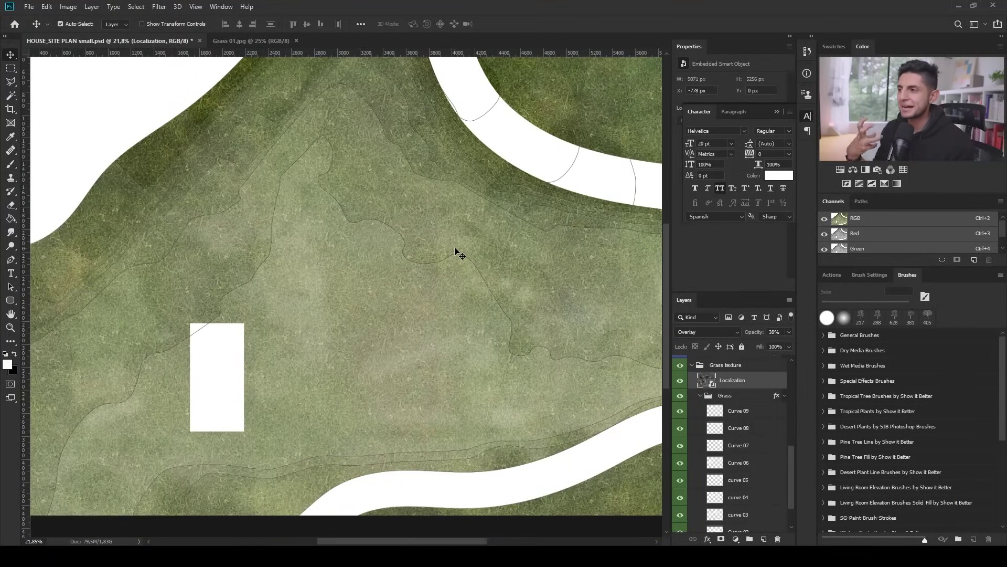
scroll(446, 262, "down", 3)
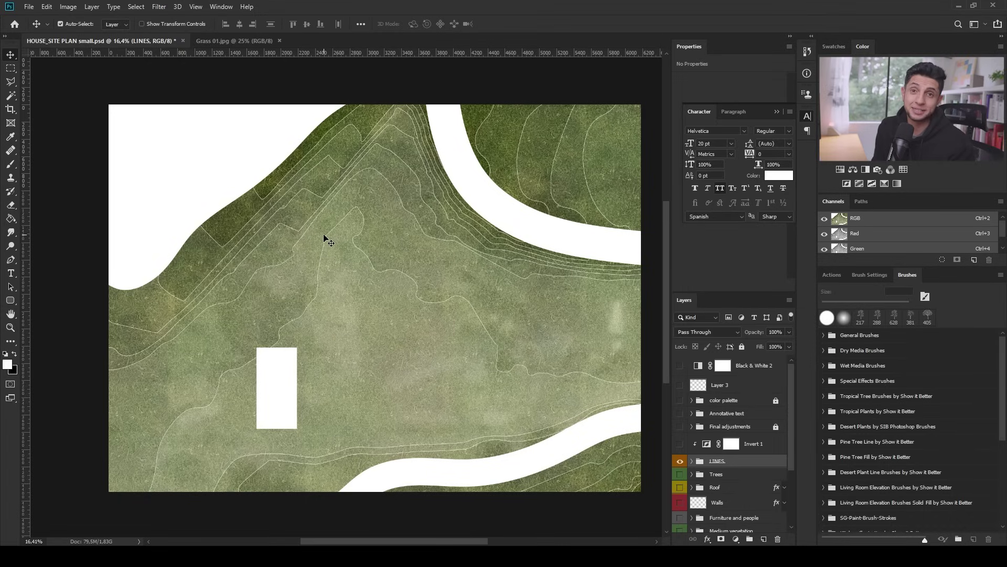
Step: Add a new empty layer directly above the Trees group and name it Water
left_click(730, 475)
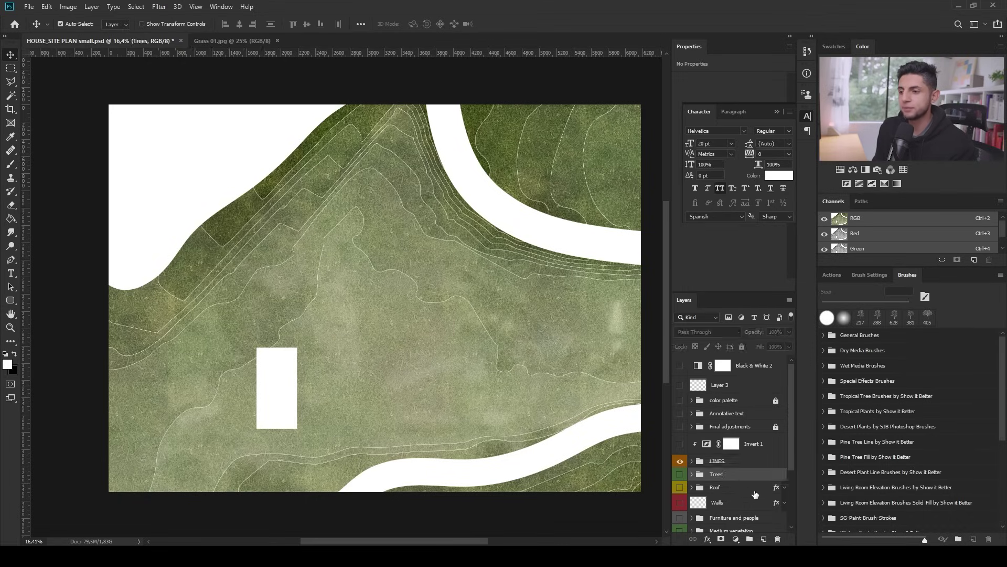
key("ctrl+shift+alt+n")
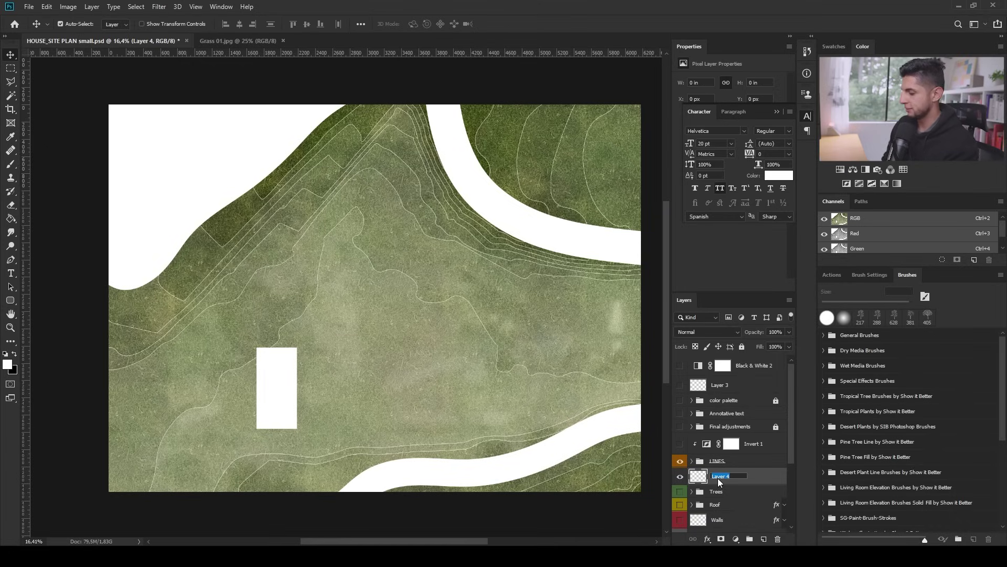
type("Water")
key("Return")
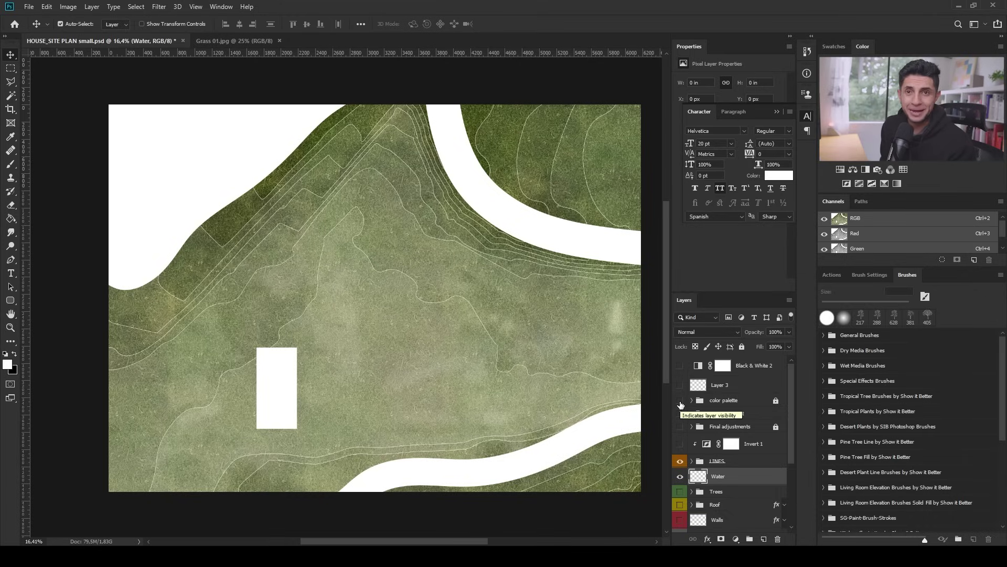
Step: Show the color palette group and sample its dark teal swatch as the foreground color
left_click(680, 401)
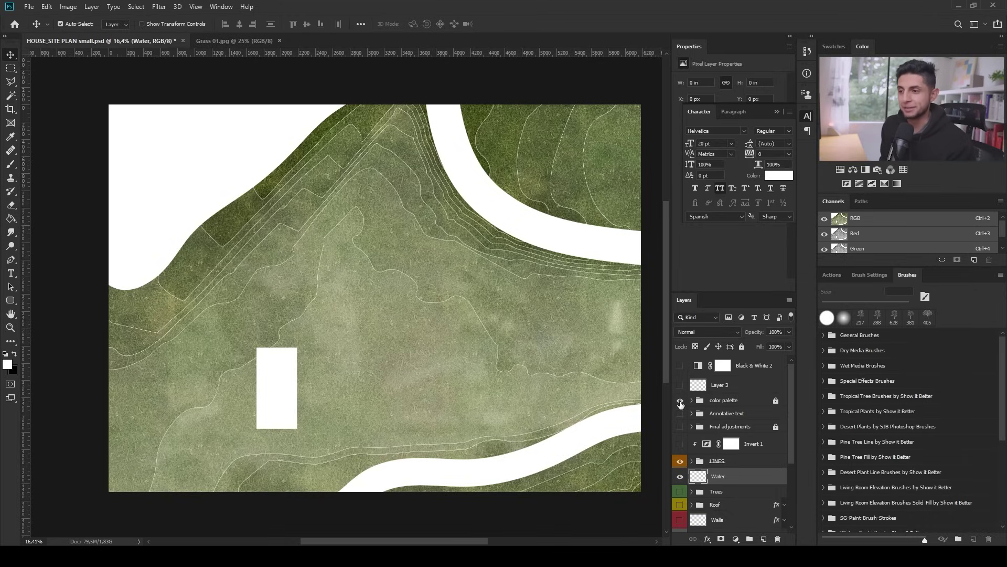
scroll(122, 145, "up", 5)
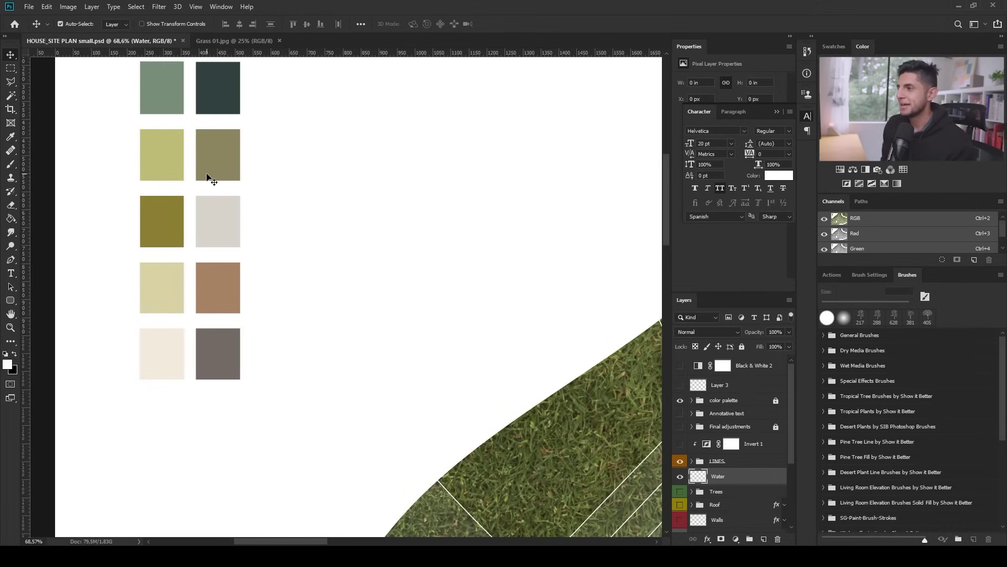
scroll(206, 178, "down", 2)
scroll(205, 131, "up", 3)
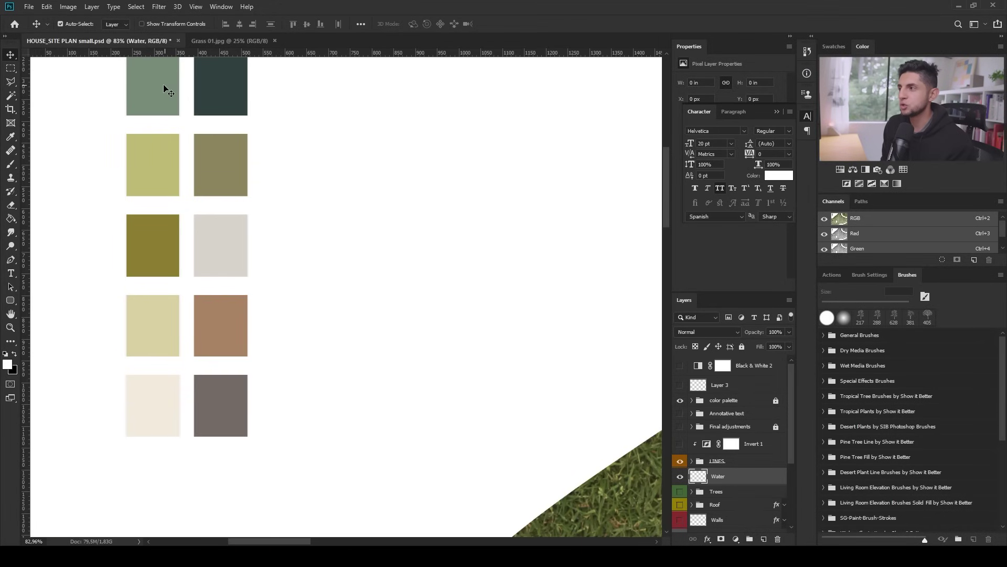
scroll(224, 124, "down", 3)
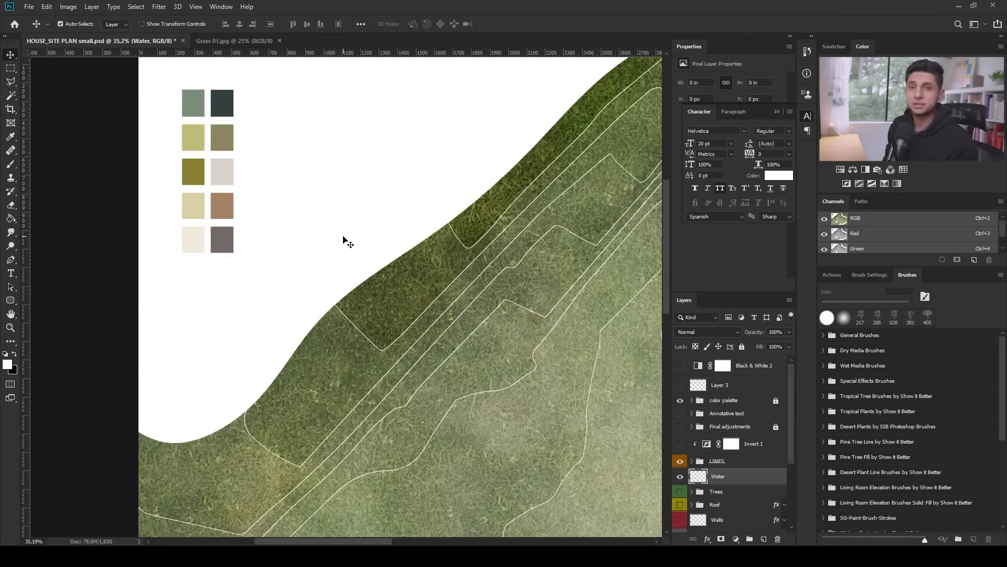
key("g")
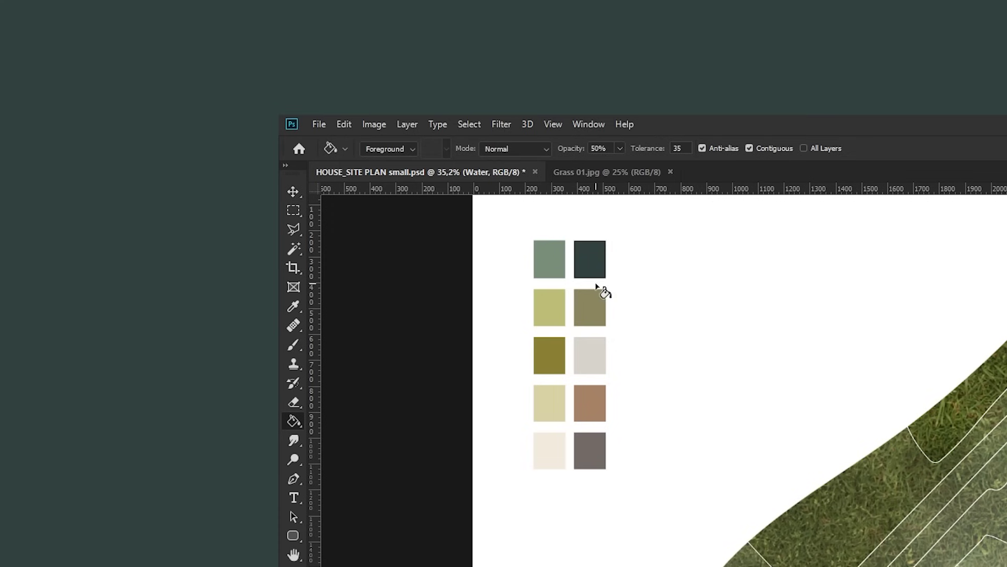
left_click(224, 97, "alt")
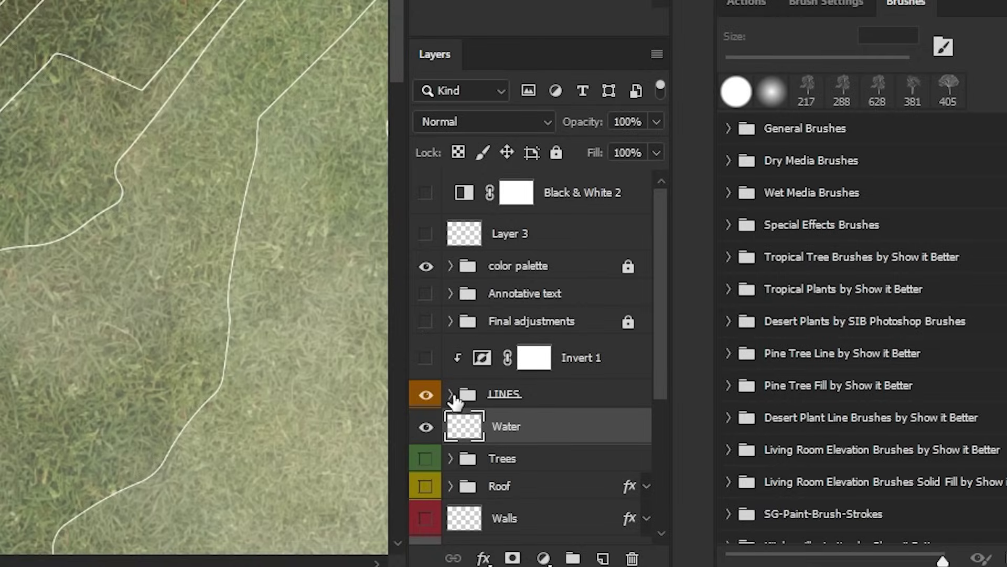
Step: Select the white water area beside the shoreline with the Magic Wand, using the HOUSE_SITE PLAN-curve layer in the LINES group
left_click(452, 395)
scroll(506, 405, "down", 4)
left_click(559, 374)
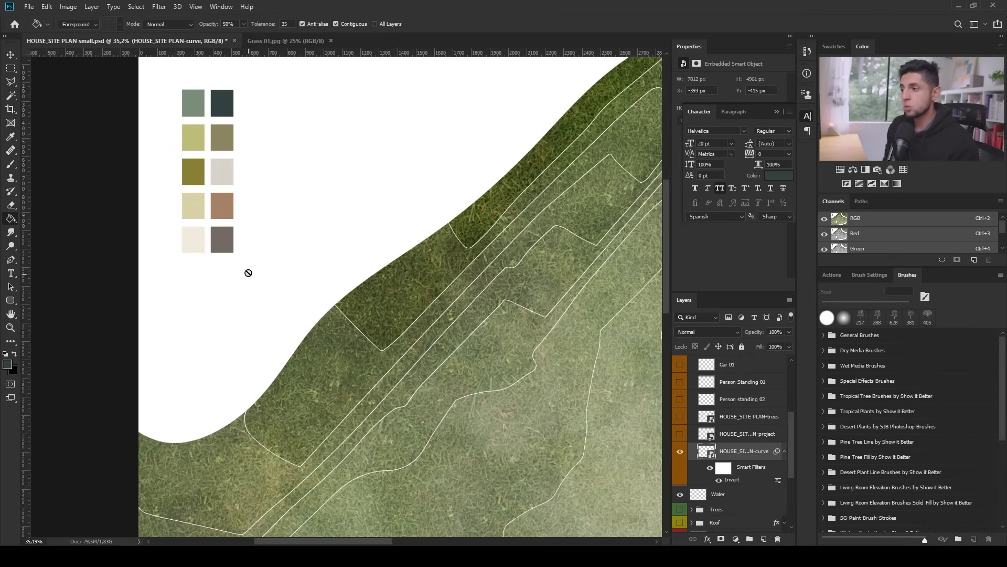
key("w")
scroll(285, 285, "down", 3)
left_click(359, 188)
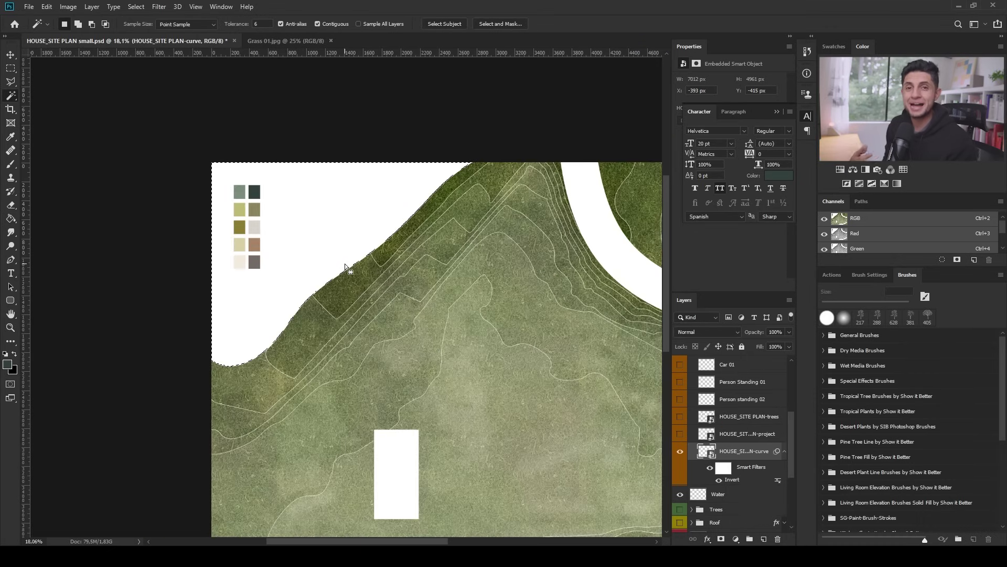
Step: Hide the color palette group and fill the selected water area on the Water layer with solid dark teal, leaving nothing selected
scroll(698, 409, "up", 4)
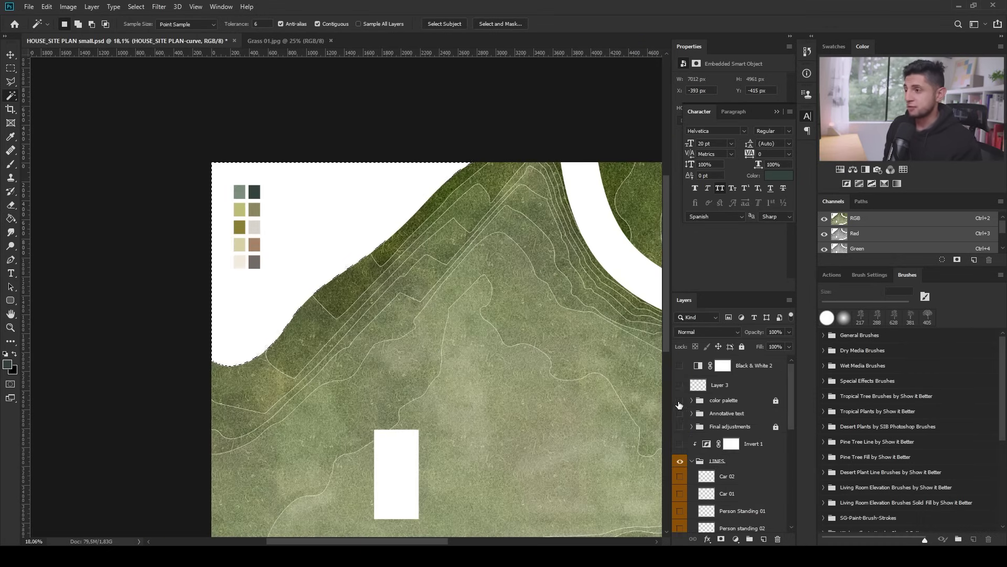
left_click(679, 404)
scroll(722, 452, "down", 5)
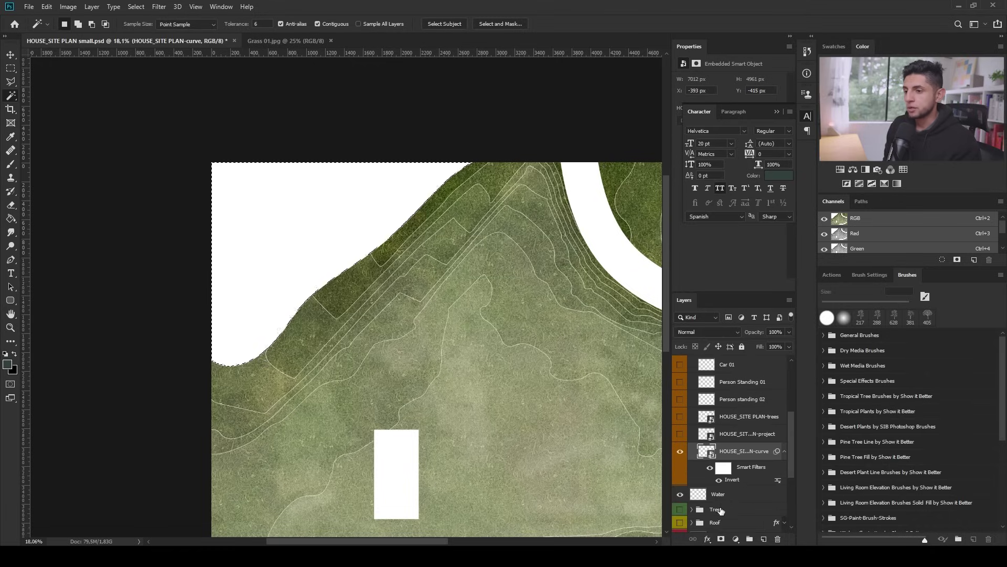
left_click(719, 493)
key("g")
left_click(308, 223)
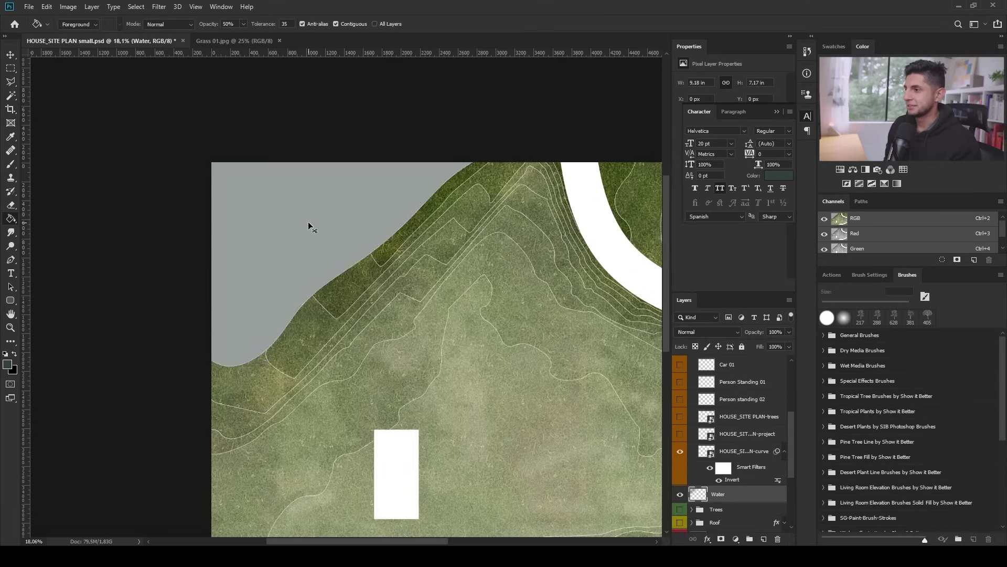
key("ctrl+d")
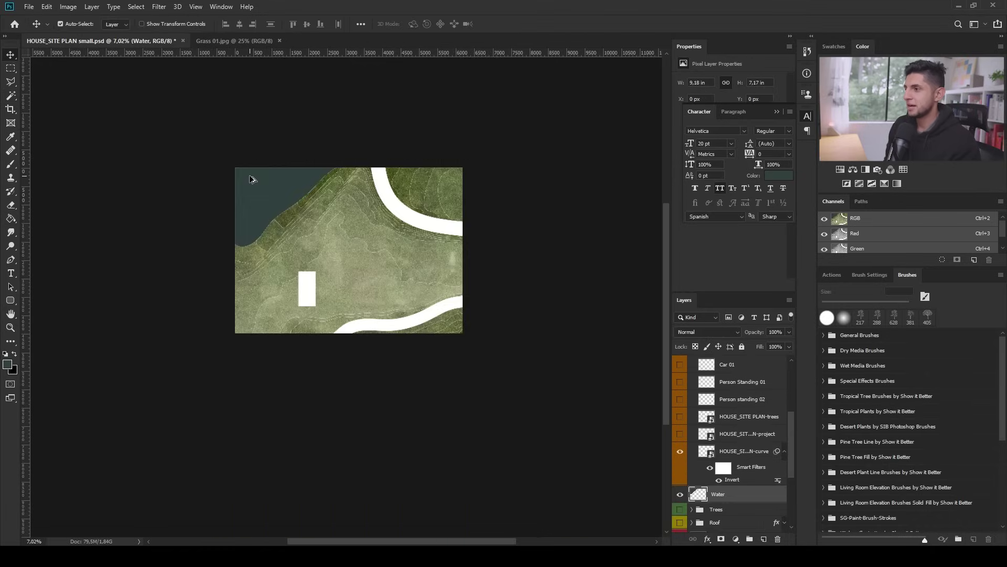
scroll(273, 181, "up", 6)
scroll(293, 181, "down", 2)
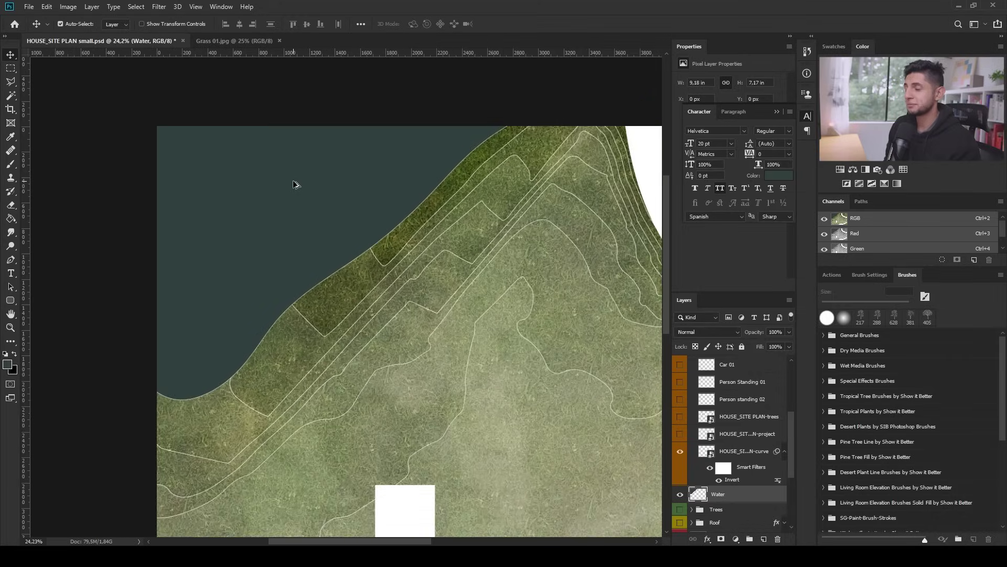
scroll(293, 181, "down", 3)
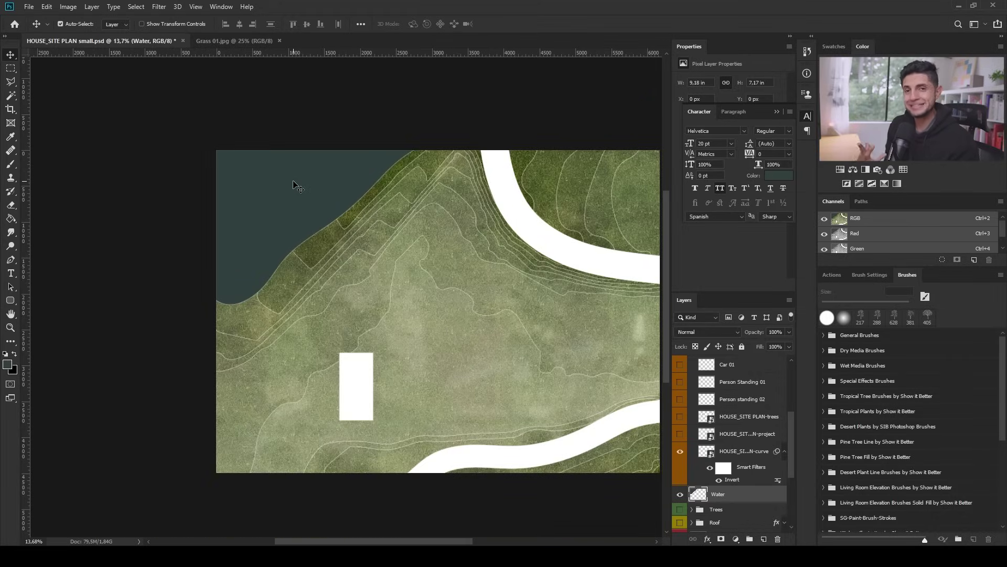
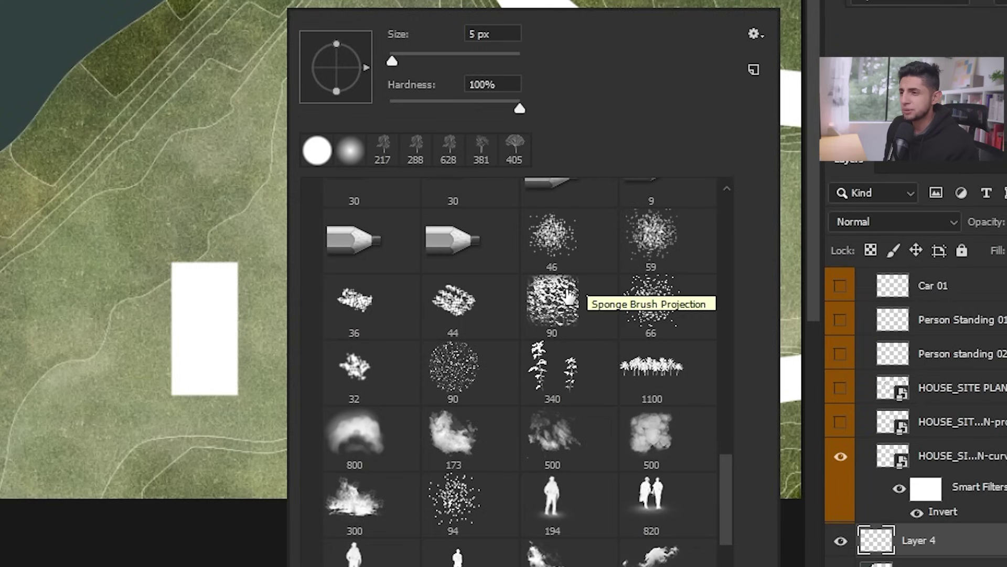
Step: Choose the Sponge Brush Projection brush and set the foreground color to the darker teal #1d3633
double_click(568, 298)
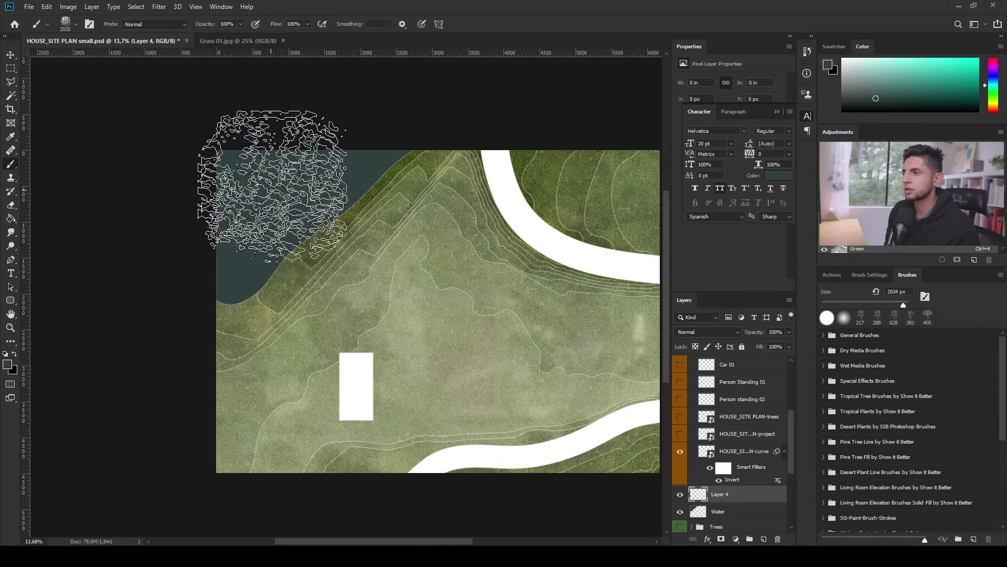
left_click(7, 364)
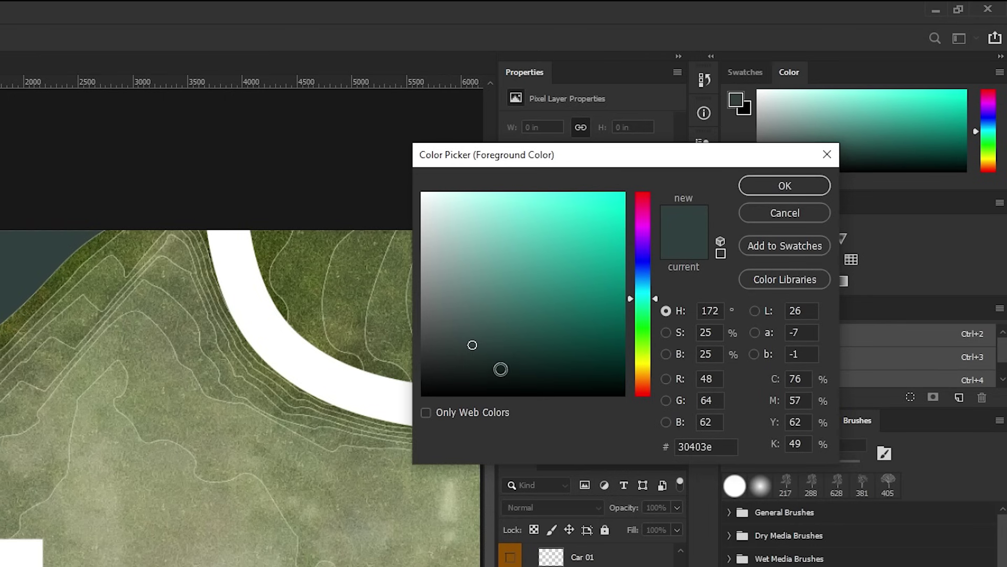
left_click_drag(501, 369, 543, 398)
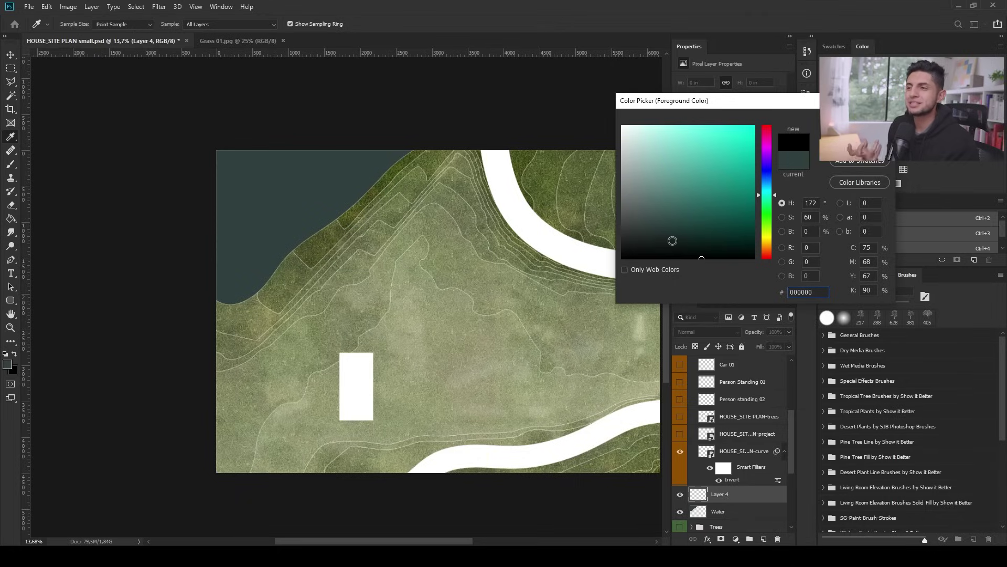
left_click(323, 191)
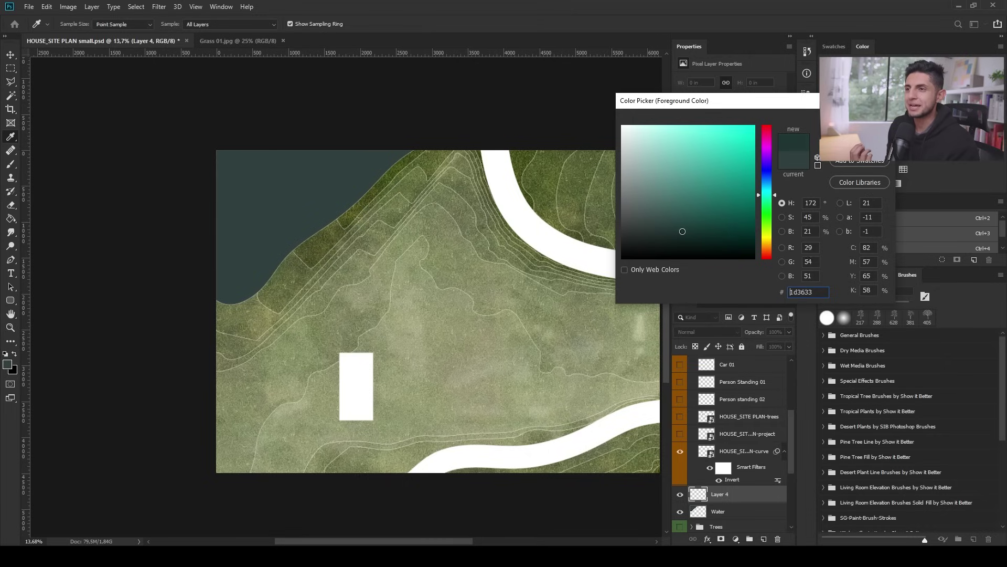
key("Return")
key("b")
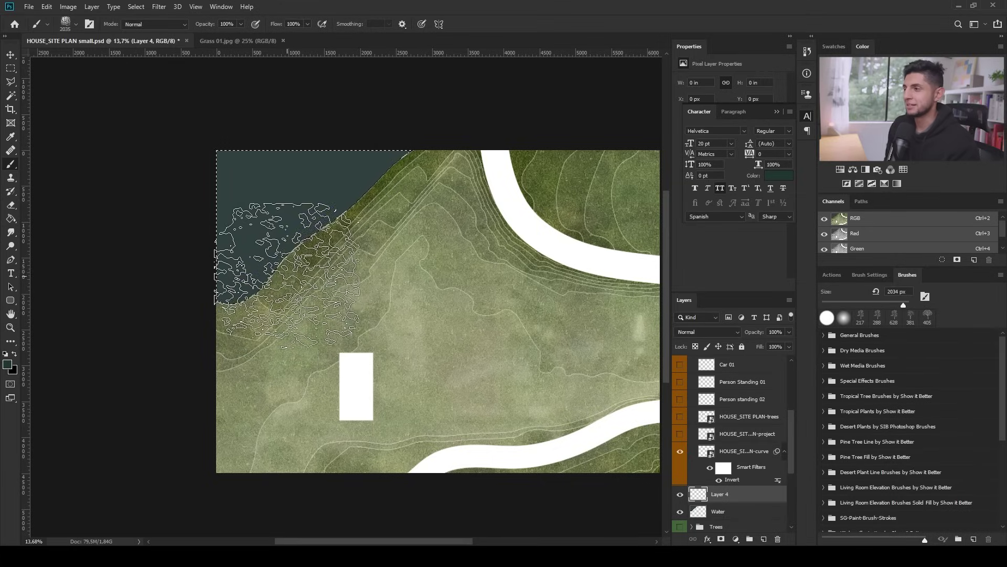
Step: Paint soft shading along the water side of the shoreline on Layer 4, using the sponge brush at 30% opacity inside the water selection
left_click_drag(305, 255, 277, 264)
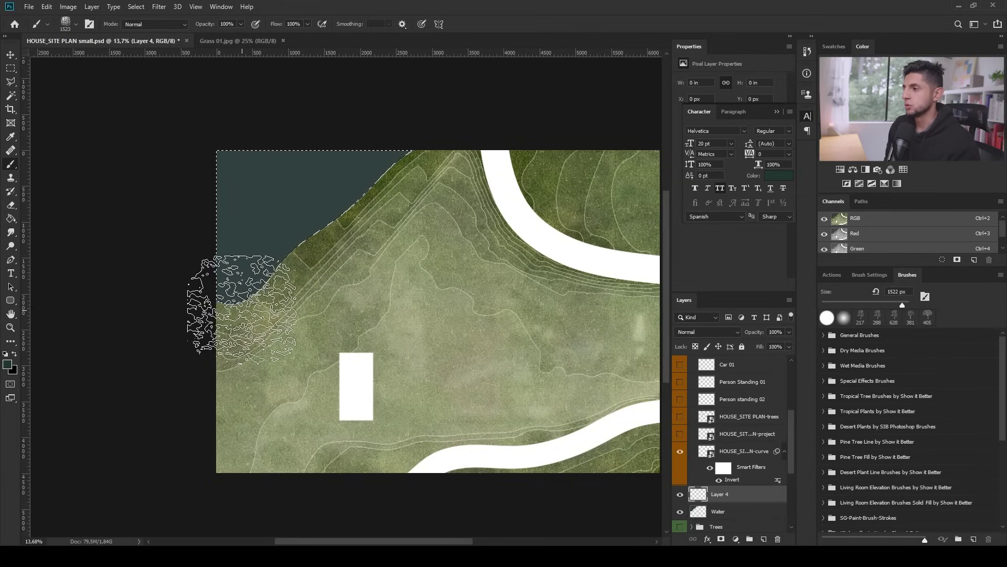
left_click(241, 309)
scroll(247, 310, "up", 5)
scroll(335, 335, "down", 4)
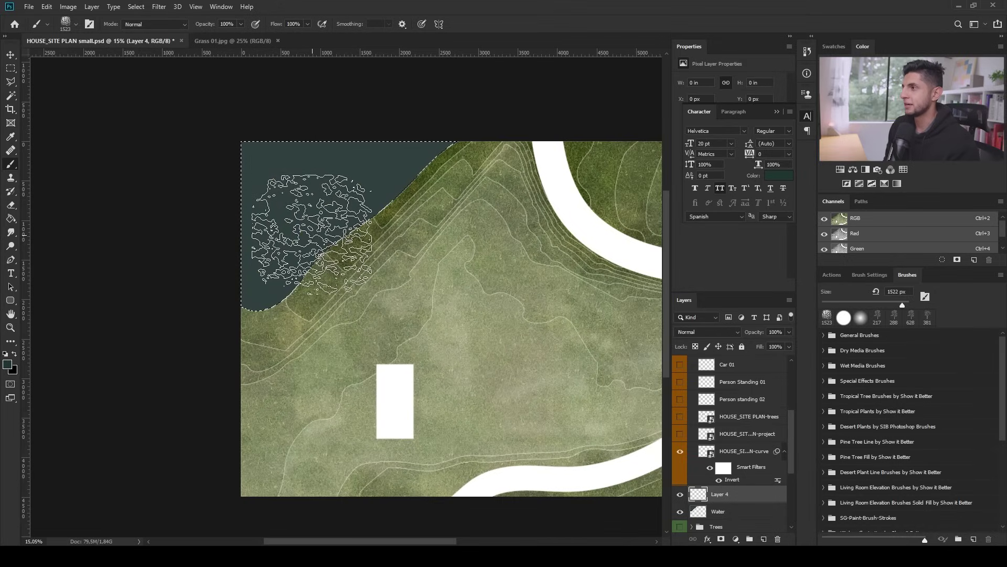
key("3")
scroll(317, 260, "up", 3)
left_click_drag(295, 275, 261, 281)
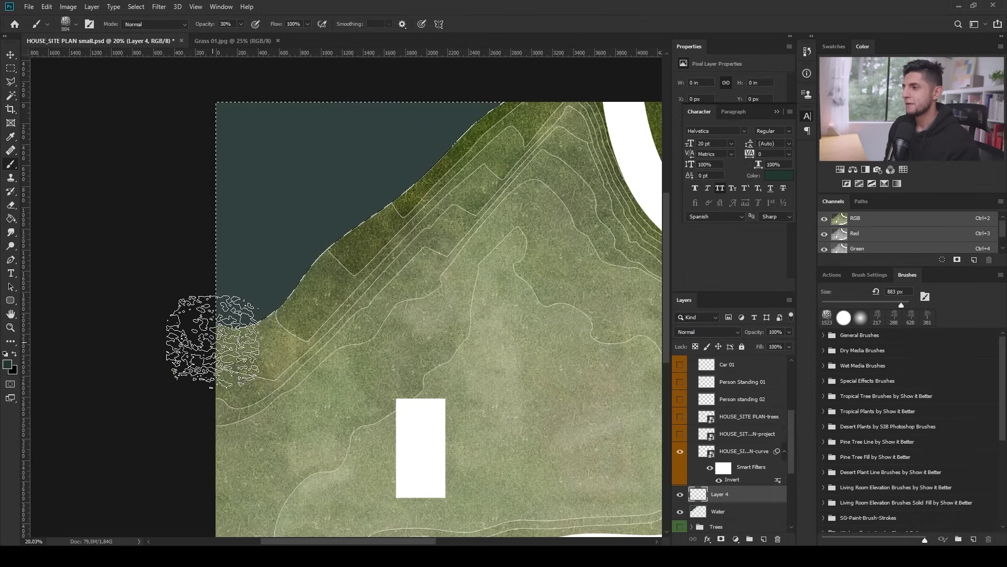
left_click(240, 316)
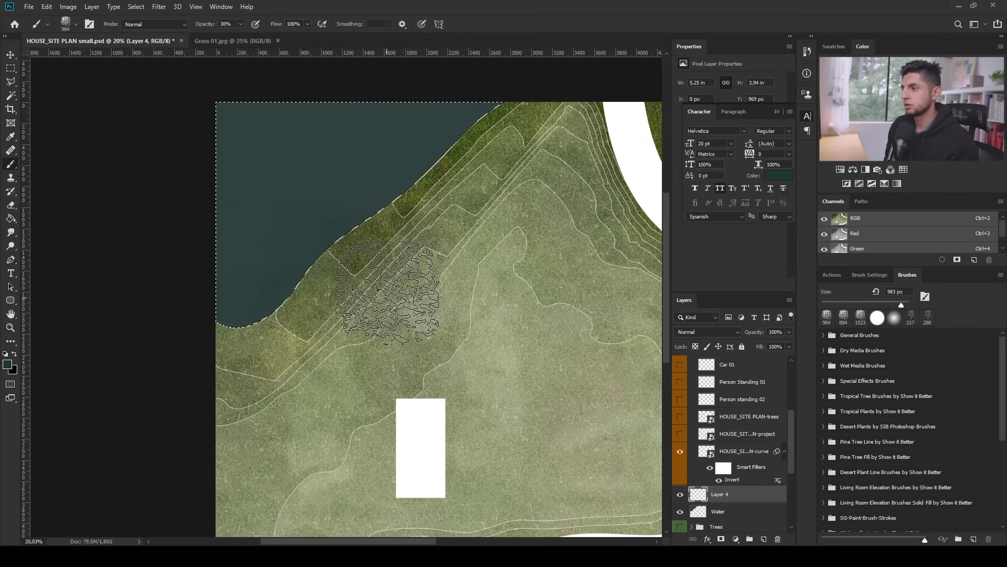
left_click(403, 212)
left_click(416, 187)
left_click(472, 153)
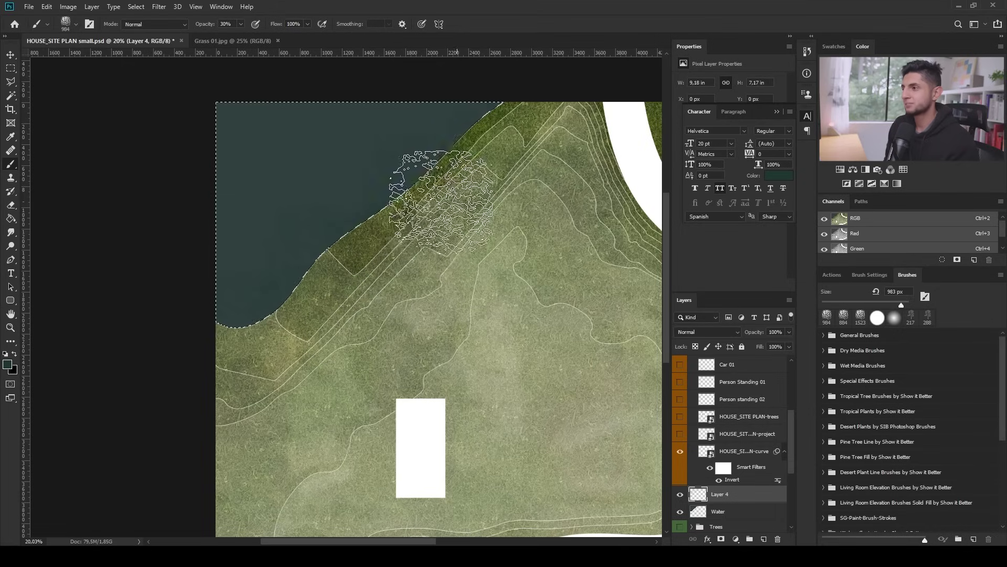
Step: Deepen the shading along the shoreline on Layer 4 with smaller sponge brush strokes in the darker teal #0f211f at about 20% opacity
scroll(301, 260, "up", 5)
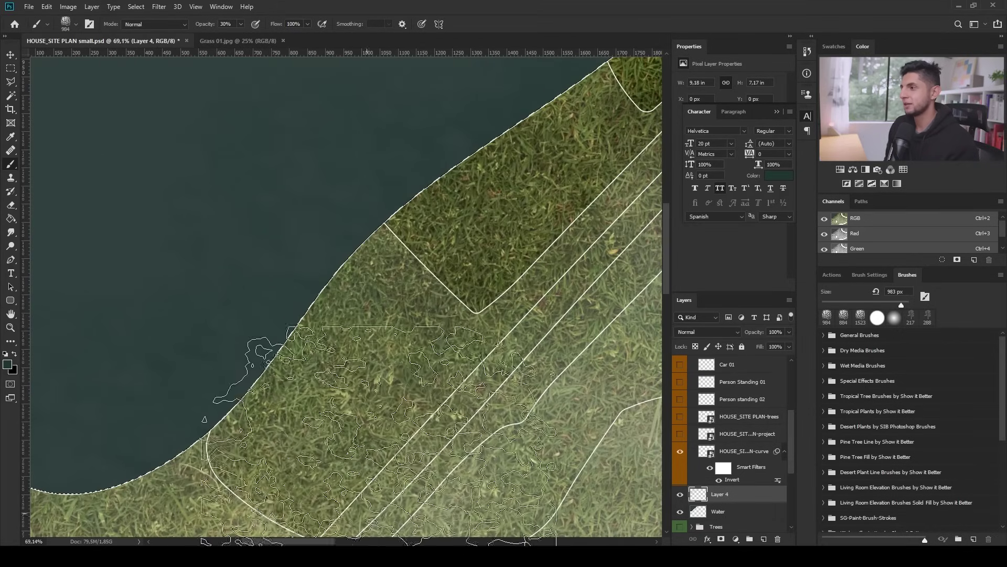
left_click_drag(472, 399, 267, 286)
scroll(334, 373, "down", 5)
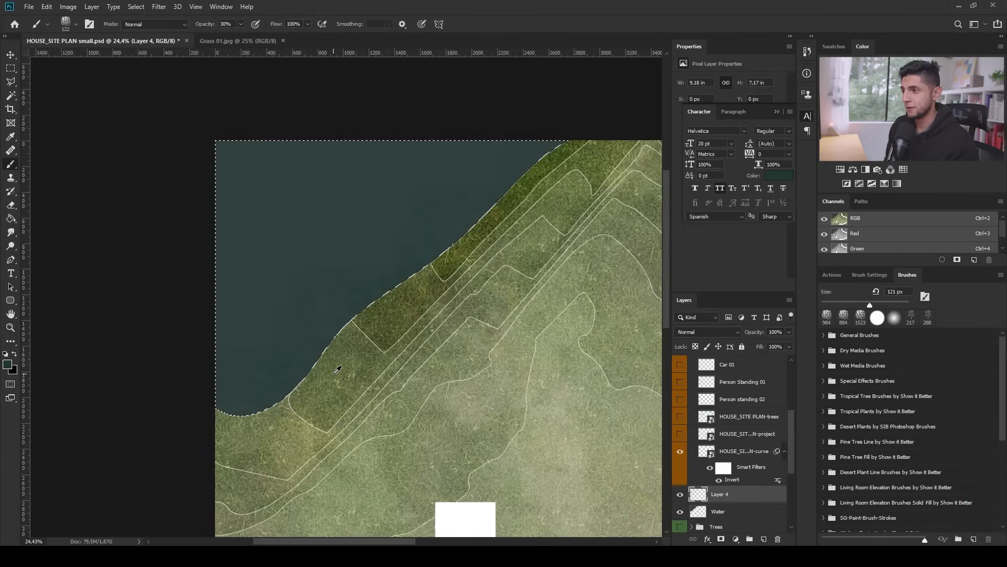
mouse_move(315, 407)
left_mouse_down()
mouse_move(293, 411)
mouse_move(293, 393)
left_mouse_up()
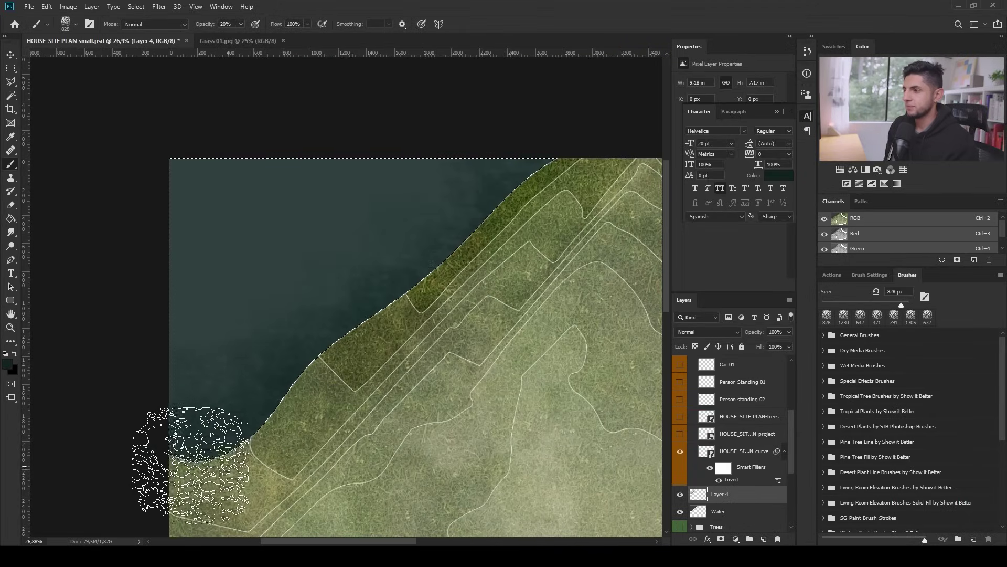
mouse_move(314, 418)
left_mouse_down()
mouse_move(347, 370)
mouse_move(348, 299)
mouse_move(441, 303)
left_mouse_up()
mouse_move(501, 269)
left_mouse_down()
mouse_move(470, 270)
mouse_move(483, 242)
left_mouse_up()
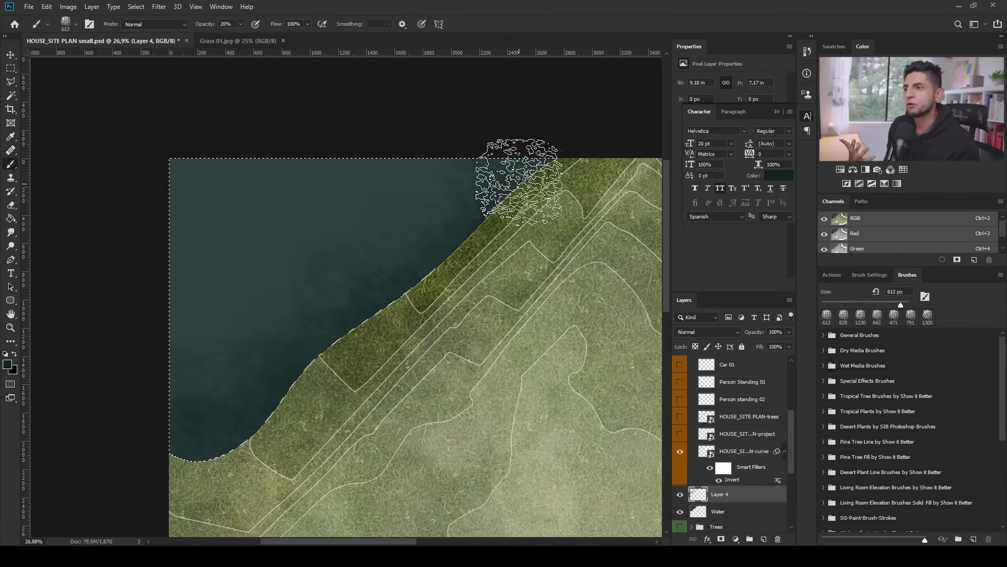
left_click_drag(292, 414, 265, 414)
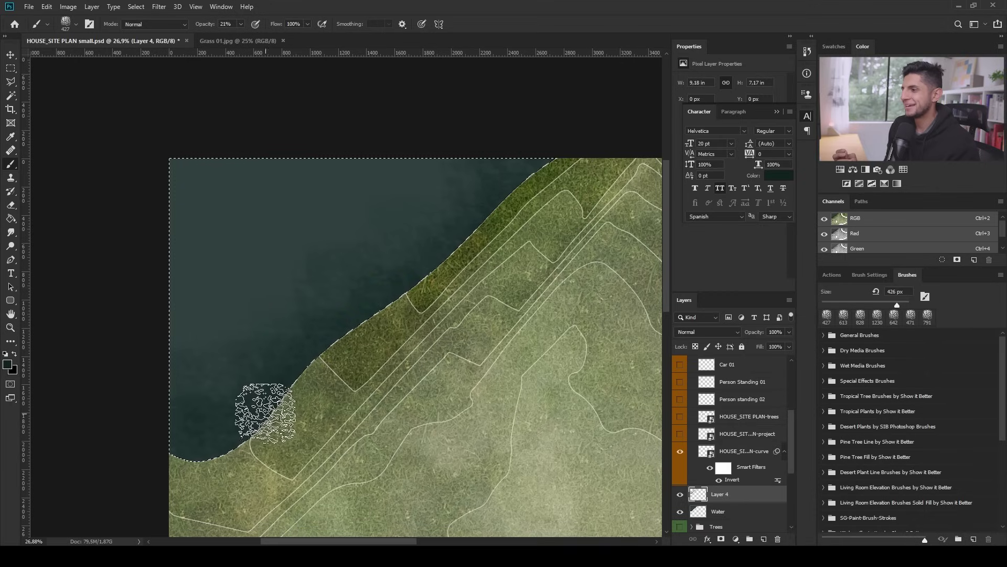
Step: Add a new layer above Layer 4 and set the foreground color to the lighter teal #304c49
scroll(419, 281, "down", 4)
scroll(367, 299, "up", 5)
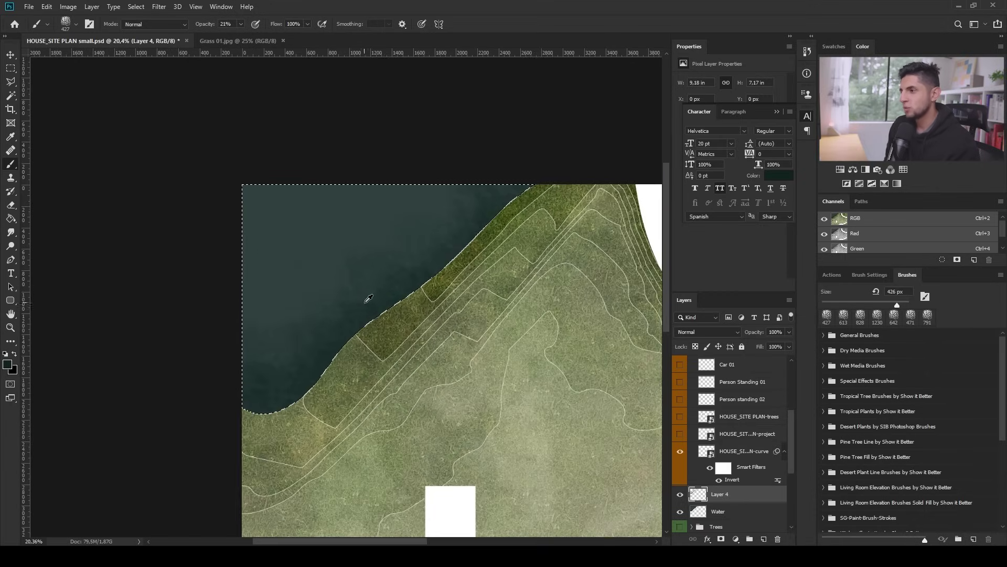
scroll(299, 367, "up", 3)
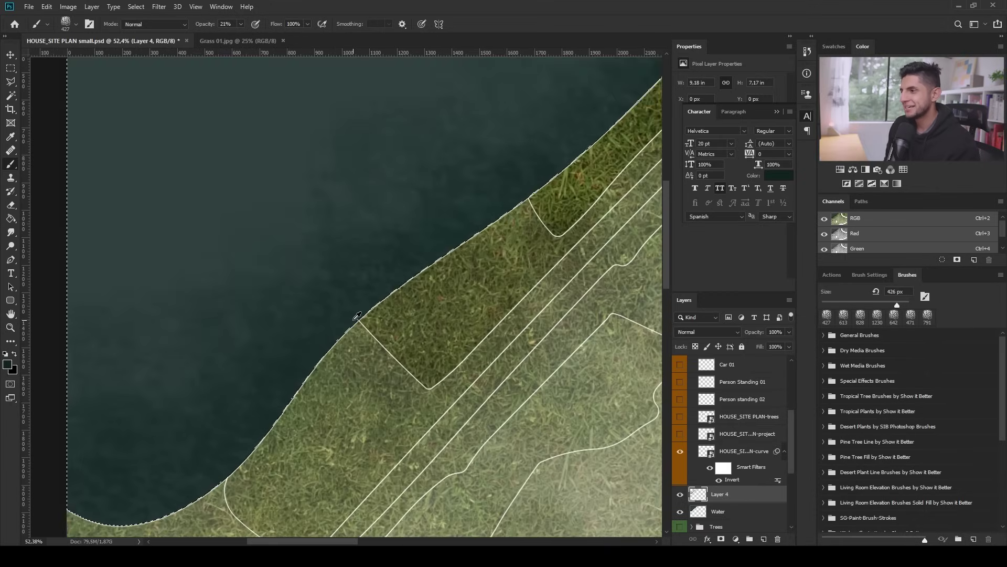
scroll(307, 354, "down", 3)
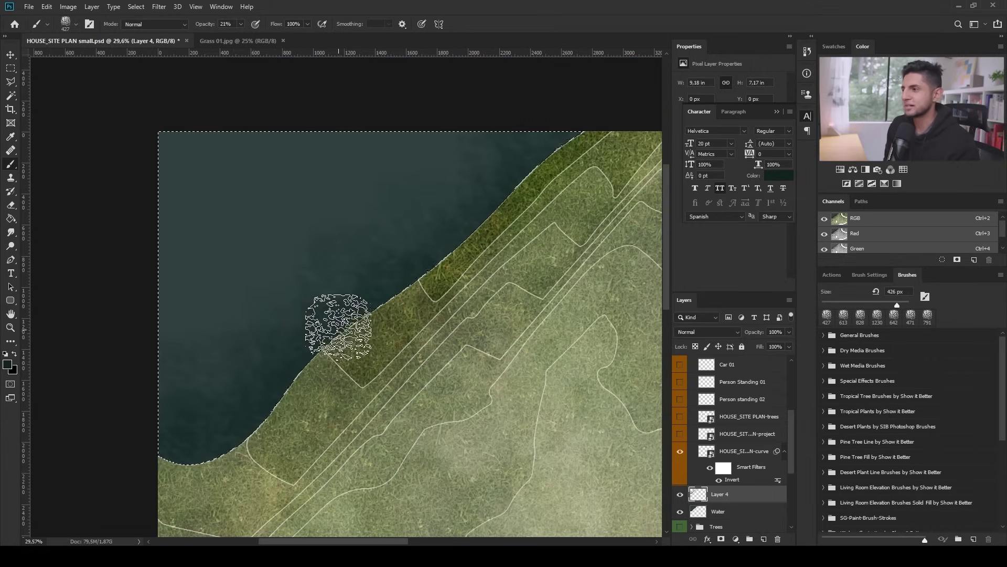
scroll(333, 278, "up", 6)
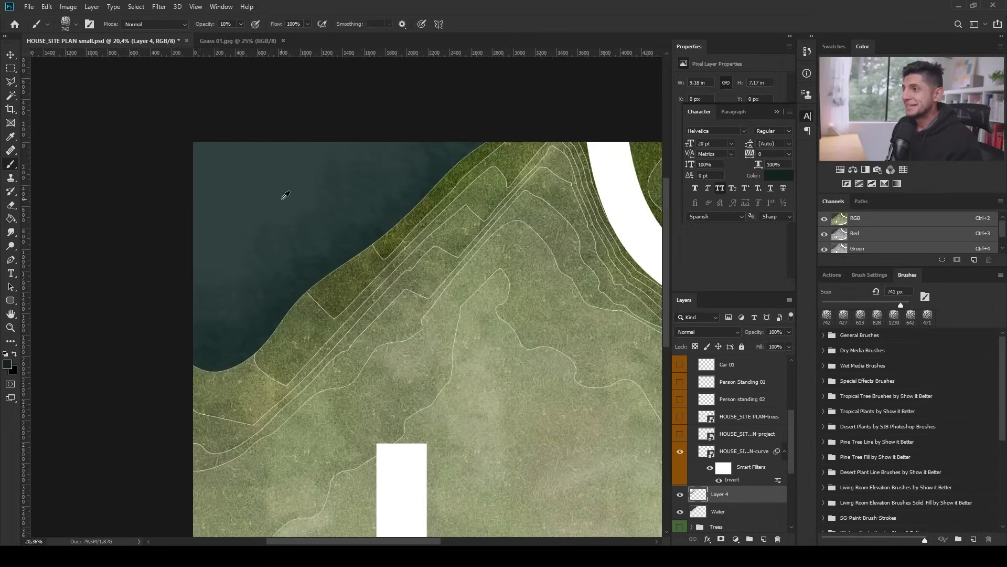
scroll(286, 195, "up", 1)
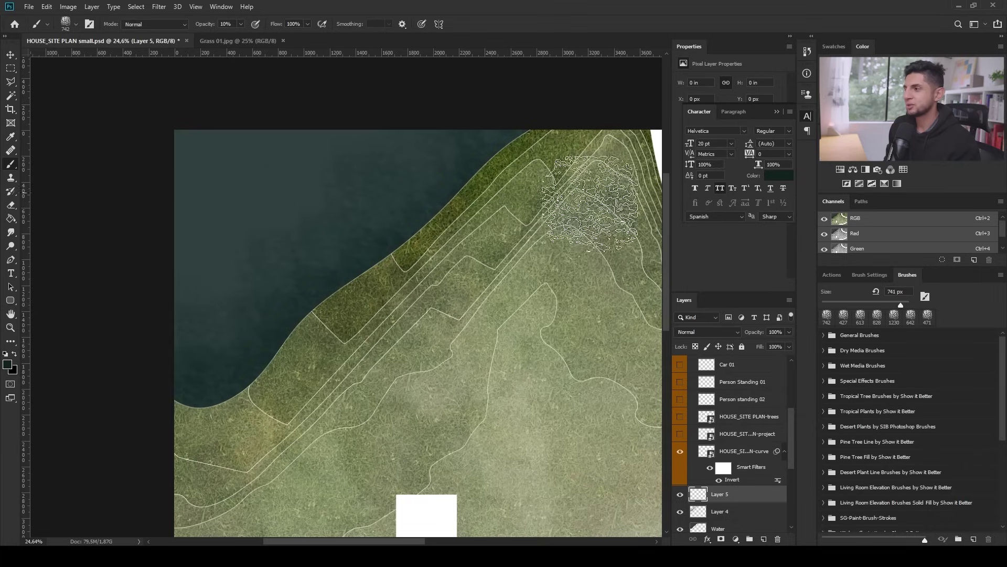
left_click(8, 364)
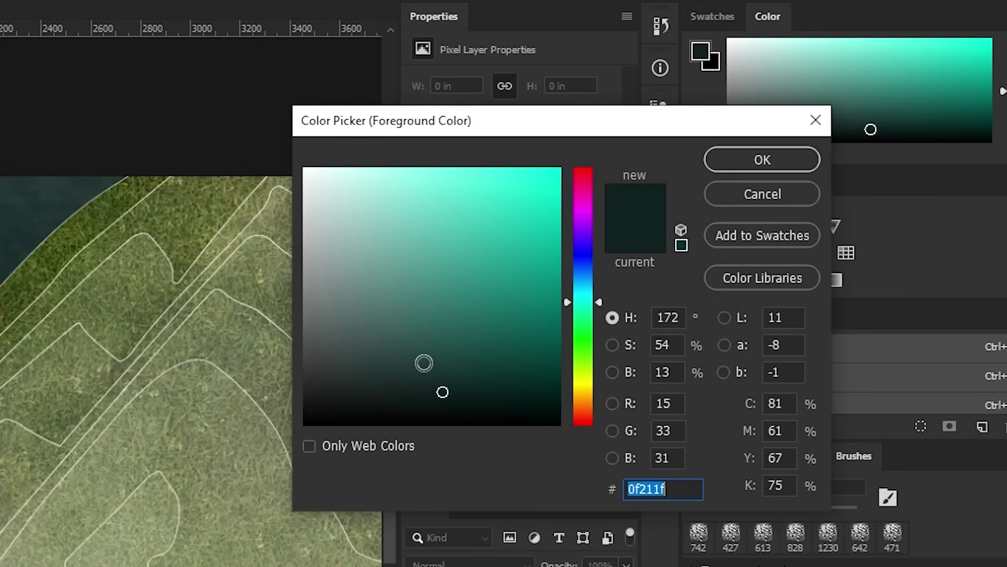
left_click_drag(425, 367, 399, 348)
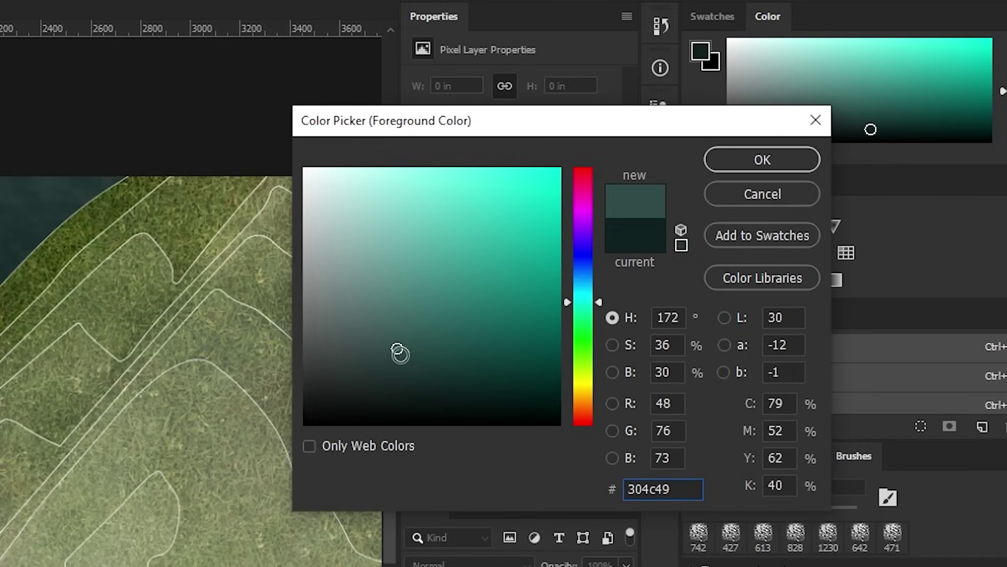
key("Return")
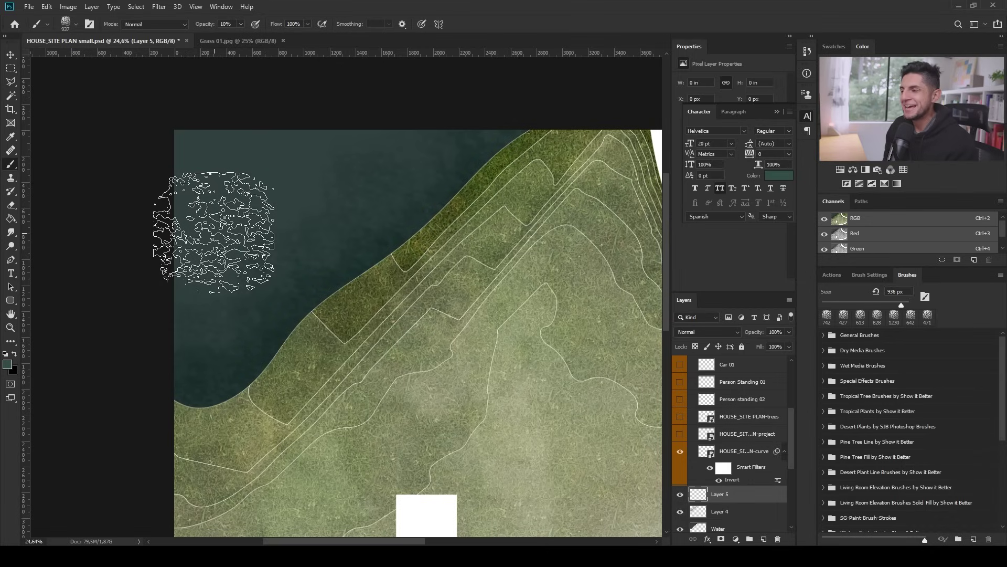
Step: Paint lighter teal sponge texture over the open water away from the shoreline on Layer 5, starting at 10% brush opacity
right_click(214, 232, "alt")
left_click(203, 219)
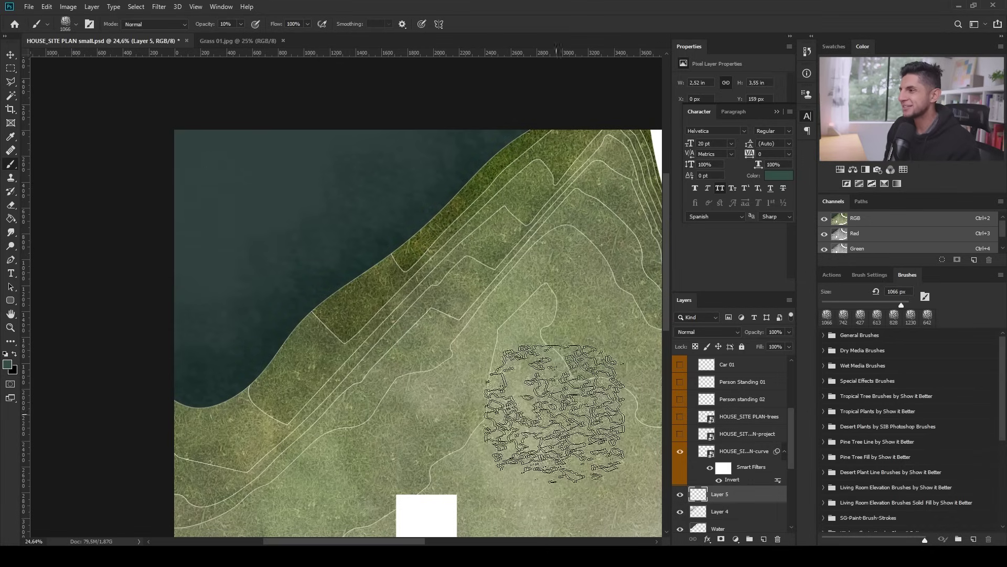
right_click(217, 201, "alt")
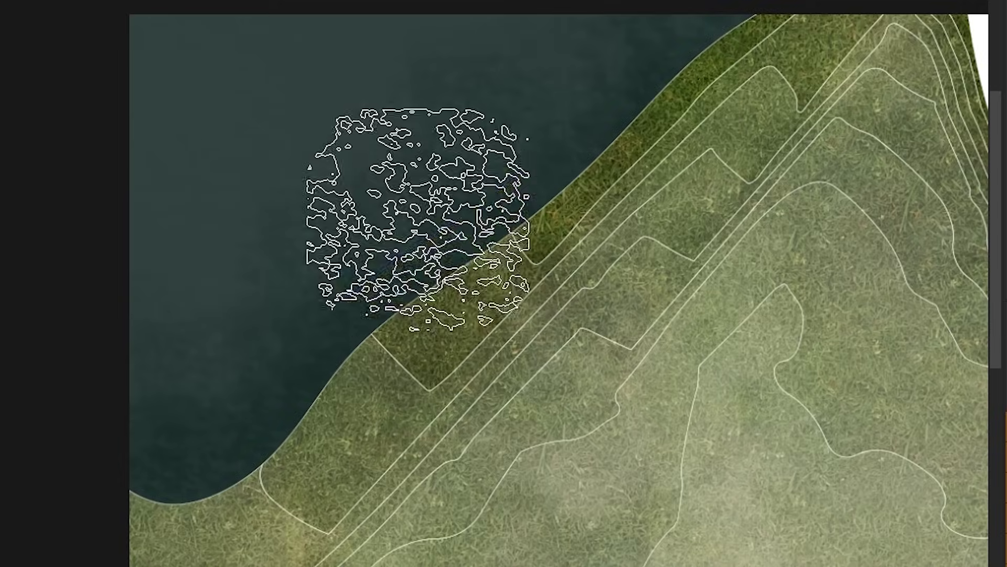
right_click(359, 51, "alt")
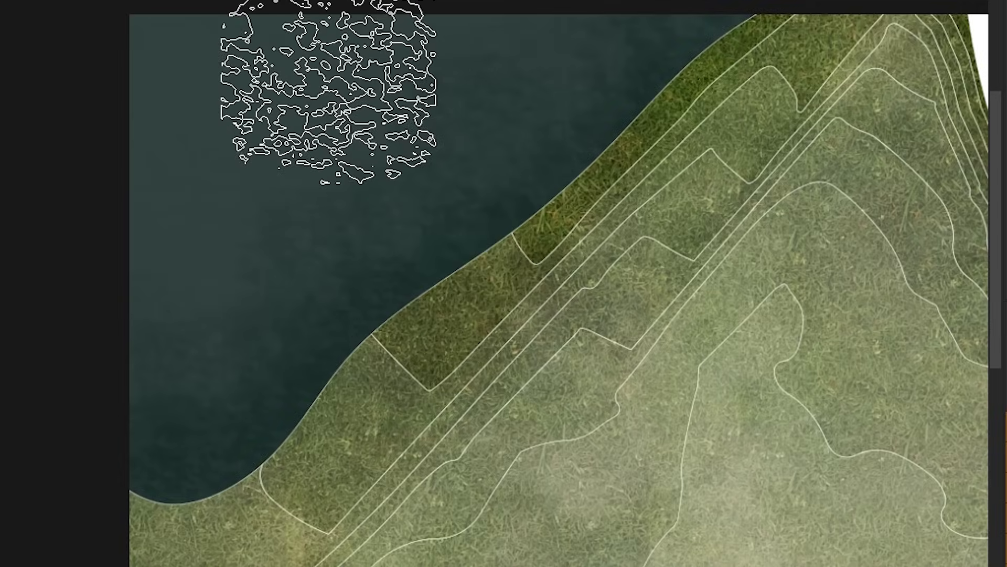
scroll(448, 243, "down", 2)
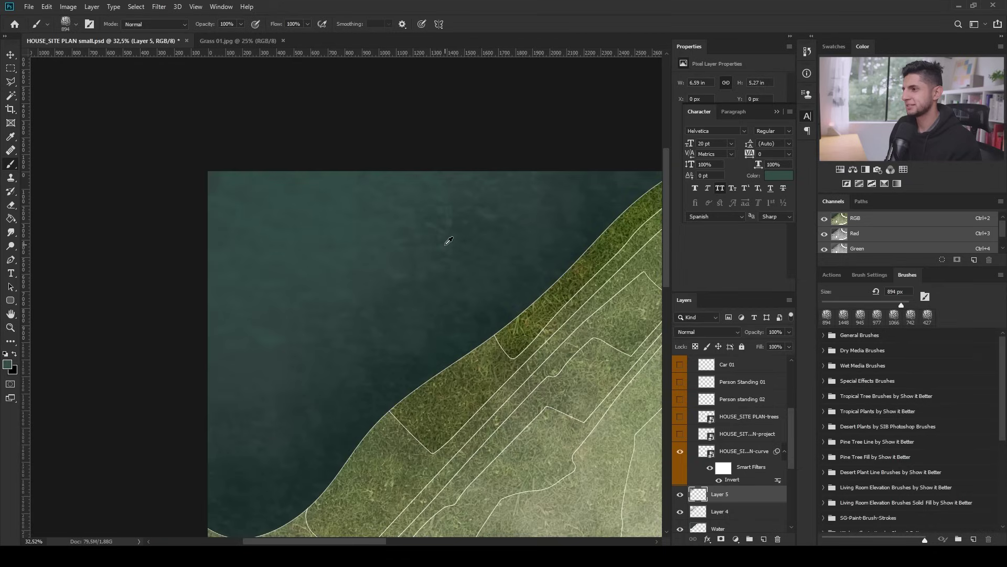
scroll(330, 308, "up", 4)
scroll(404, 315, "down", 4)
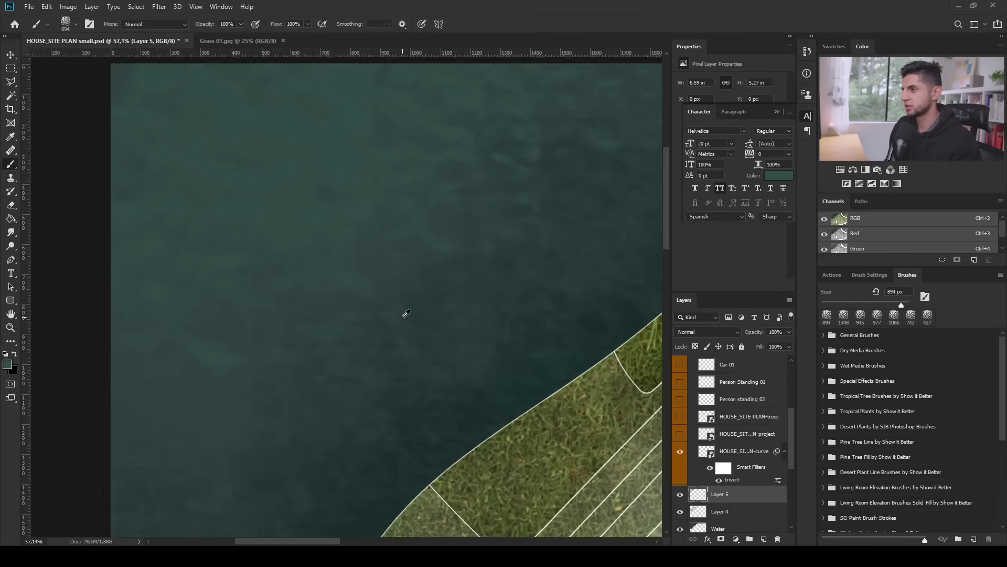
right_click(338, 247, "alt")
left_click(192, 352)
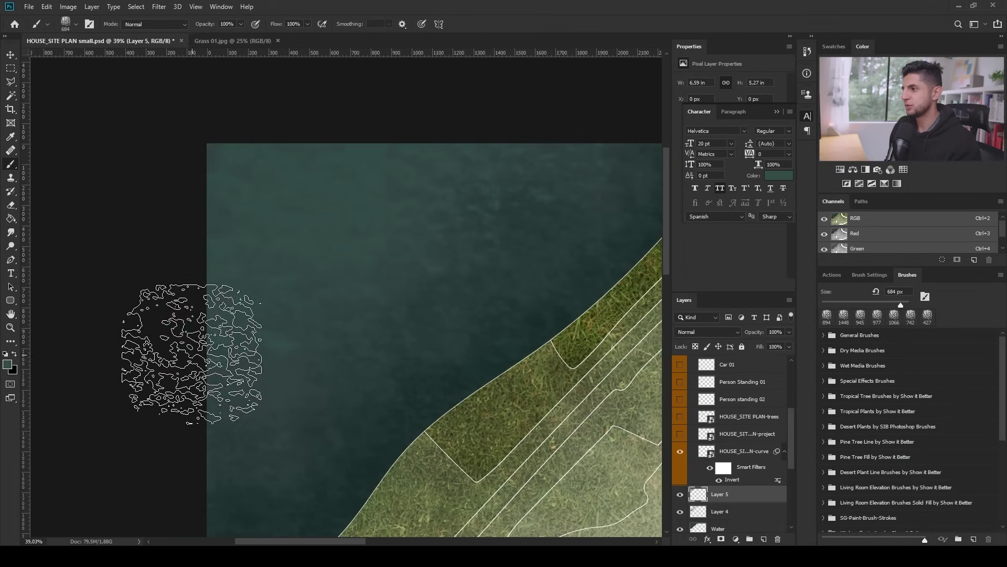
scroll(246, 294, "down", 4)
Step: Examine the painted water texture up close and in full-screen mode, and return to the standard view
key("v")
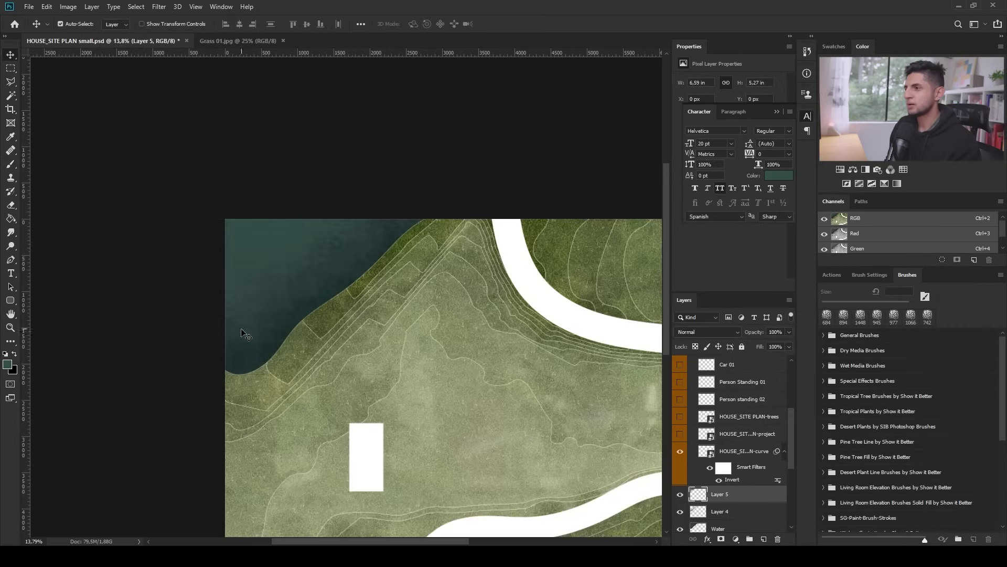
scroll(284, 283, "up", 5)
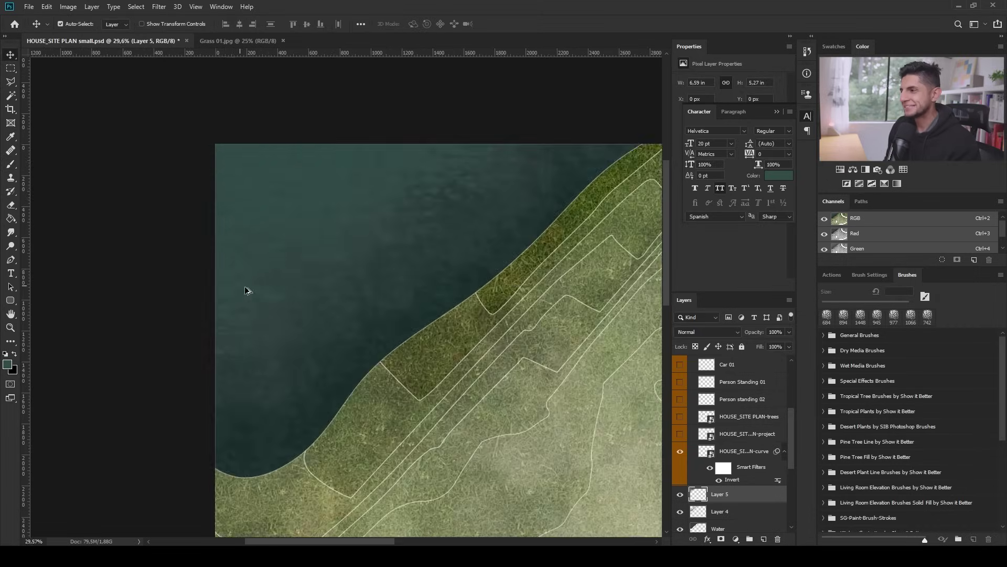
key("f")
key("f")
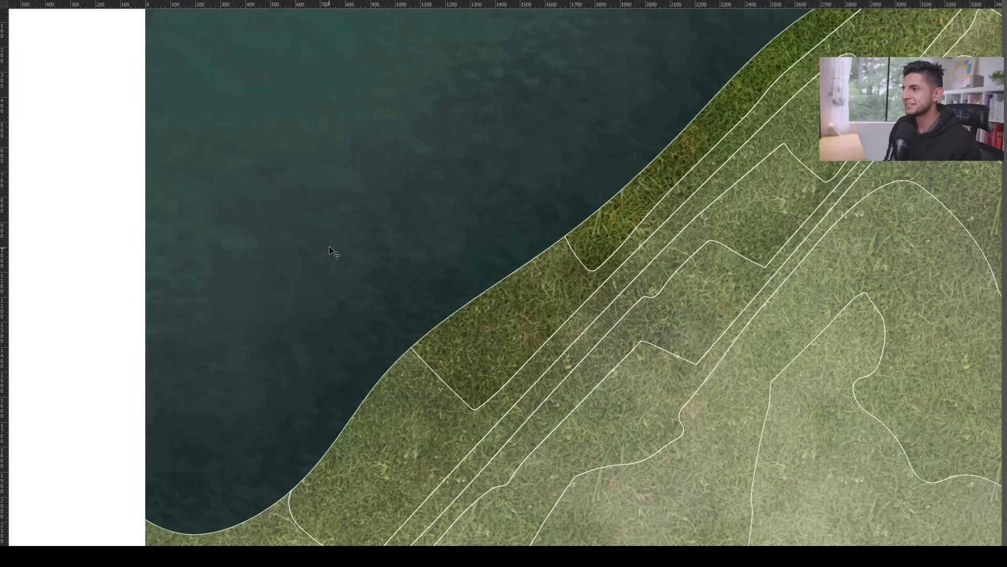
scroll(333, 251, "up", 2)
left_click_drag(382, 270, 337, 396)
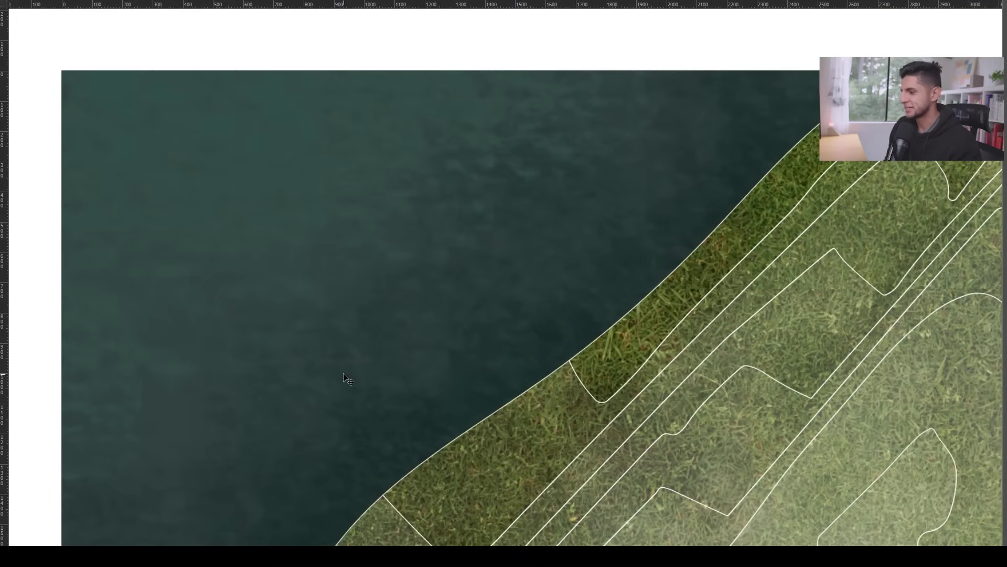
scroll(369, 335, "down", 4)
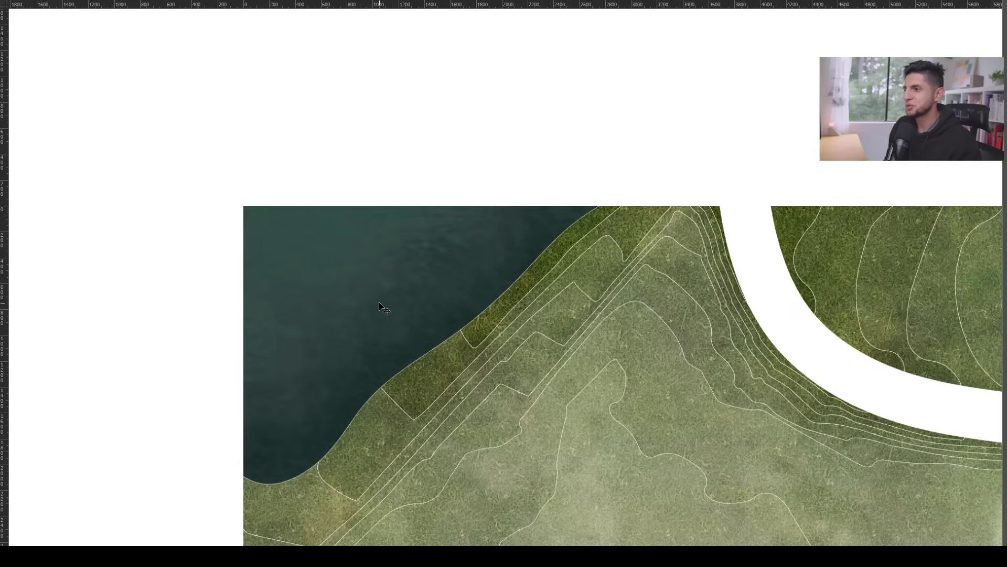
key("f")
scroll(209, 360, "up", 5)
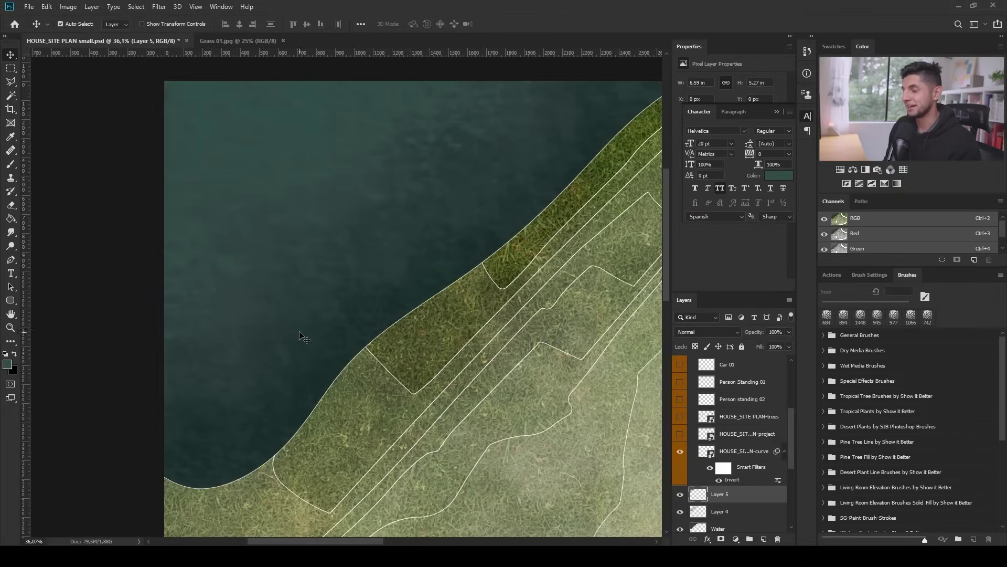
Step: Compare the water with and without Layer 5 and check the current foreground color in the Color Picker
left_click(681, 495)
left_click(681, 496)
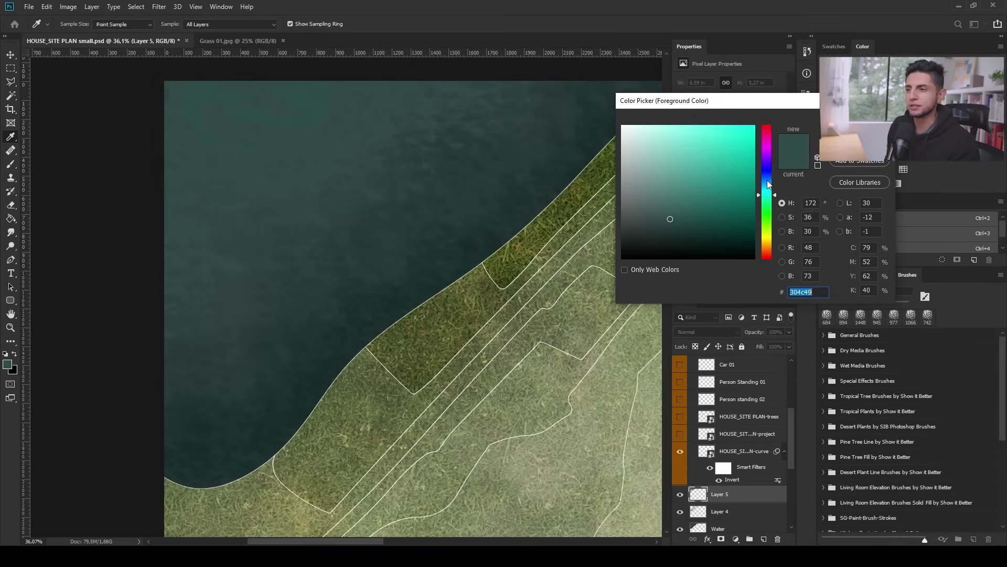
left_click(858, 118)
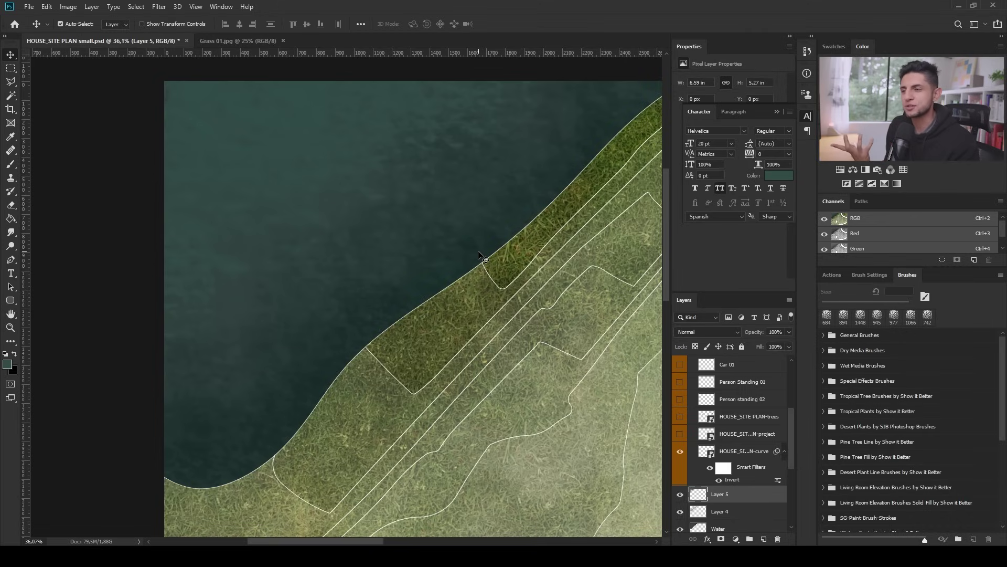
Step: Add a new layer above Layer 5 and choose the 46-pixel spatter brush
scroll(375, 244, "down", 3)
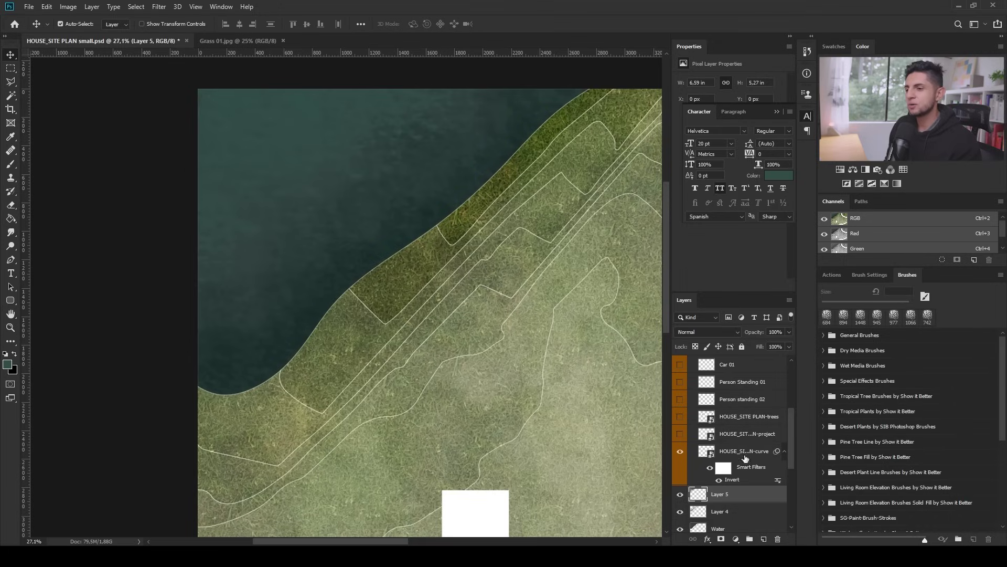
left_click(762, 538)
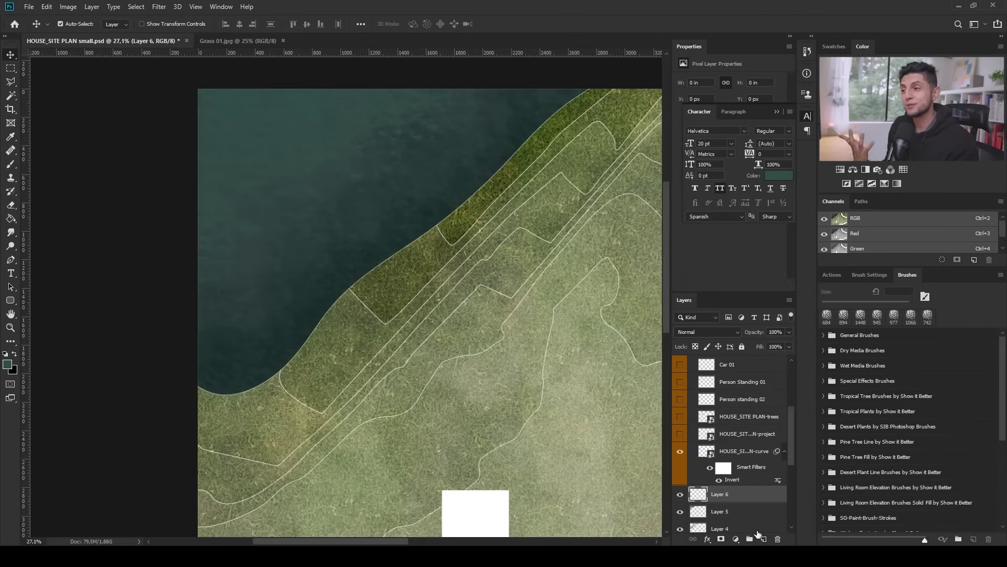
key("b")
right_click(334, 215)
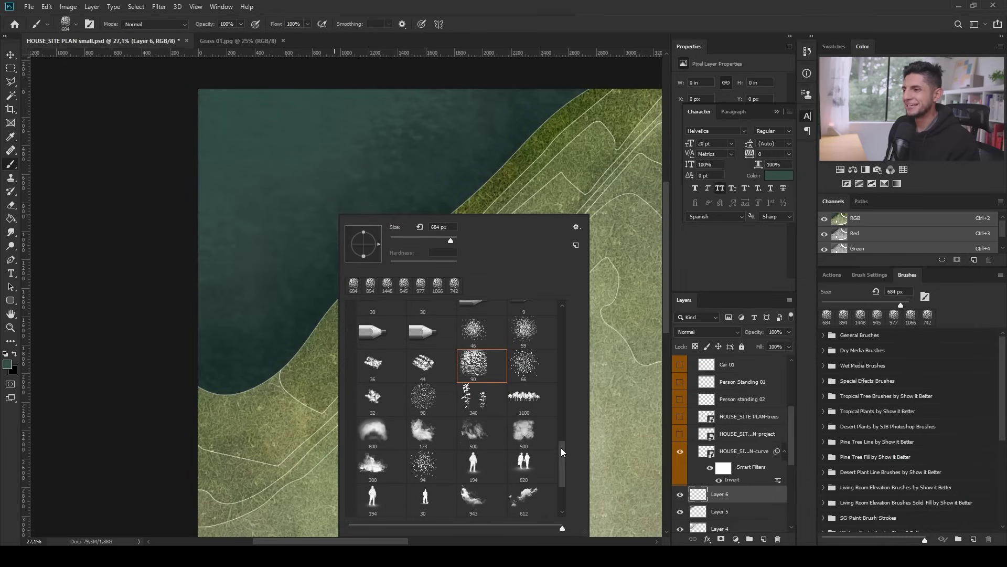
scroll(548, 446, "up", 1)
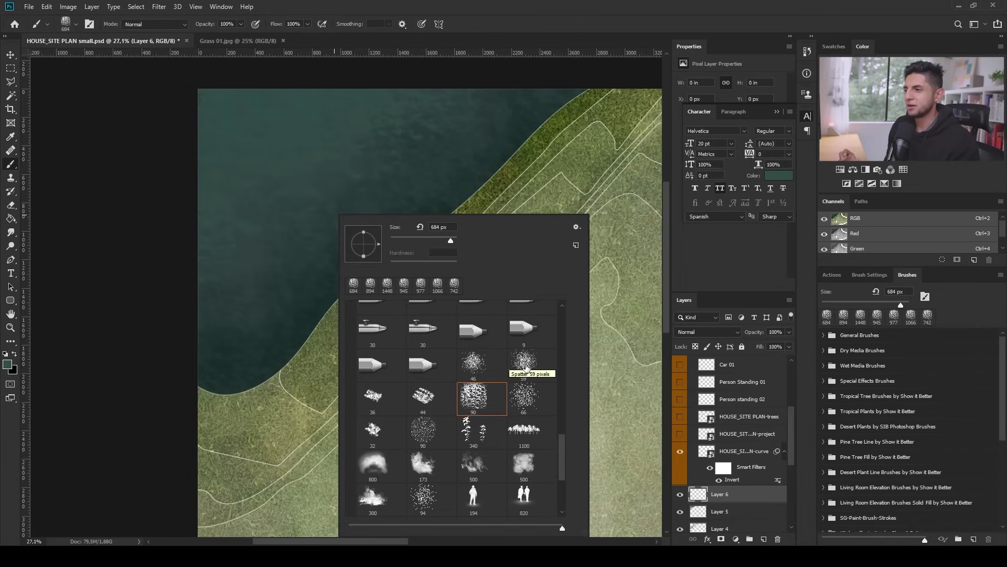
left_click(476, 362)
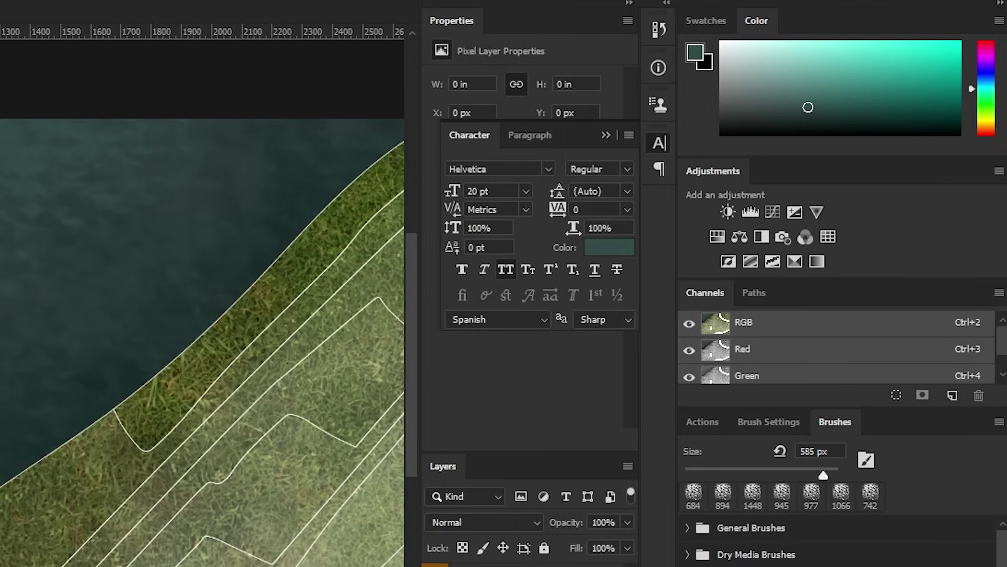
Step: Set the foreground color to a very pale mint and dab fine speckles over the water near the plan's upper-left corner on Layer 6
left_click(695, 52)
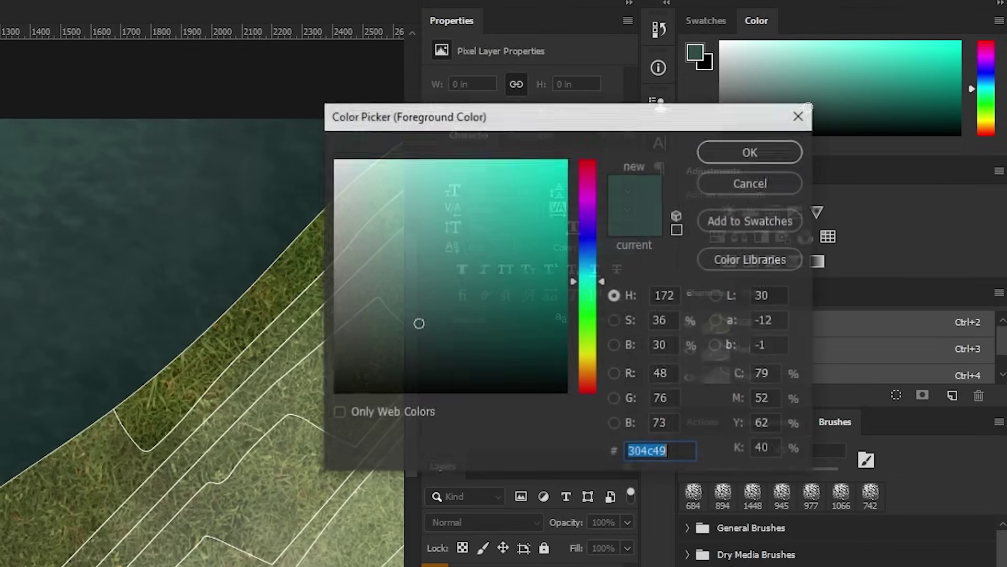
left_click_drag(378, 183, 366, 166)
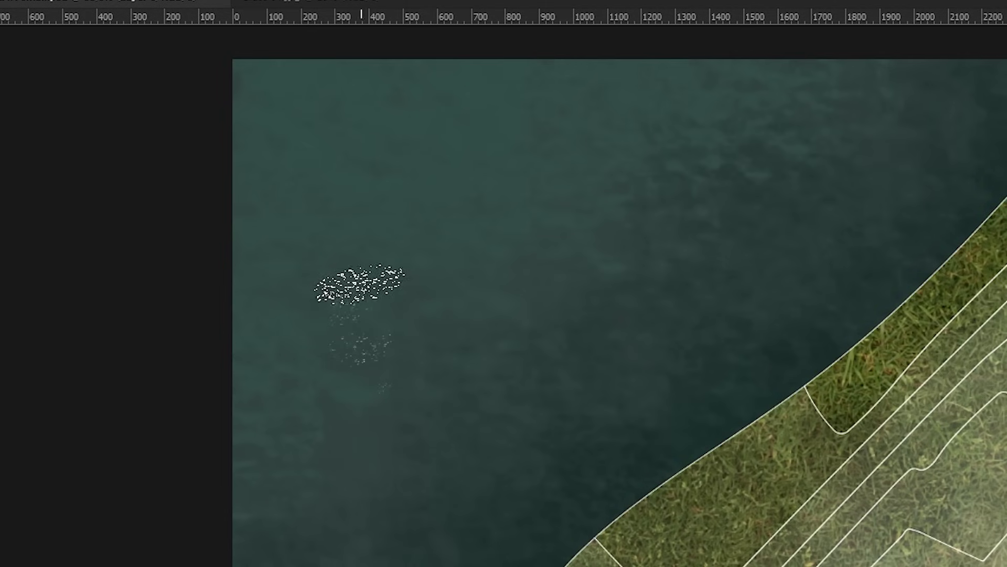
left_click(308, 166)
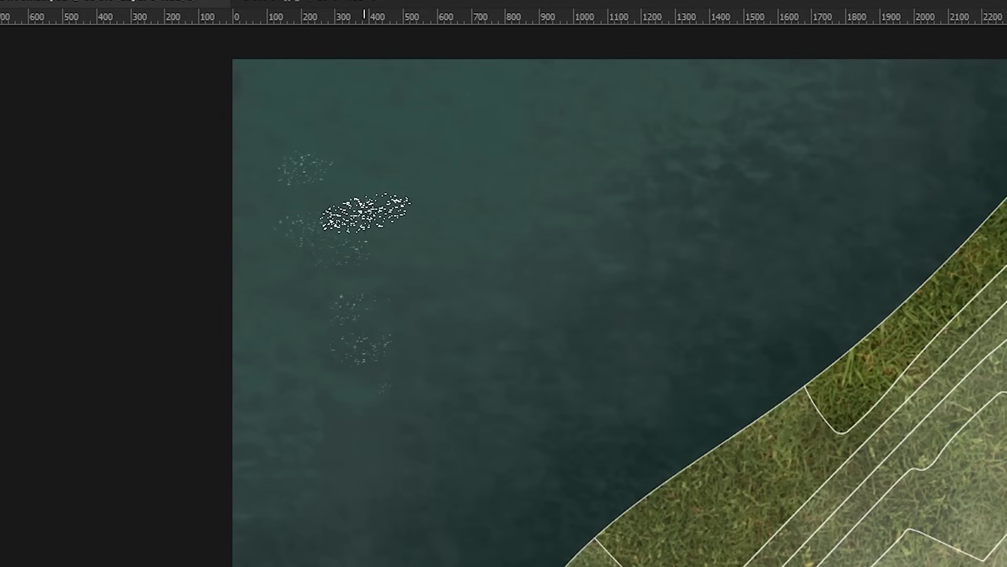
left_click(366, 213)
left_click(376, 159)
scroll(317, 250, "down", 3)
scroll(243, 138, "up", 3)
right_click(242, 139, "alt")
left_click(210, 113)
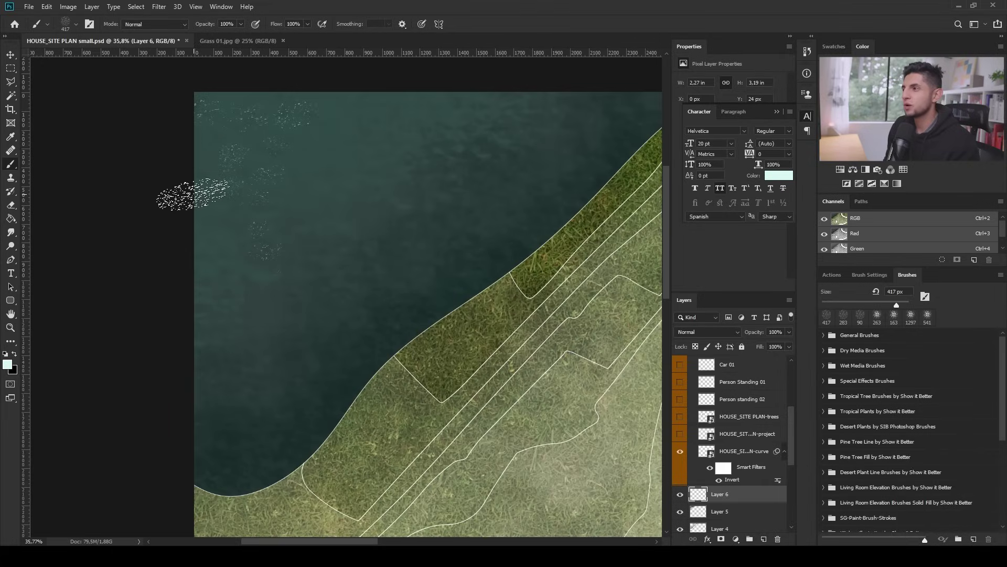
Step: Spread pale speckles across the rest of the water on Layer 6, varying the spatter brush size between about 300 and 520 px
left_click(192, 195)
left_click(196, 159)
mouse_move(206, 246)
left_mouse_down()
mouse_move(199, 214)
mouse_move(208, 269)
mouse_move(234, 275)
mouse_move(226, 225)
mouse_move(217, 280)
mouse_move(225, 320)
left_mouse_up()
right_click(323, 249)
right_click(294, 243, "alt")
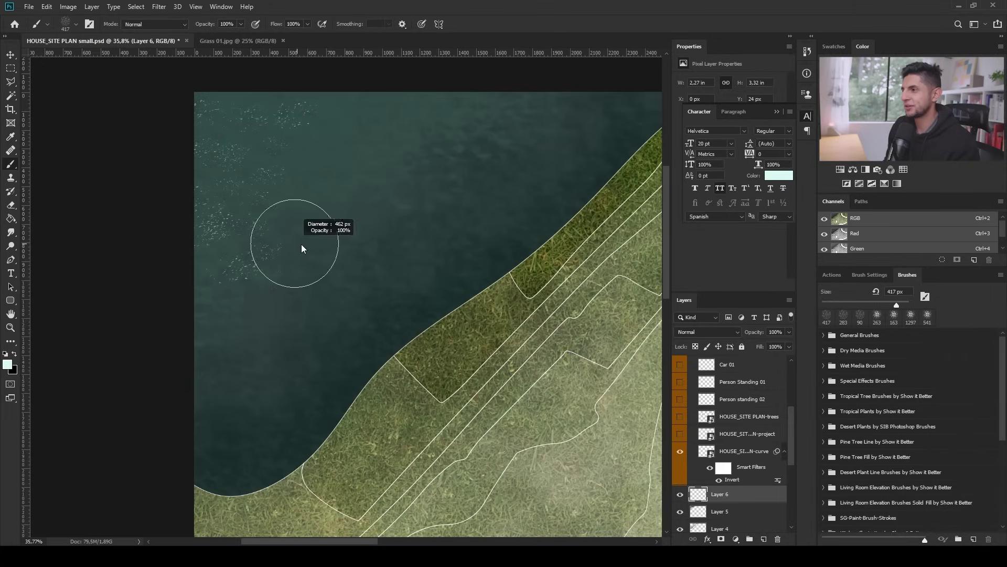
left_click(315, 222)
right_click(299, 225, "alt")
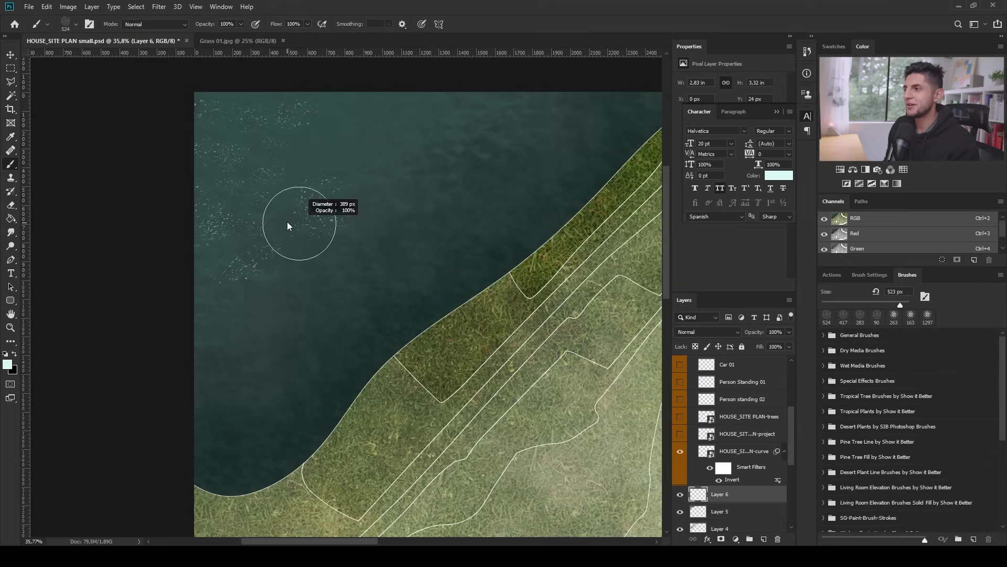
left_click(317, 208)
right_click(334, 160, "alt")
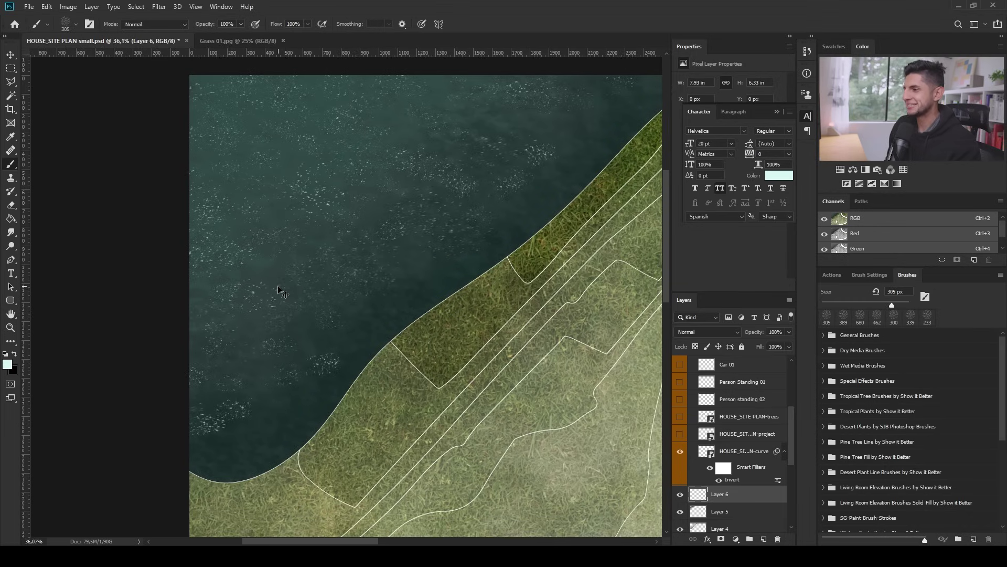
Step: Enlarge the spatter brush to 426 px and add more pale speckles to the open water
scroll(255, 291, "down", 5)
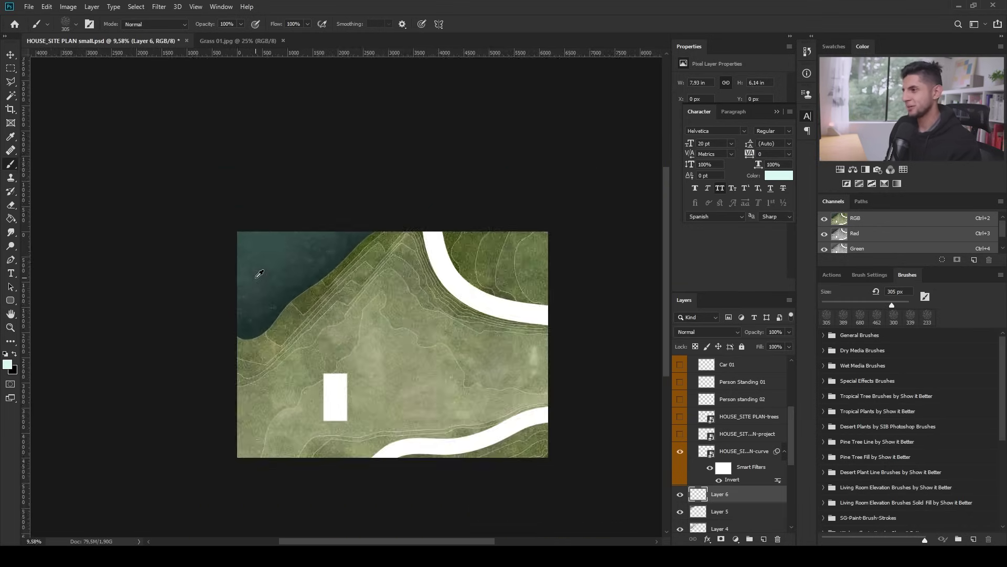
scroll(255, 286, "up", 3)
right_click(258, 230, "alt")
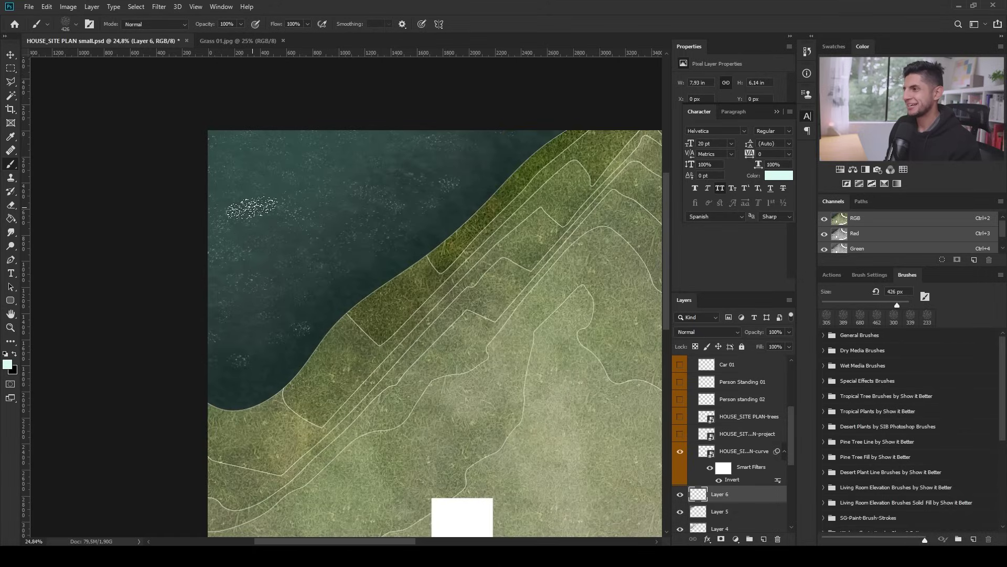
left_click(265, 194)
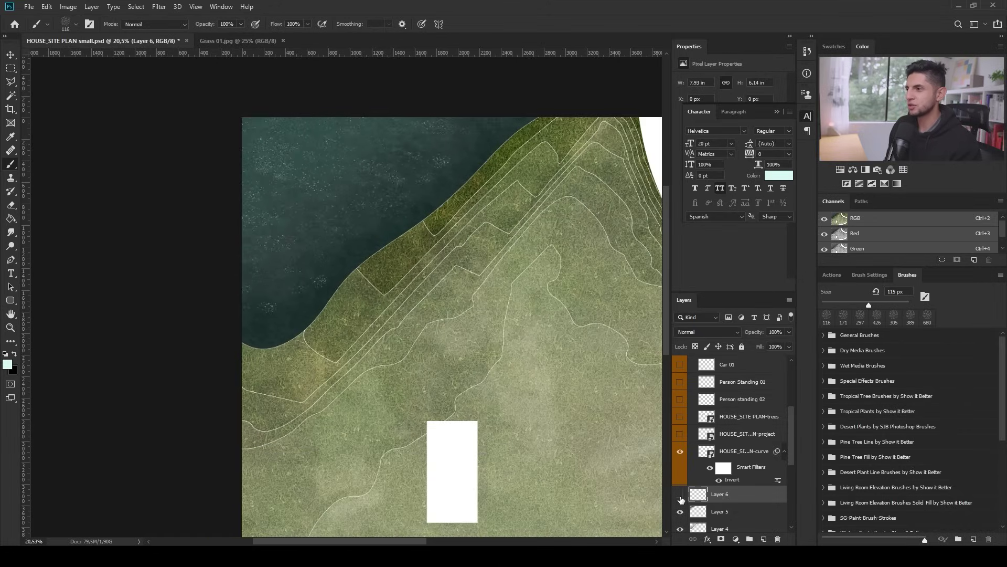
Step: Compare the water with and without Layer 6 and examine the speckles up close
left_click(681, 496)
left_click(680, 495)
scroll(386, 297, "up", 6)
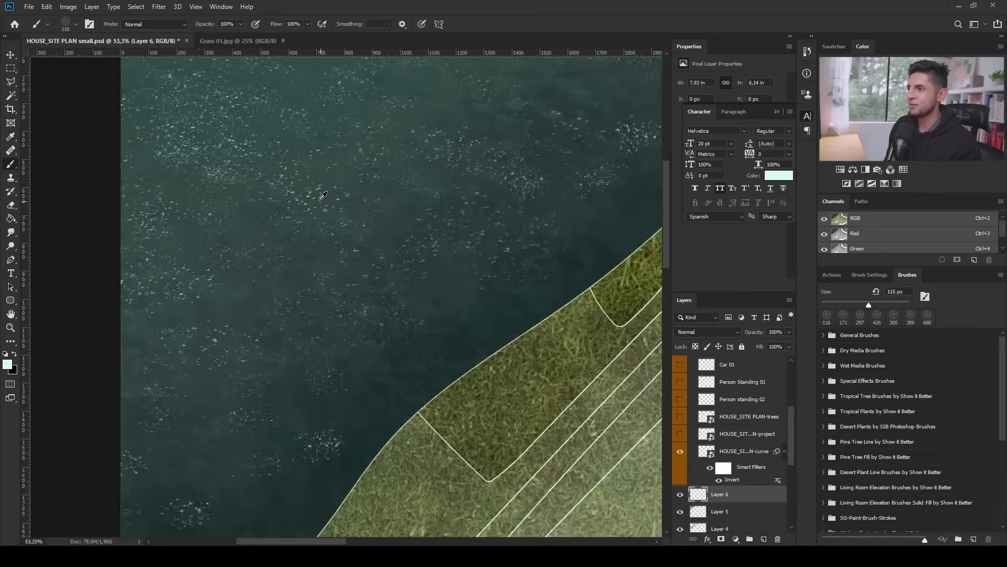
scroll(311, 224, "down", 2)
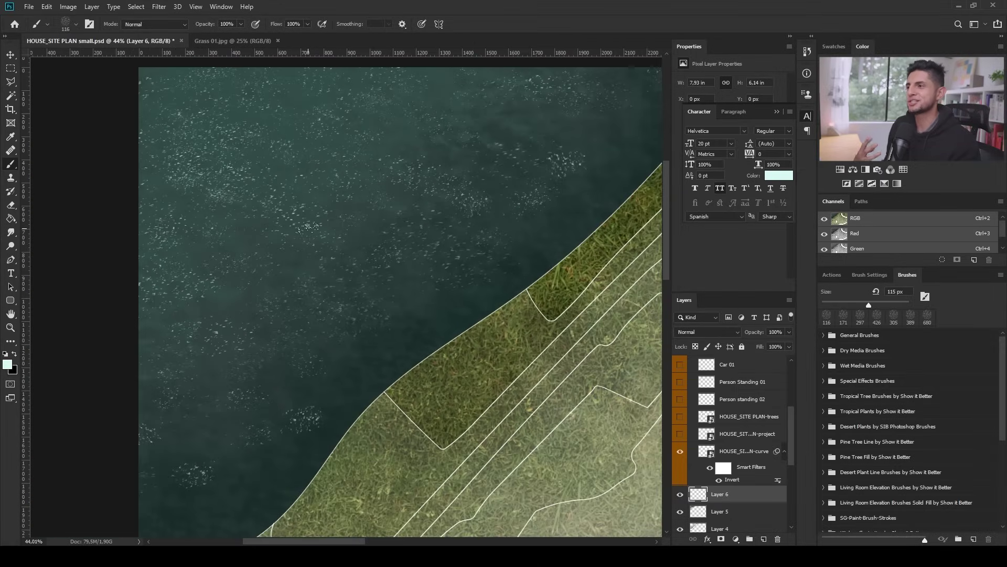
scroll(263, 341, "down", 6)
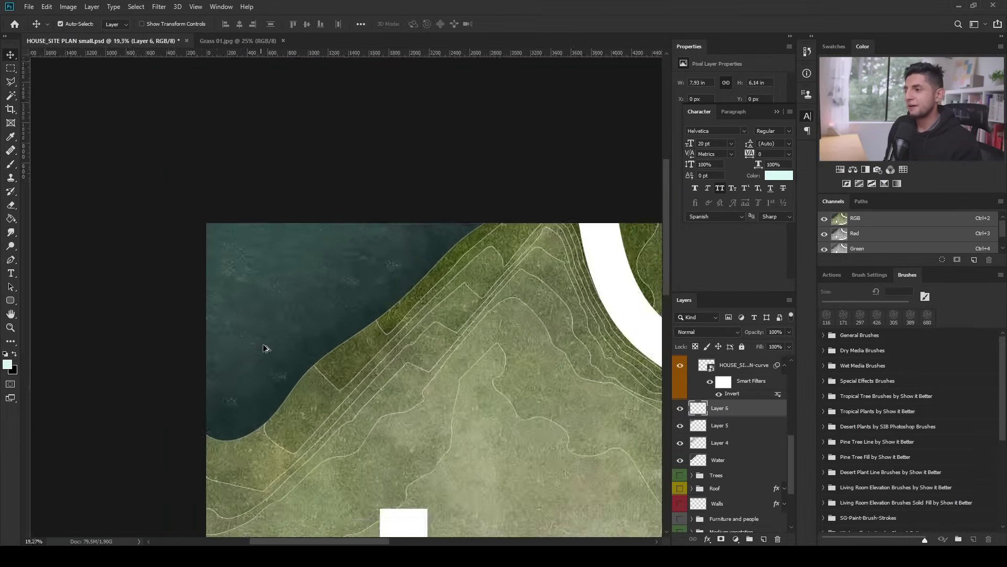
Step: Show the Final adjustments group with the yacht and hide its Frame layer
scroll(264, 333, "up", 6)
scroll(707, 439, "up", 5)
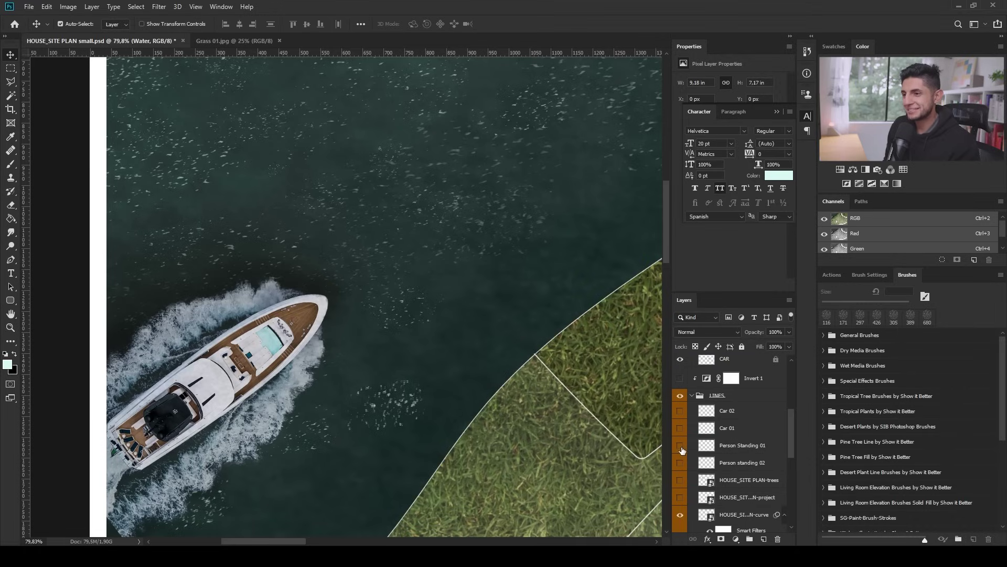
scroll(682, 449, "up", 4)
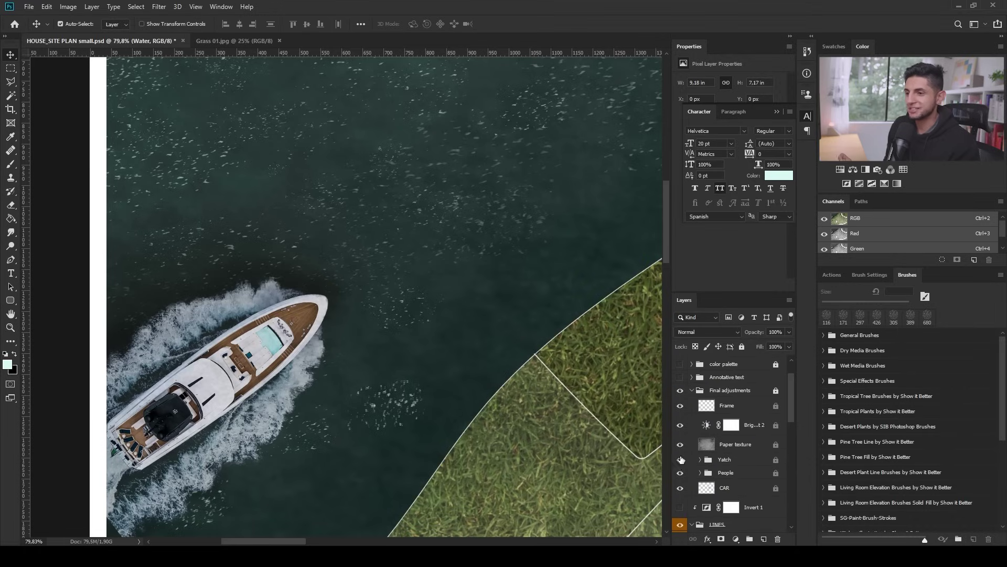
left_click(680, 405)
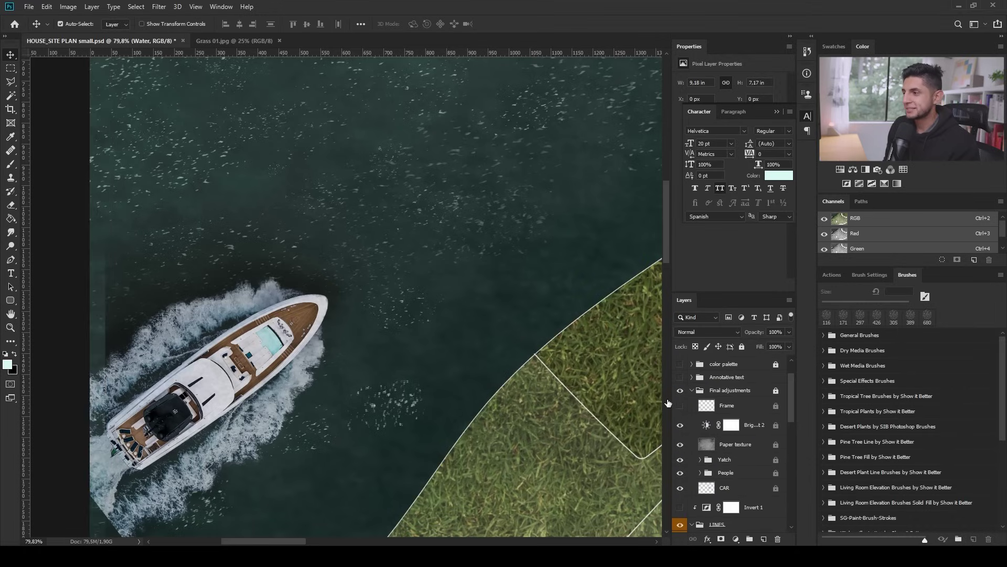
scroll(282, 404, "down", 3)
scroll(282, 404, "up", 2)
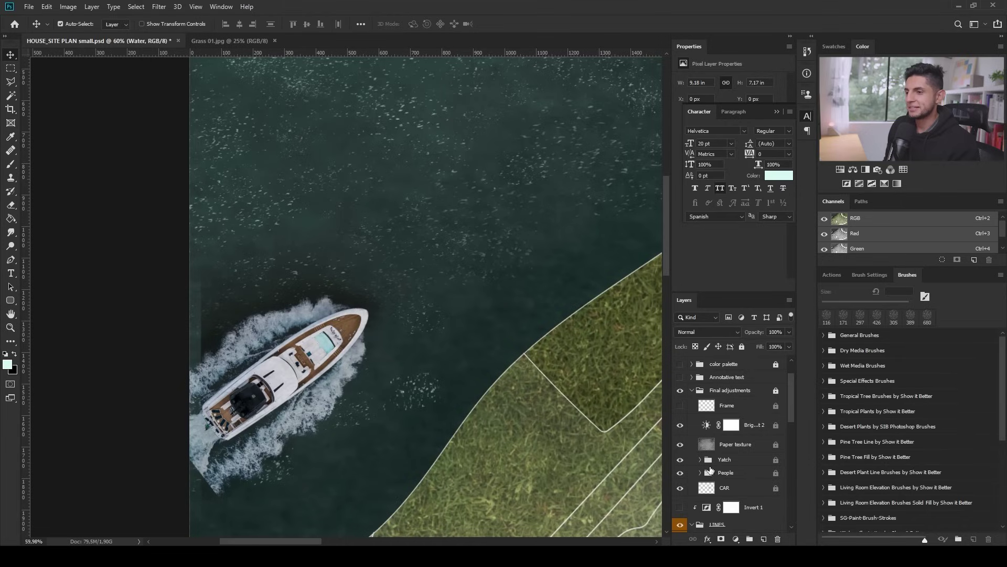
Step: Compare the water with and without the Yatch group
left_click(680, 460)
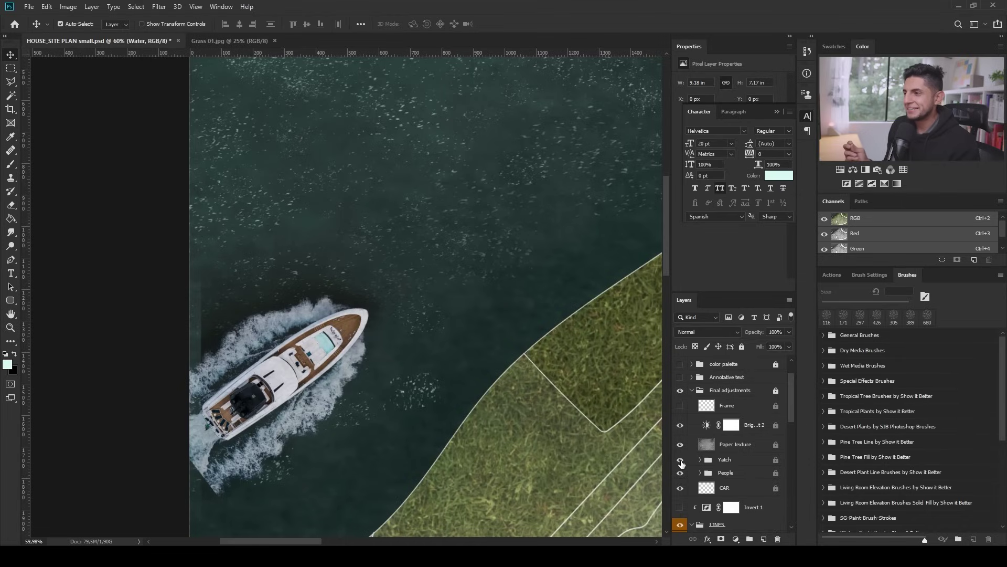
left_click(681, 460)
left_click(680, 460)
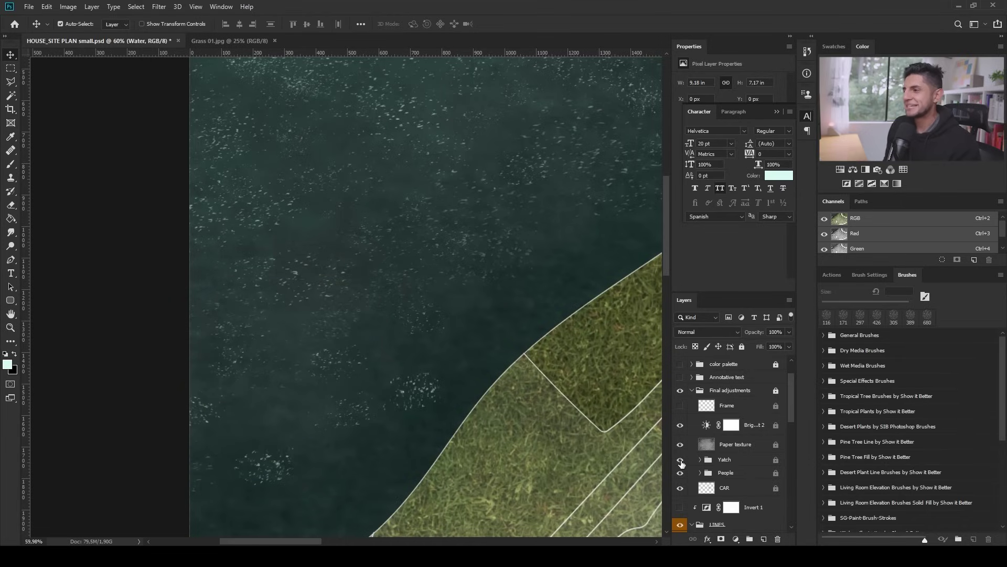
Step: Collect the water layers into a group and make that group, Trees and Roof visible
scroll(368, 336, "down", 2)
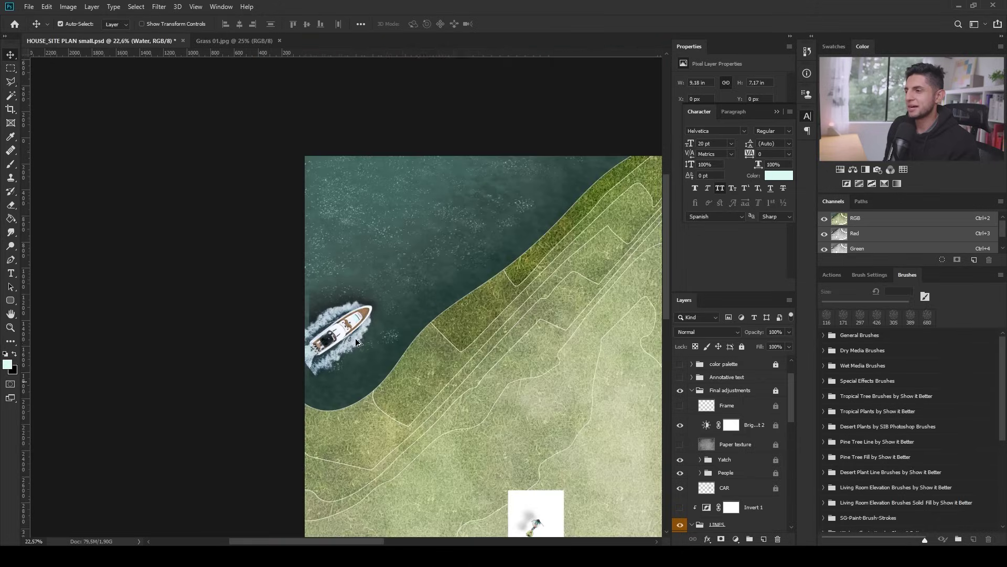
scroll(362, 367, "up", 3)
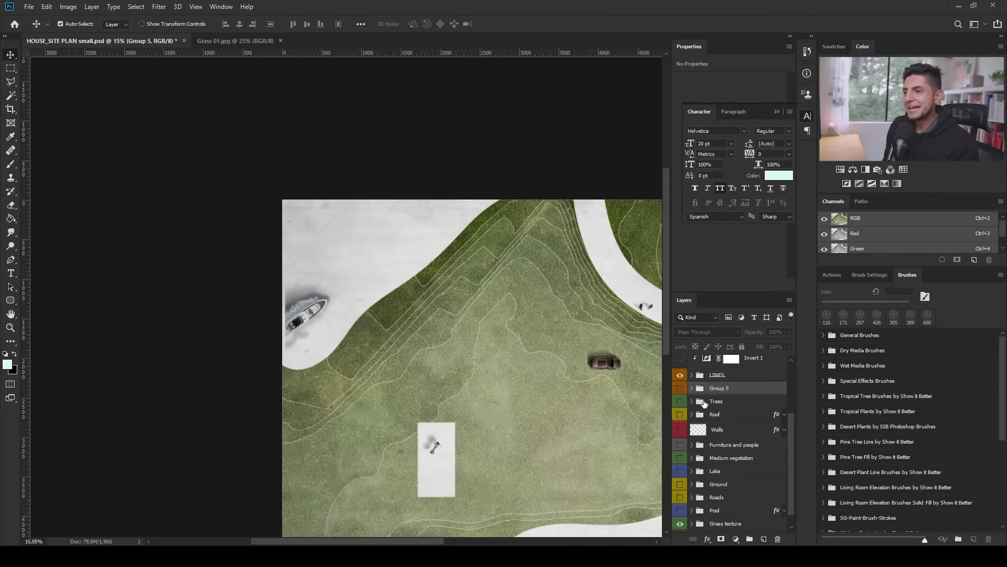
scroll(696, 393, "up", 1)
left_click_drag(680, 410, 680, 437)
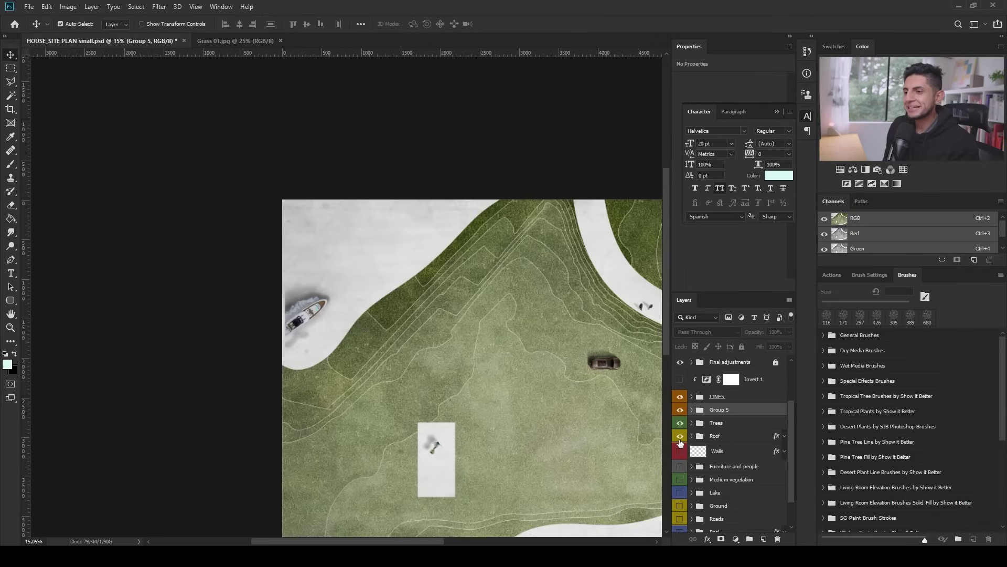
Step: Make the Pool, Roads, Lake, Ground, Medium vegetation, Furniture and people, and Walls layers visible
scroll(687, 442, "down", 1)
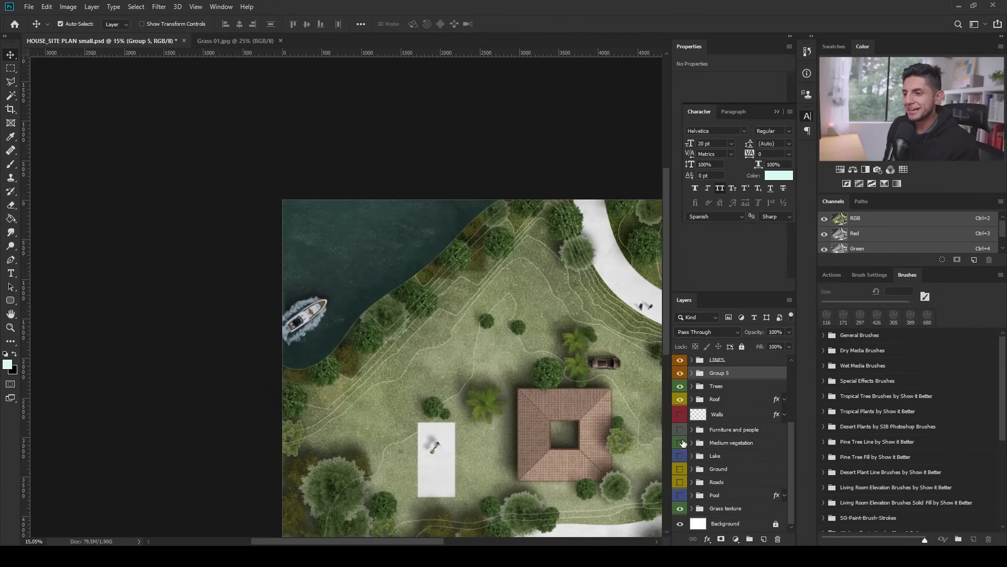
left_click(680, 456)
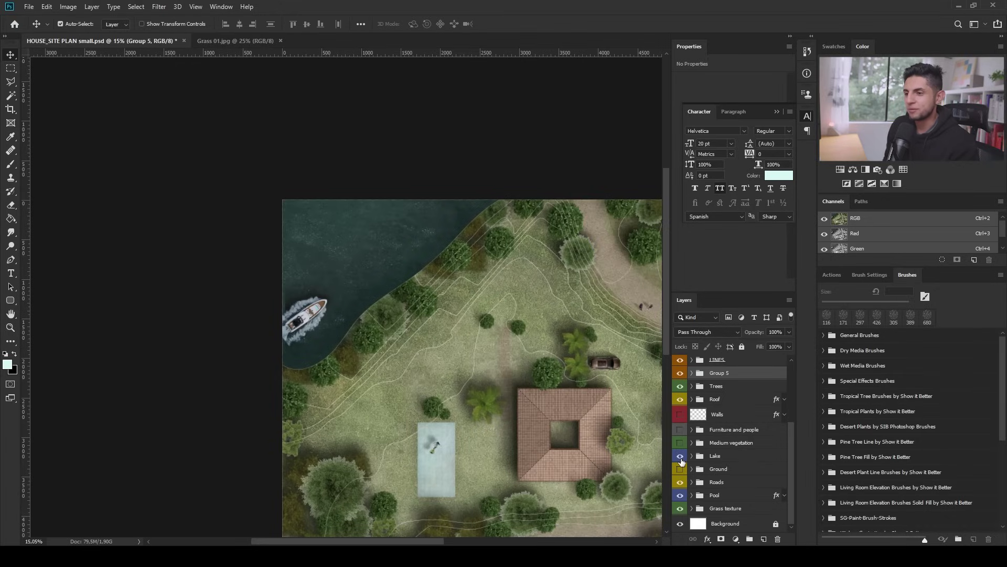
left_click(680, 470)
left_click(680, 429)
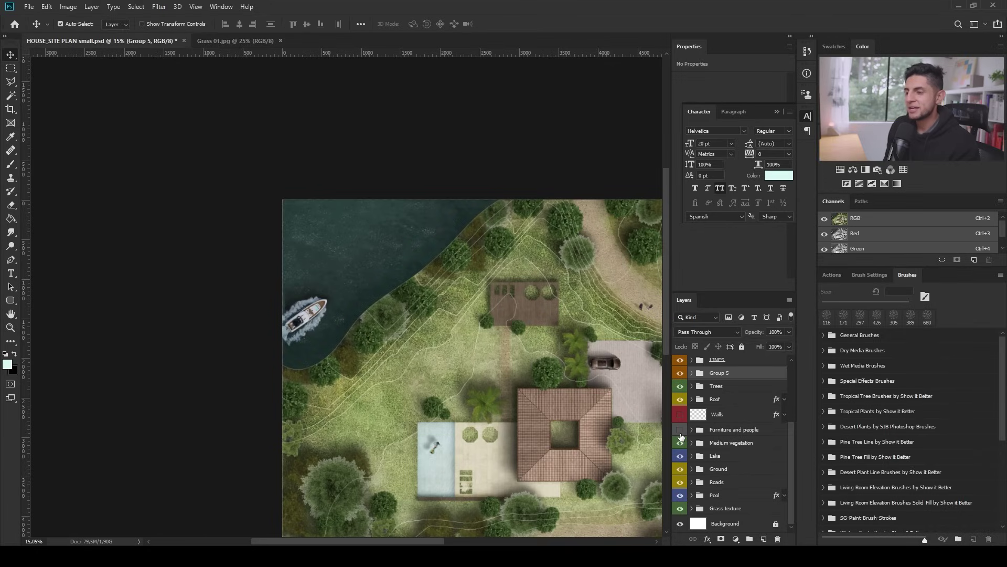
left_click(680, 415)
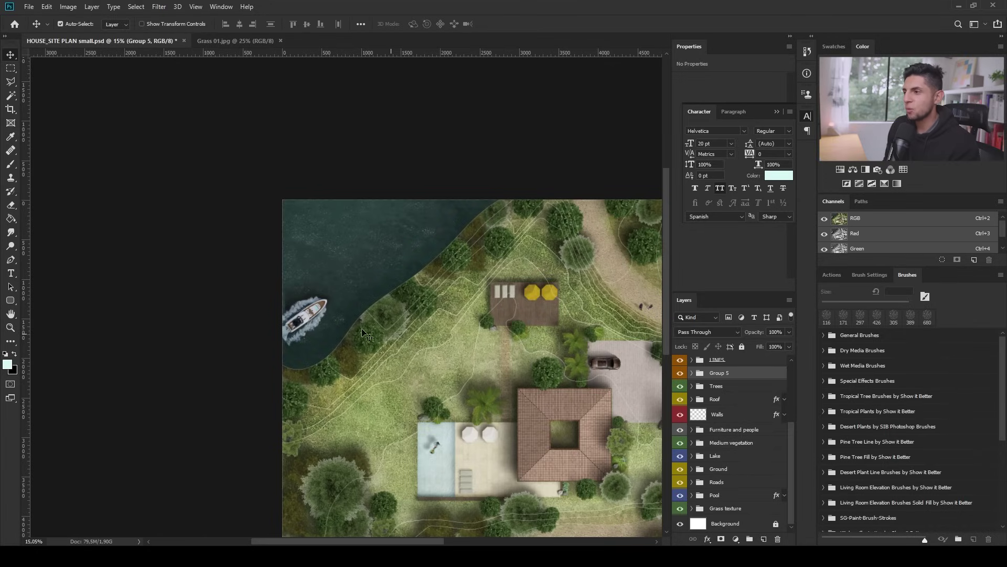
Step: Show the Annotative text group over the whole plan and select Layer 4 in the water group
key("ctrl+minus")
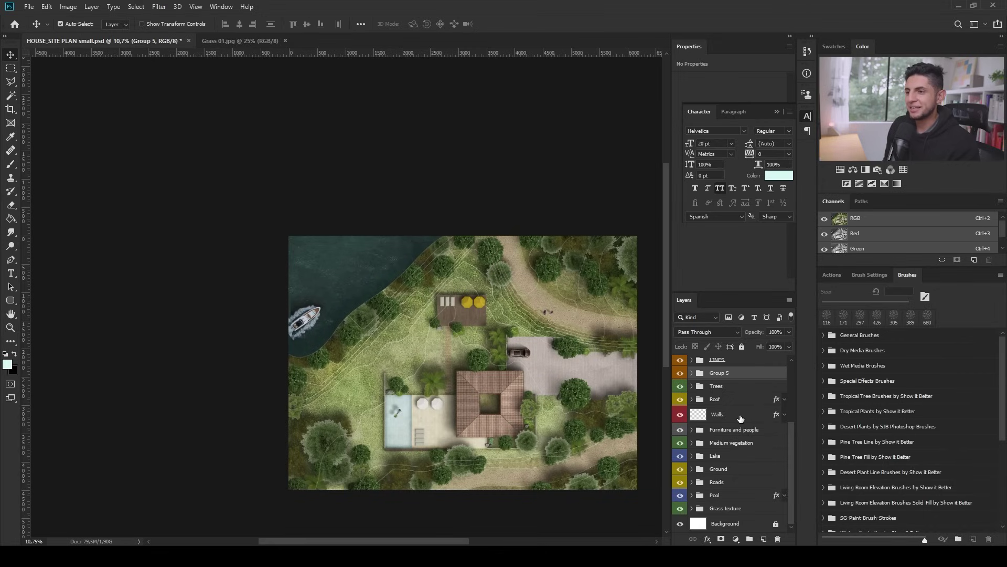
scroll(741, 419, "up", 4)
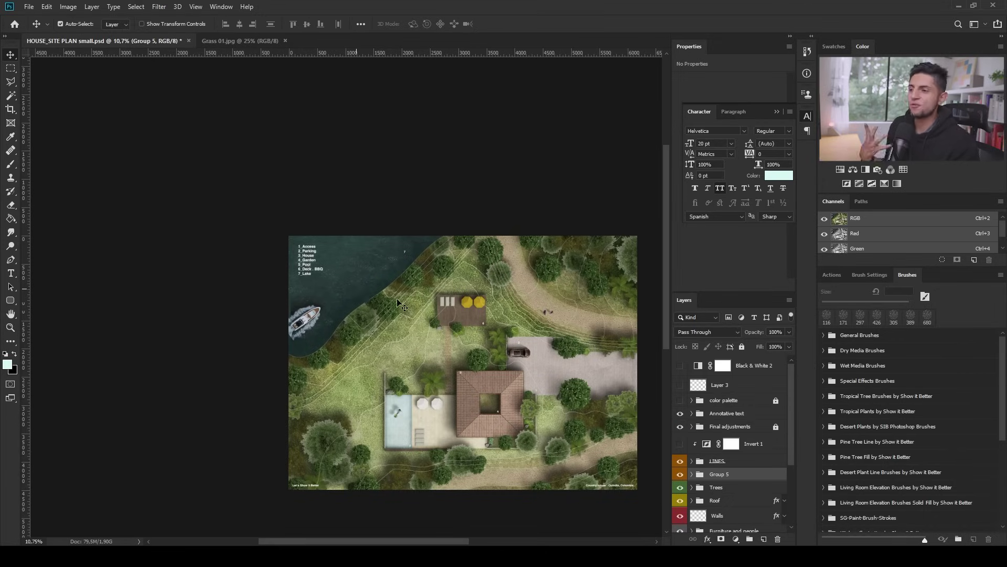
scroll(398, 303, "up", 2)
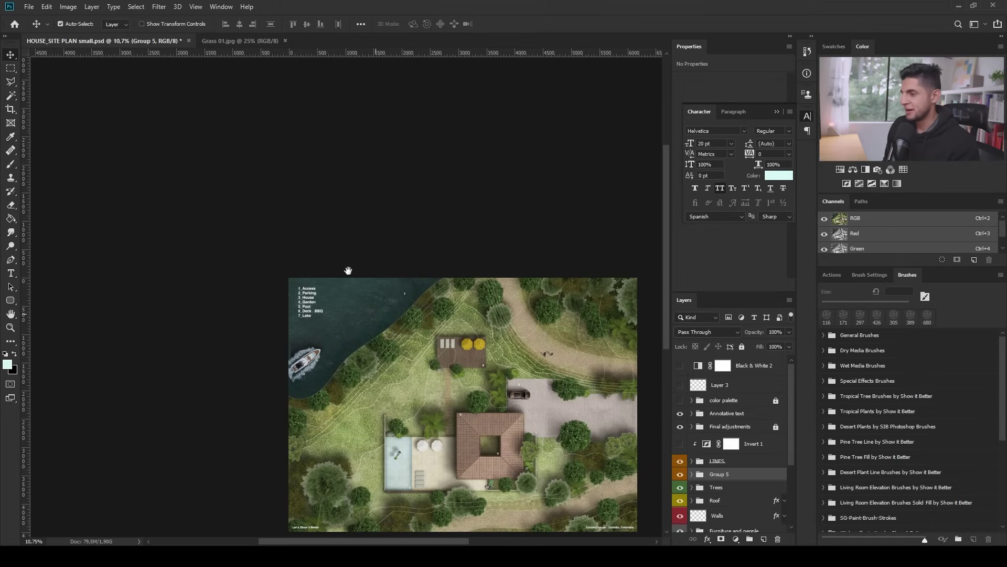
left_click(362, 283)
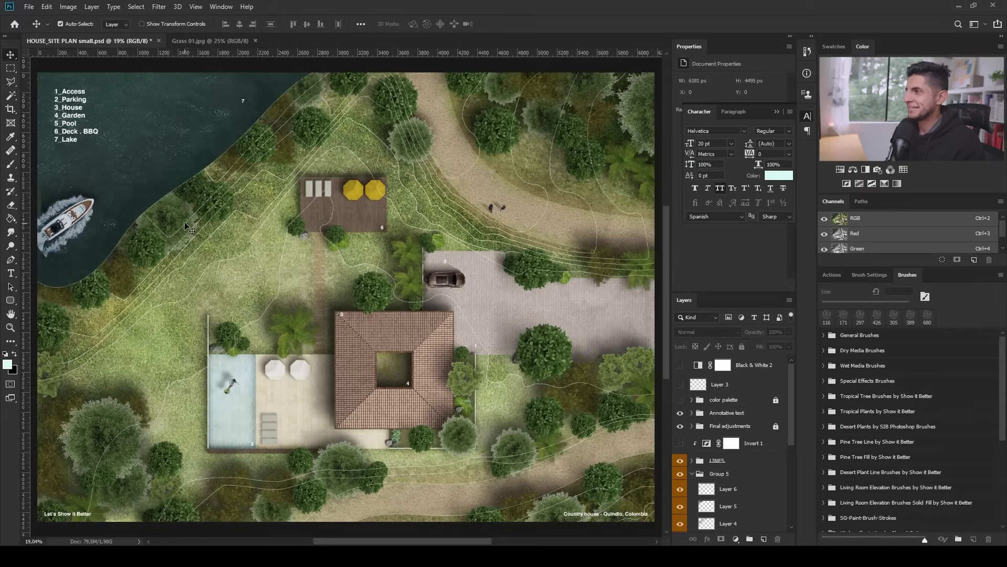
Step: Examine the whole plan and its lake and deck areas in full-screen mode with the rulers hidden, and return to the standard screen mode
key("f")
key("f")
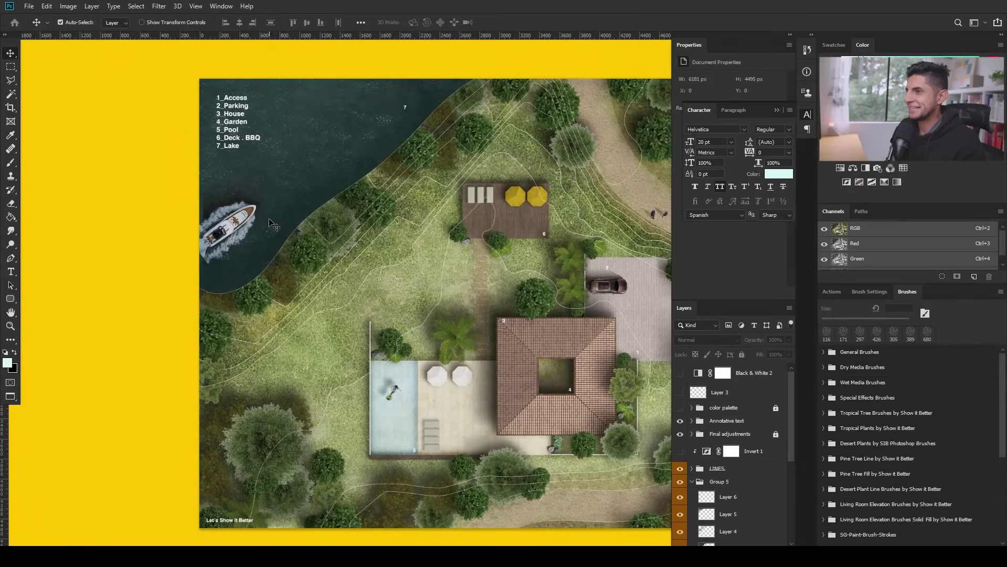
key("ctrl+r")
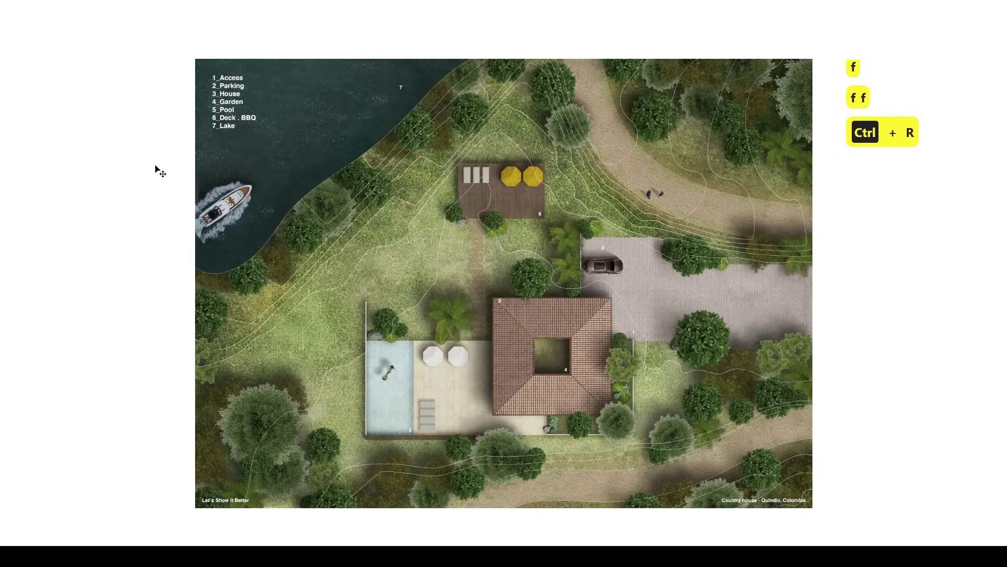
scroll(452, 318, "up", 5)
scroll(314, 307, "down", 3)
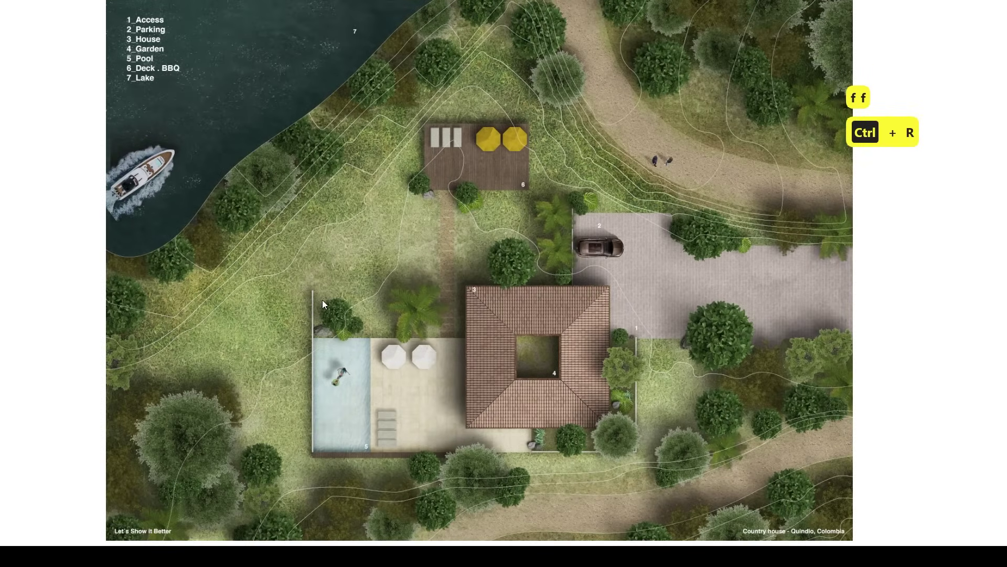
scroll(323, 141, "up", 2)
left_click_drag(341, 173, 340, 282)
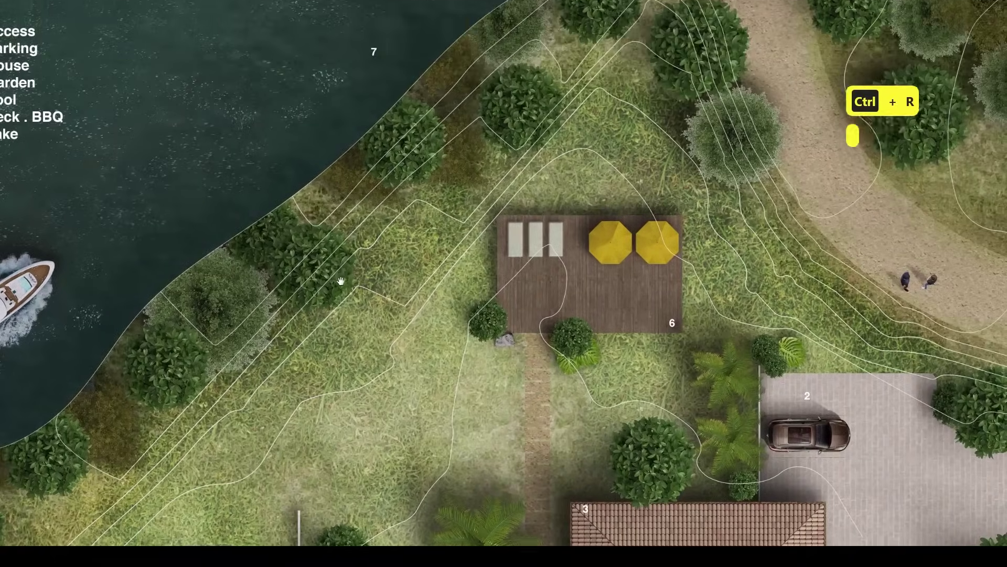
scroll(341, 282, "down", 2)
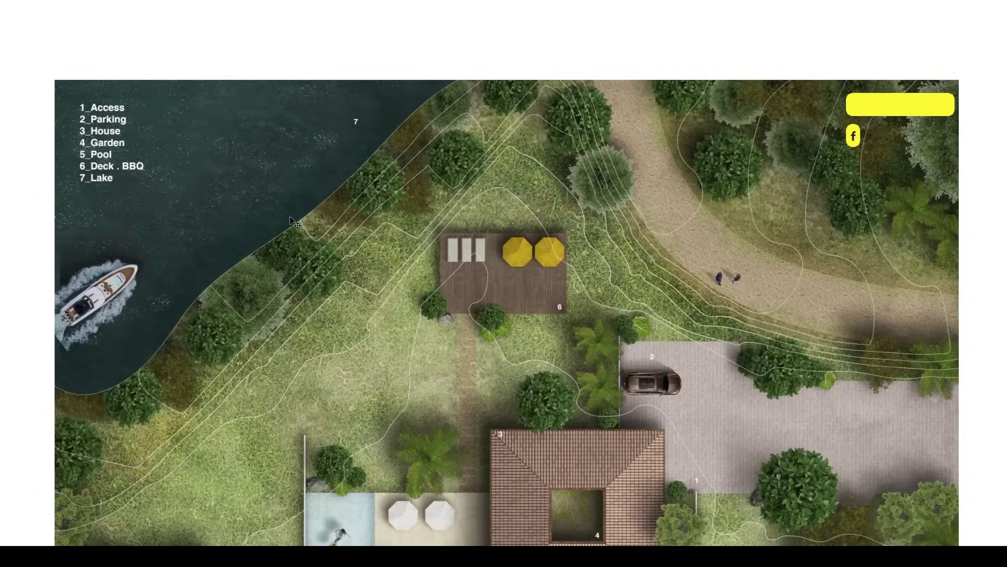
key("f")
scroll(478, 255, "down", 3)
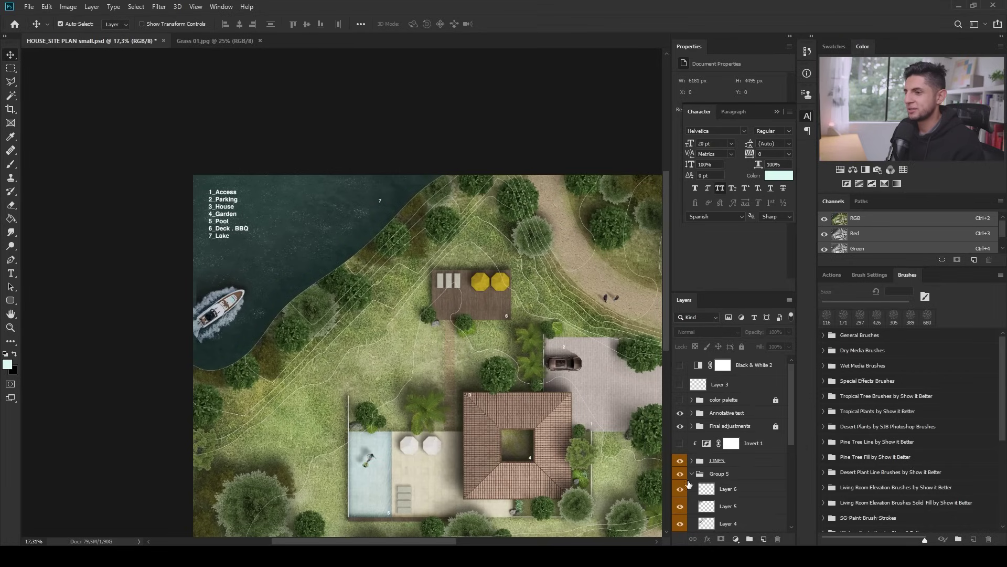
Step: Hide and collapse Group 5, and check the lake, the grass around the deck and the whole plan without it
left_click(683, 473)
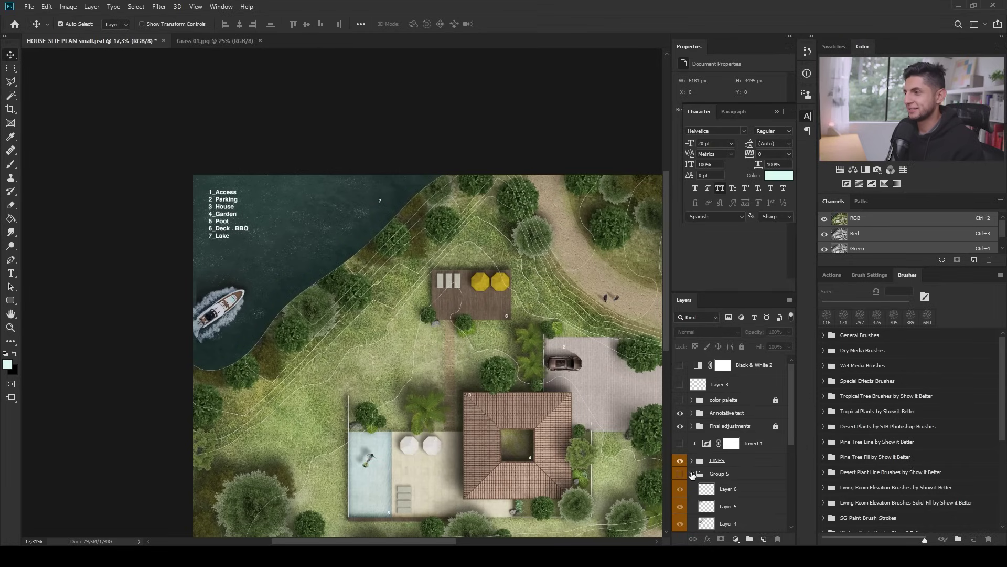
left_click(692, 473)
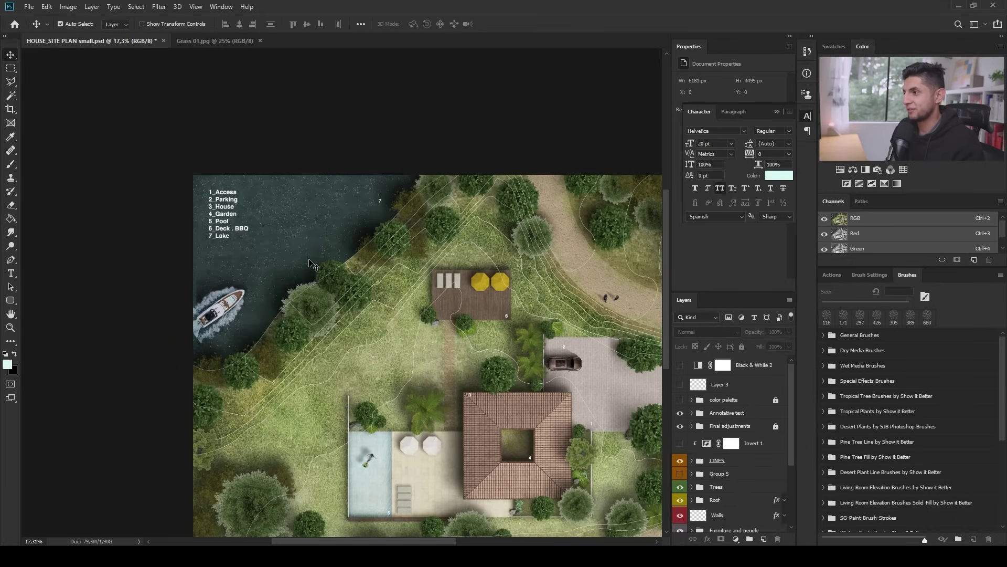
scroll(314, 237, "up", 5)
left_click_drag(329, 288, 323, 251)
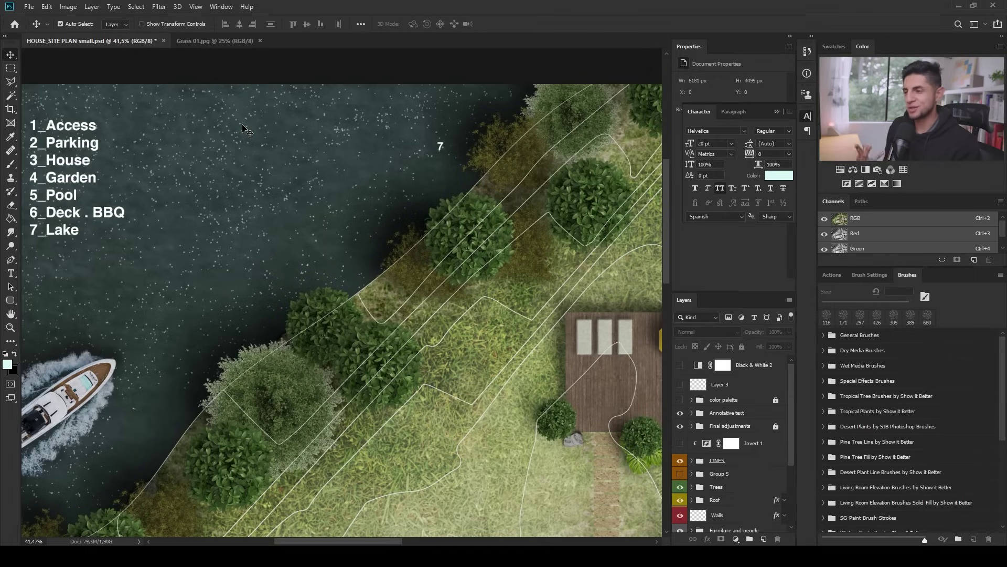
left_click_drag(424, 425, 296, 218)
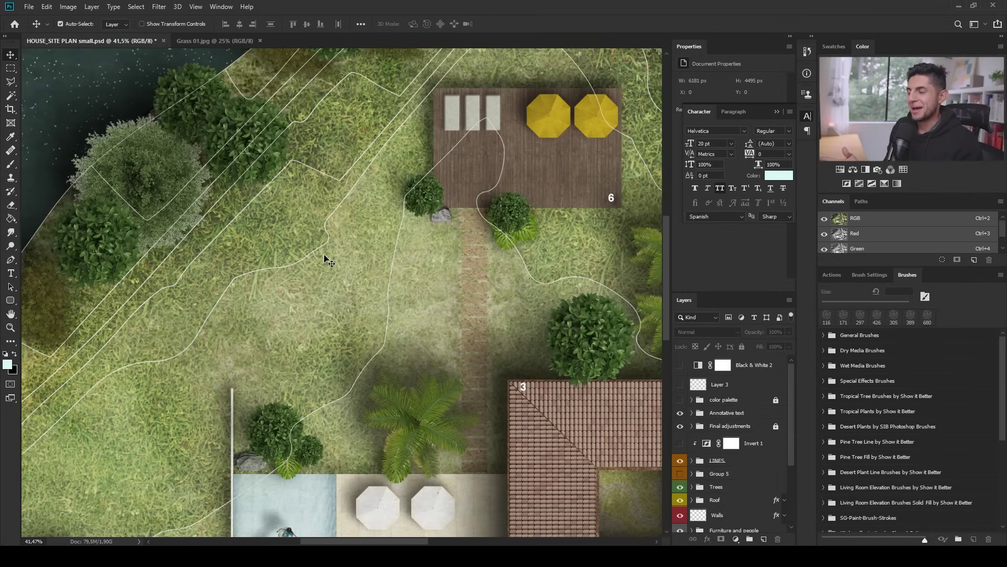
key("ctrl+0")
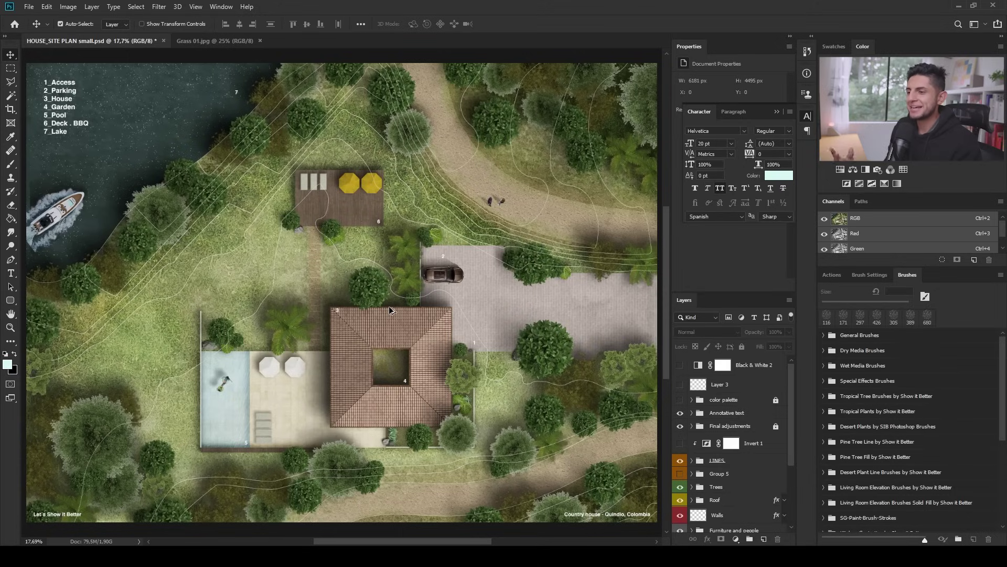
key("ctrl+minus")
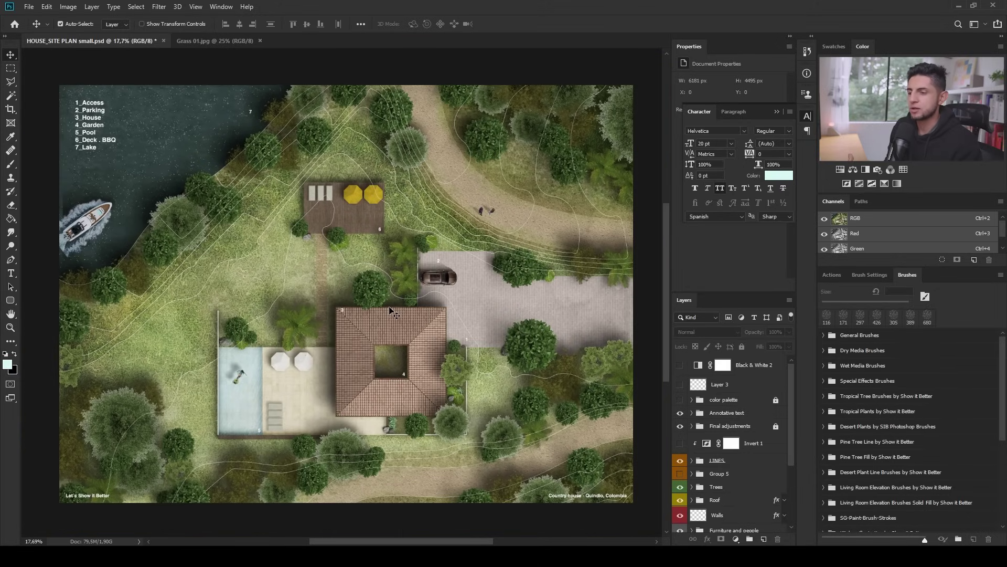